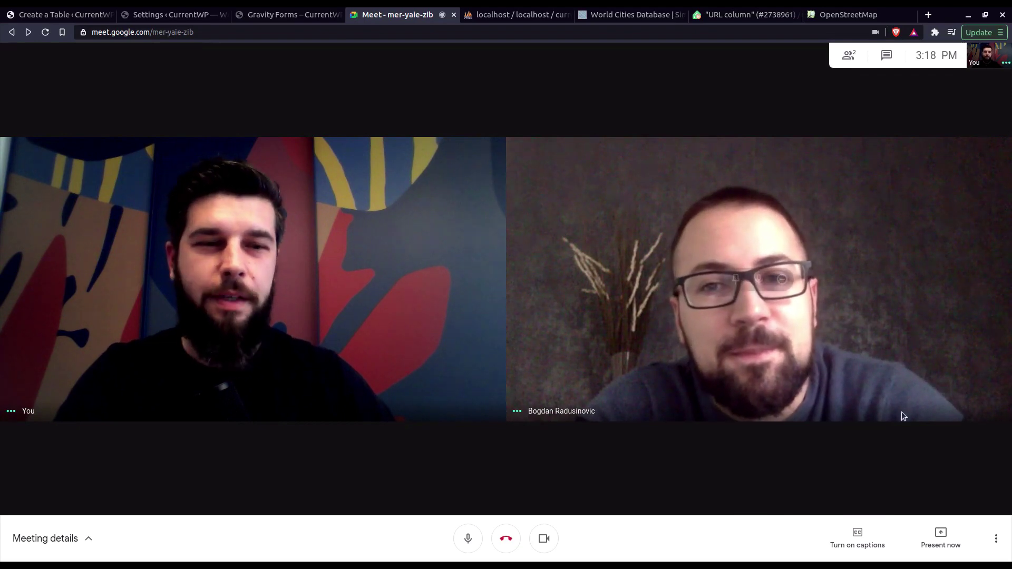
# Share the entire screen in the Google Meet call
pyautogui.click(940, 537)
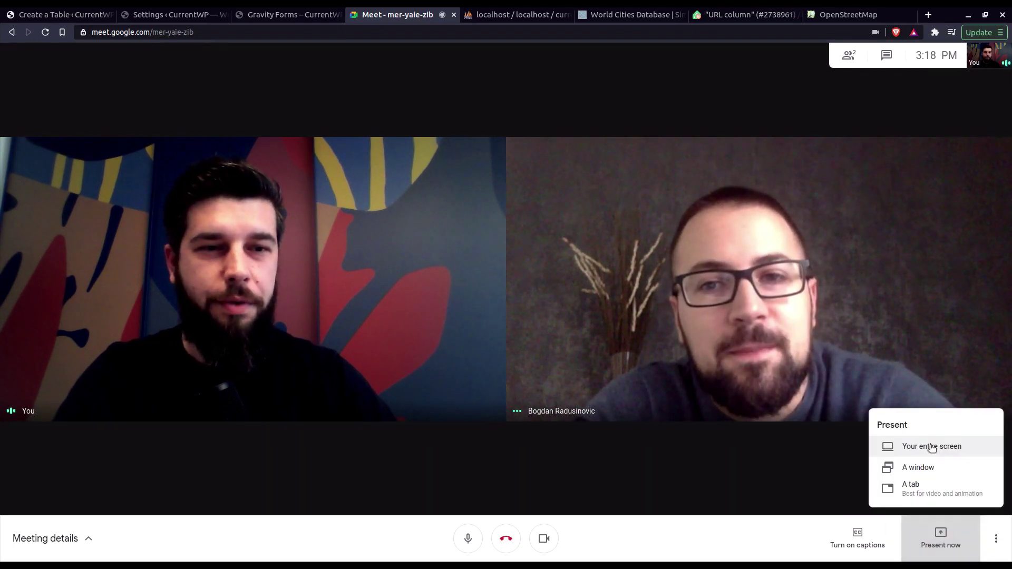
pyautogui.click(931, 447)
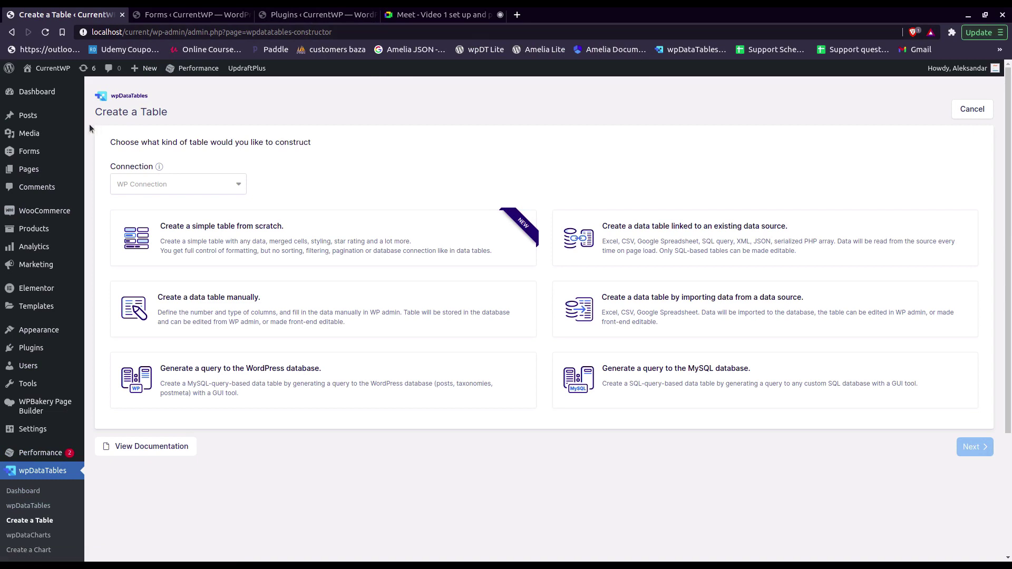
pyautogui.click(302, 15)
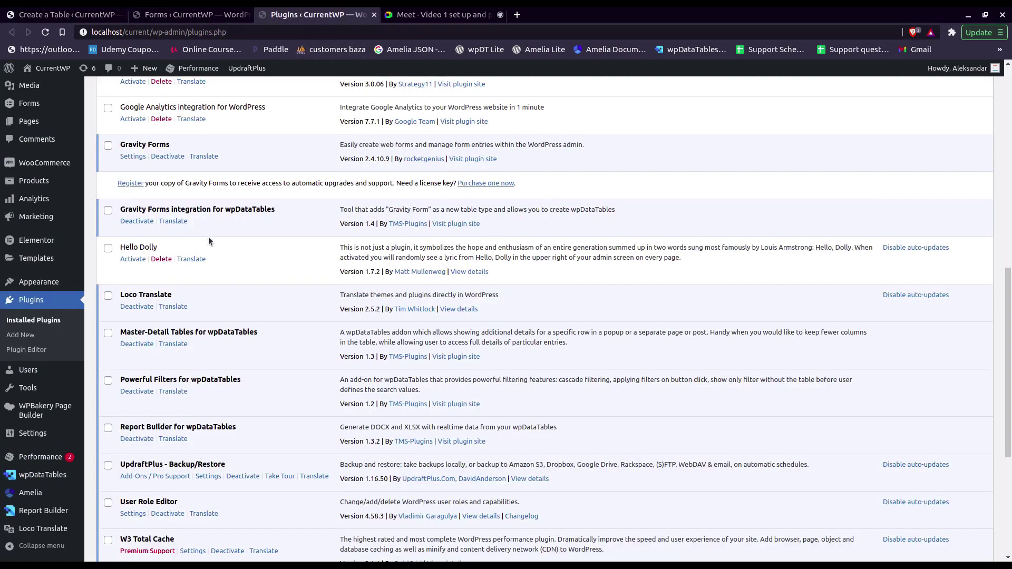
pyautogui.scroll(-1, 171, 265)
pyautogui.scroll(2, 135, 176)
pyautogui.scroll(-1, 131, 226)
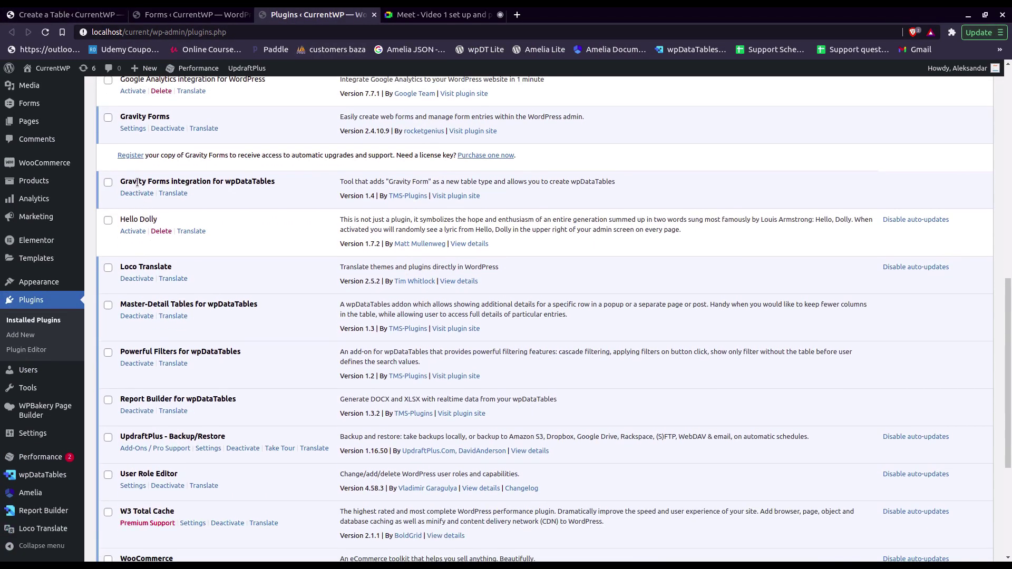
pyautogui.moveTo(137, 182); pyautogui.dragTo(237, 180)
pyautogui.scroll(-1, 241, 198)
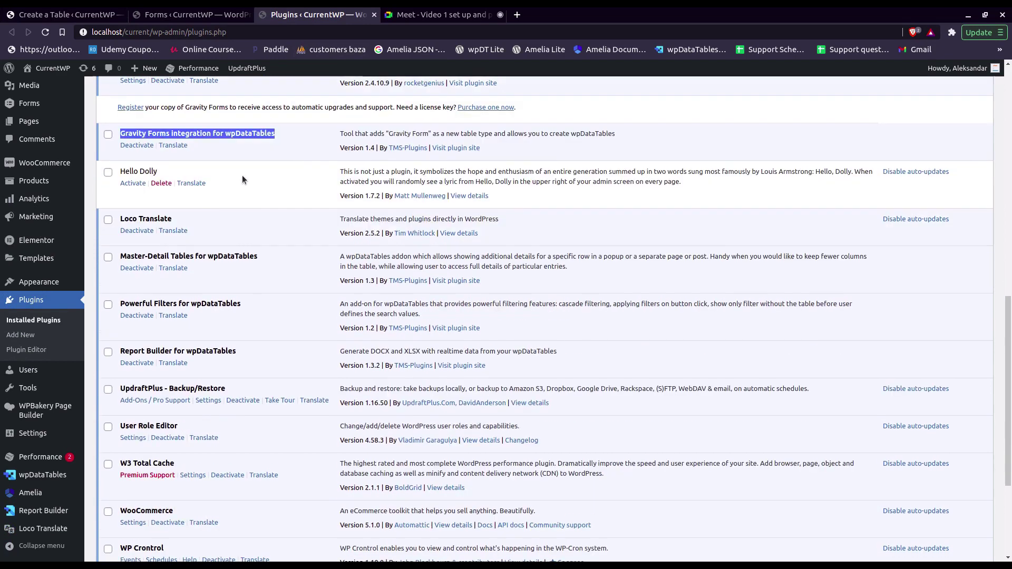
pyautogui.scroll(2, 221, 184)
pyautogui.doubleClick(132, 142)
pyautogui.moveTo(131, 142); pyautogui.dragTo(168, 143)
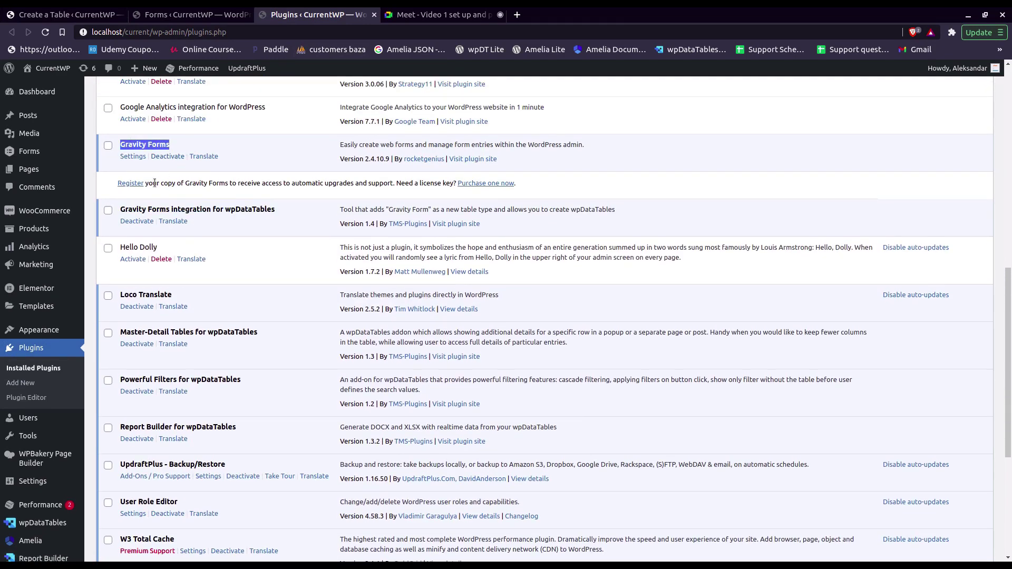
pyautogui.moveTo(132, 209); pyautogui.dragTo(274, 210)
pyautogui.scroll(-3, 210, 296)
pyautogui.scroll(-5, 191, 385)
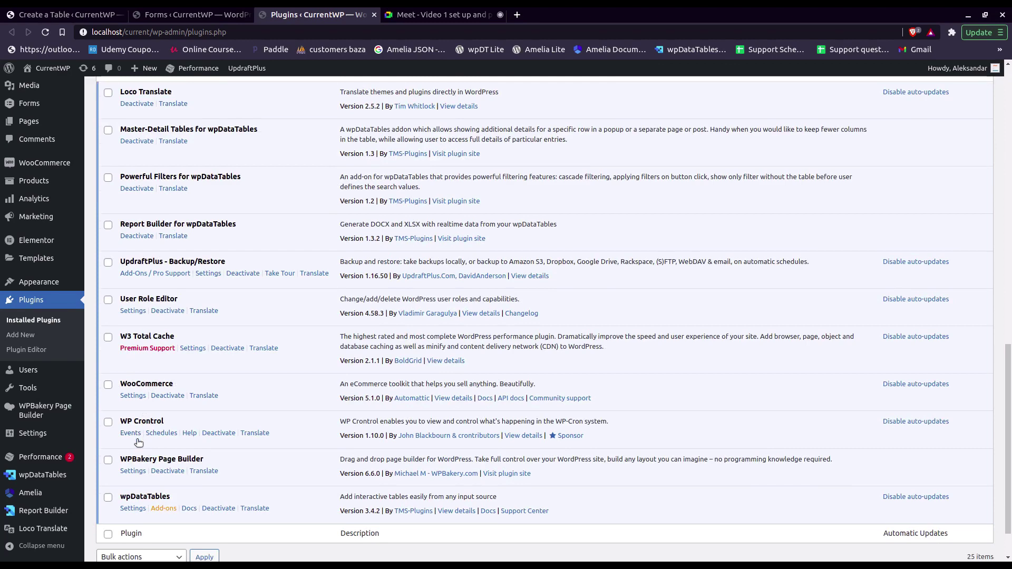
pyautogui.doubleClick(134, 443)
pyautogui.scroll(6, 206, 322)
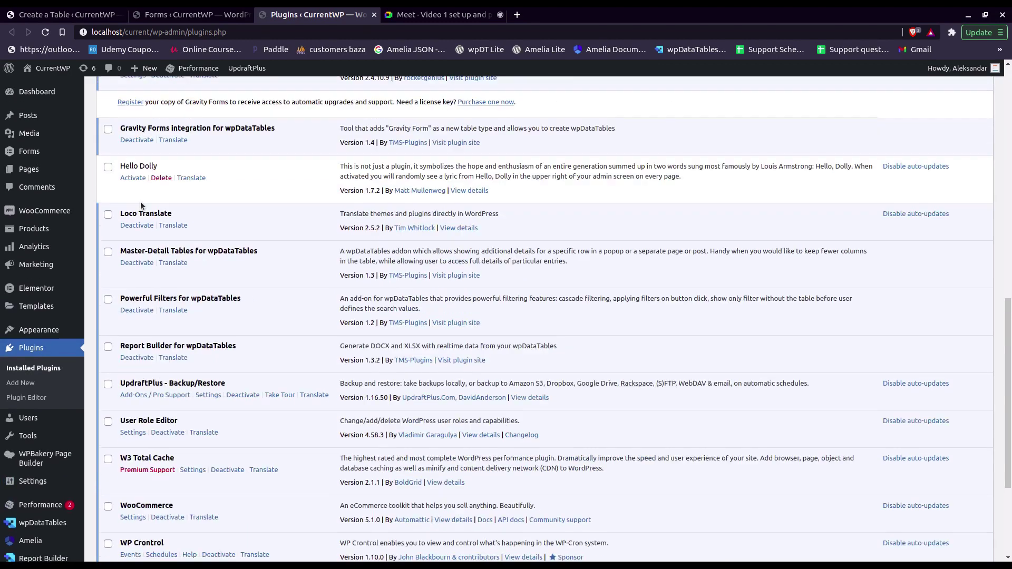
pyautogui.click(66, 16)
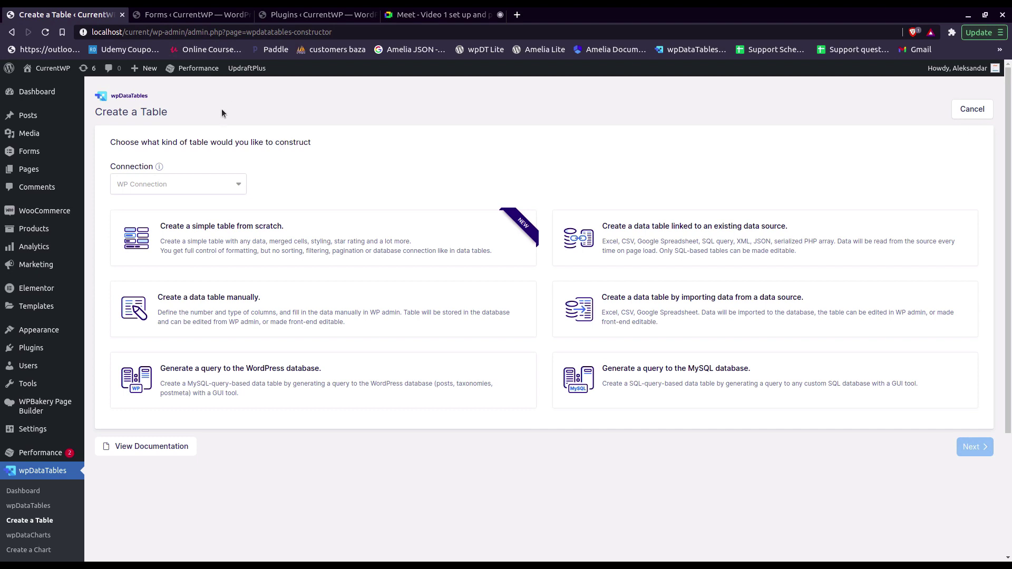
# Open TEST FORM in the Gravity Forms editor after a glance at its entries
pyautogui.click(187, 15)
pyautogui.scroll(2, 207, 286)
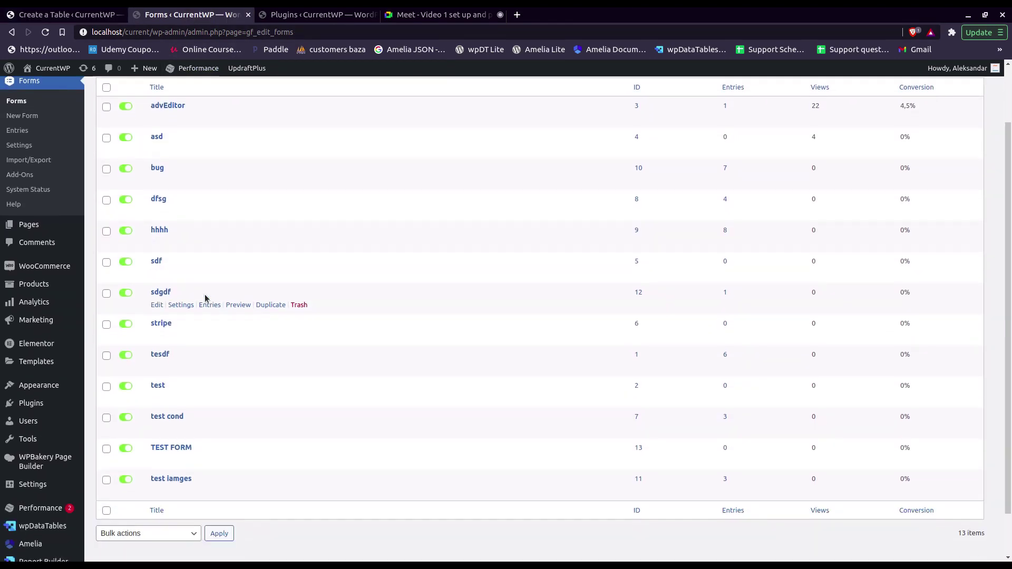
pyautogui.scroll(-2, 205, 299)
pyautogui.click(156, 409)
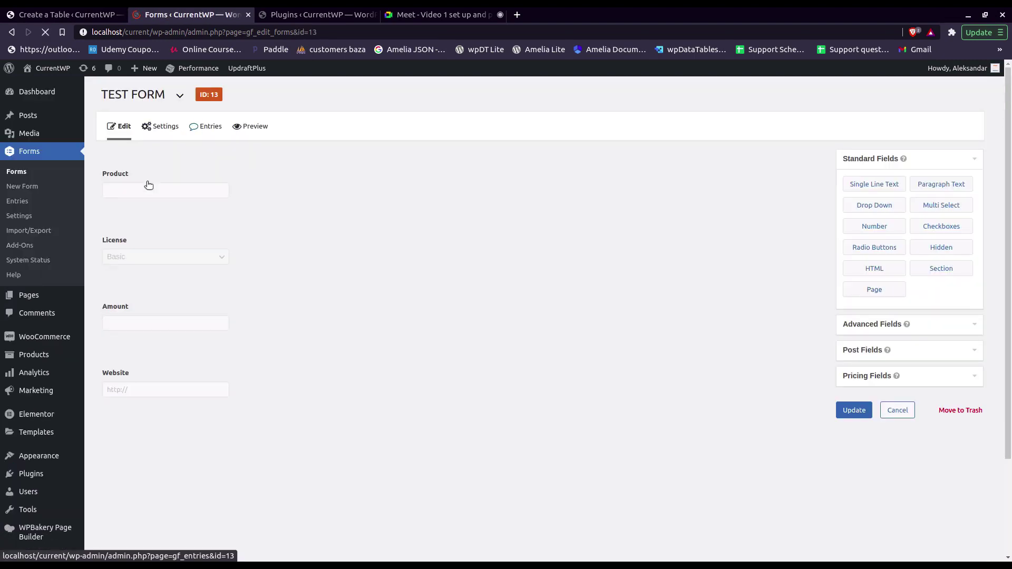
pyautogui.click(200, 128)
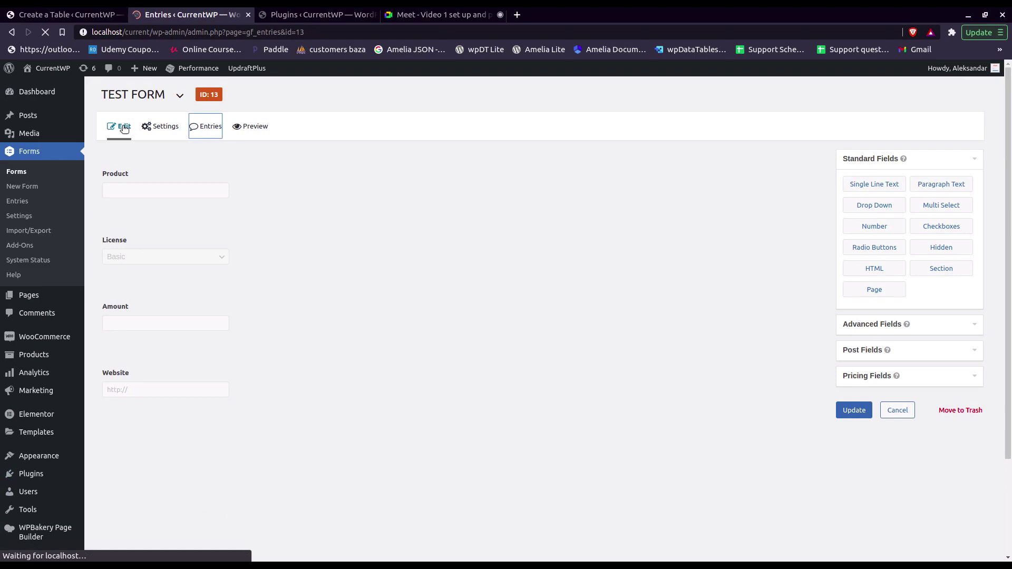
pyautogui.click(128, 137)
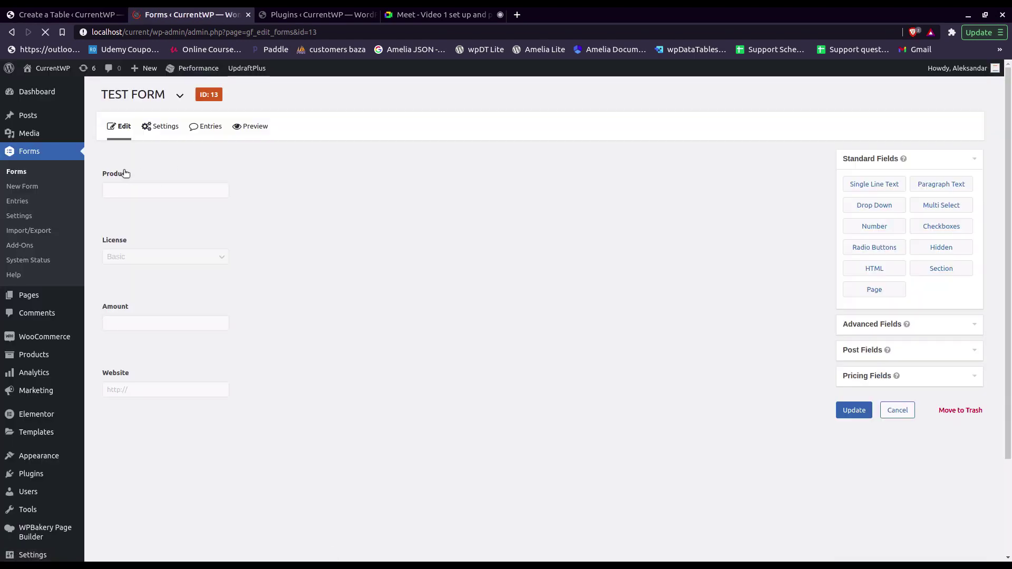
# Inspect the Product, License, Amount and Website field settings
pyautogui.click(152, 193)
pyautogui.scroll(-1, 147, 182)
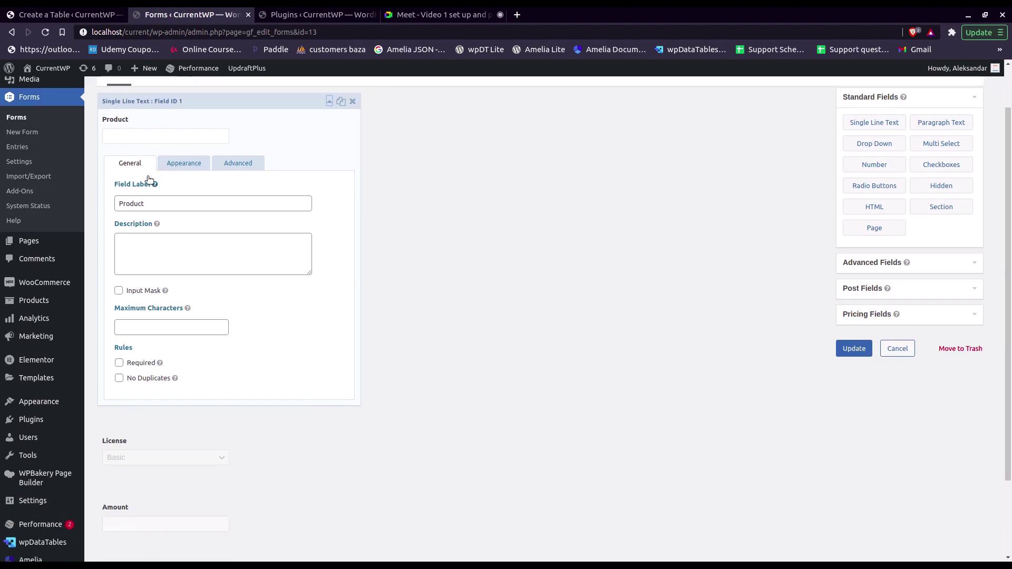
pyautogui.scroll(-2, 208, 227)
pyautogui.click(149, 347)
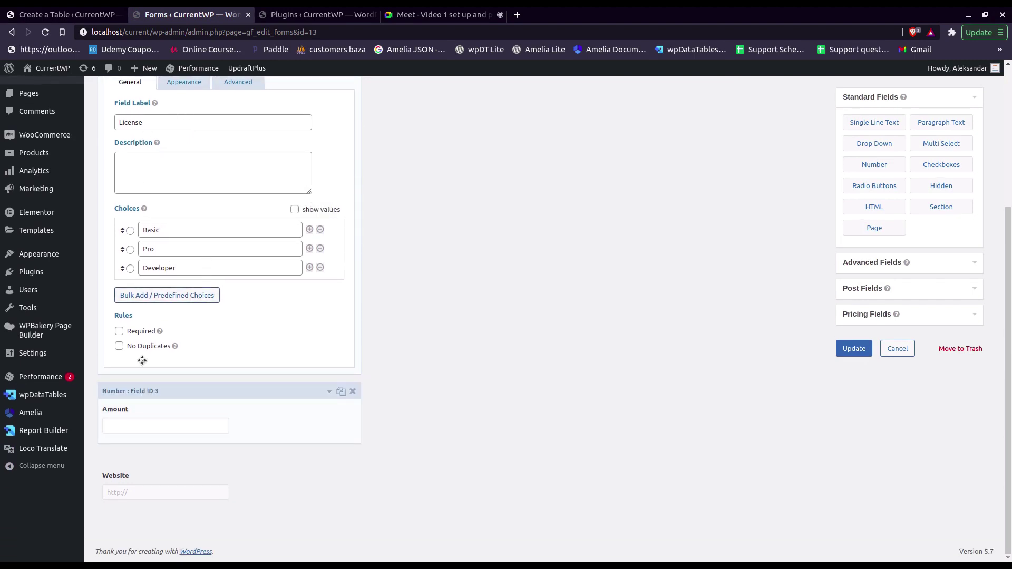
pyautogui.scroll(2, 191, 199)
pyautogui.scroll(-3, 175, 276)
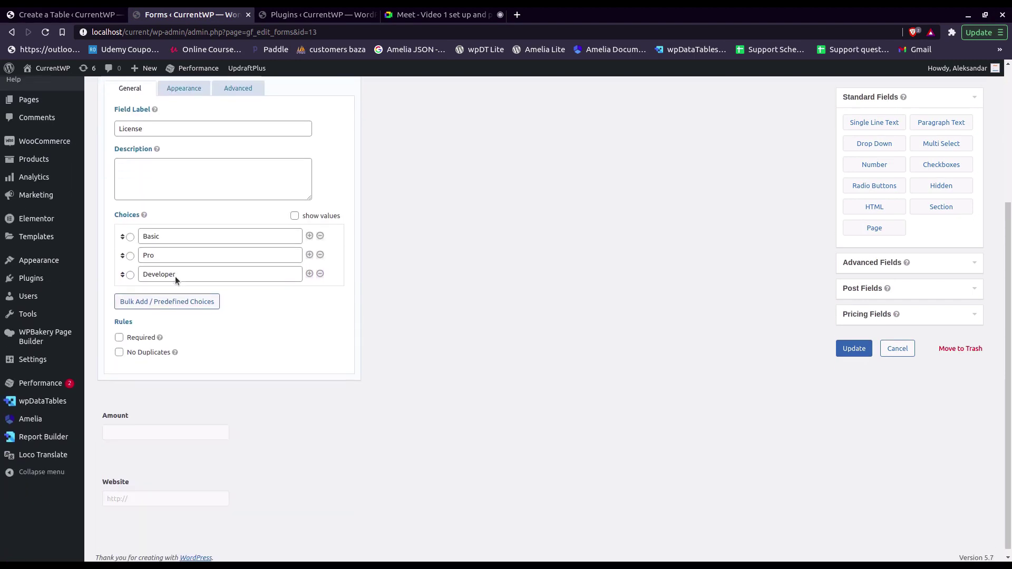
pyautogui.click(142, 391)
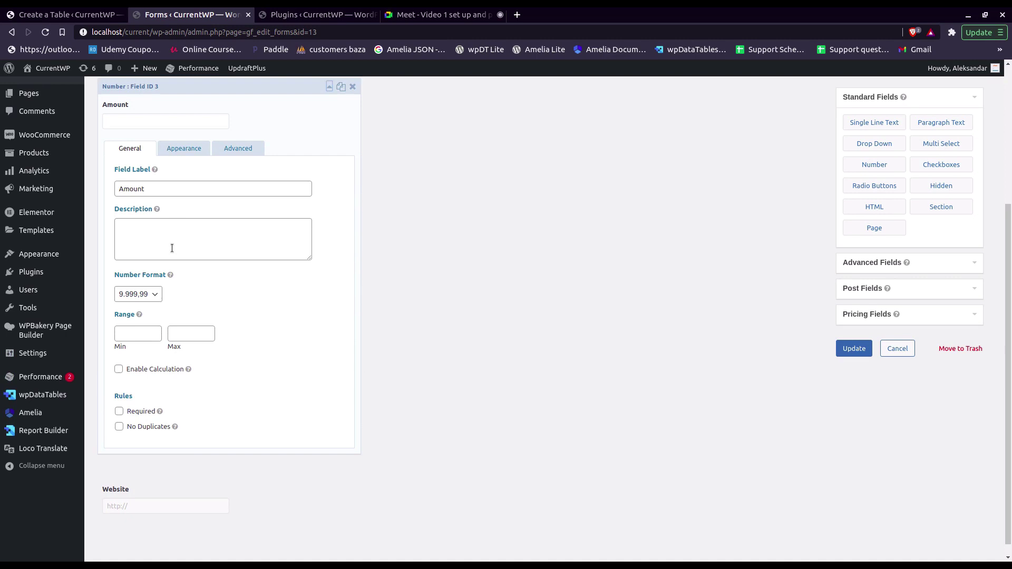
pyautogui.click(142, 475)
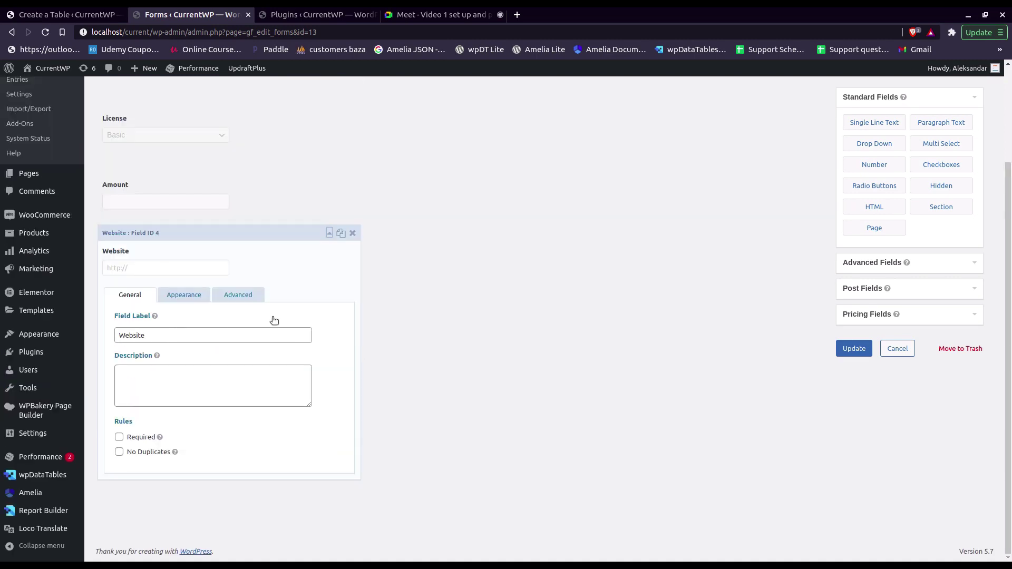
pyautogui.scroll(3, 316, 376)
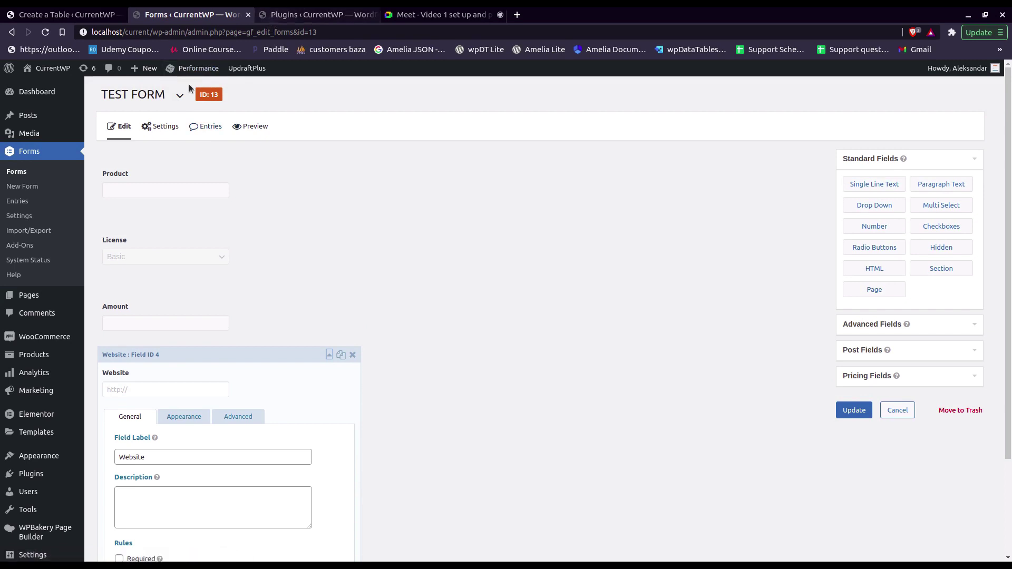
# Start a table linked to an existing source, using the TEST FORM Gravity Form
pyautogui.click(79, 14)
pyautogui.click(682, 227)
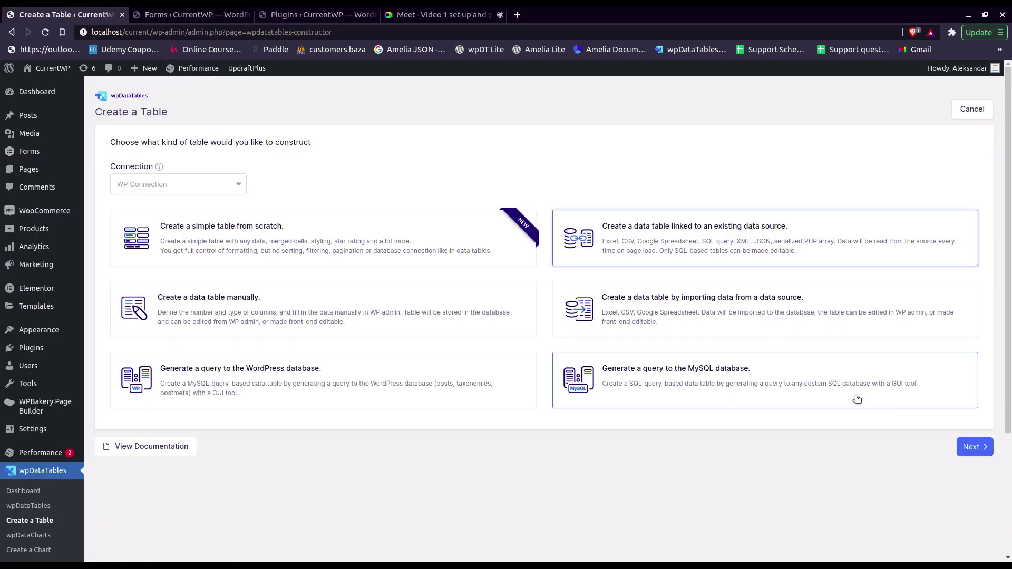
pyautogui.click(971, 447)
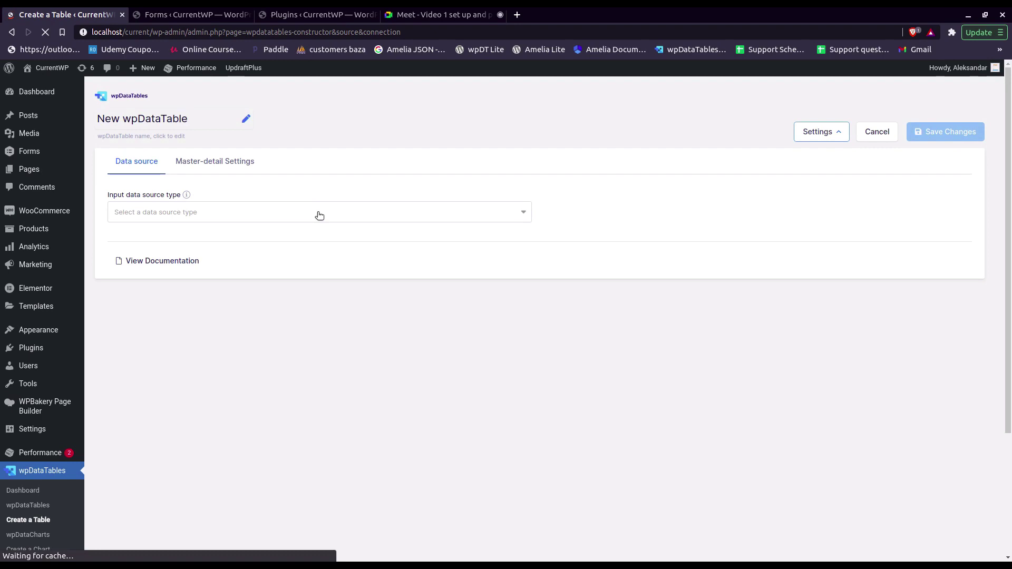
pyautogui.click(319, 215)
pyautogui.click(158, 377)
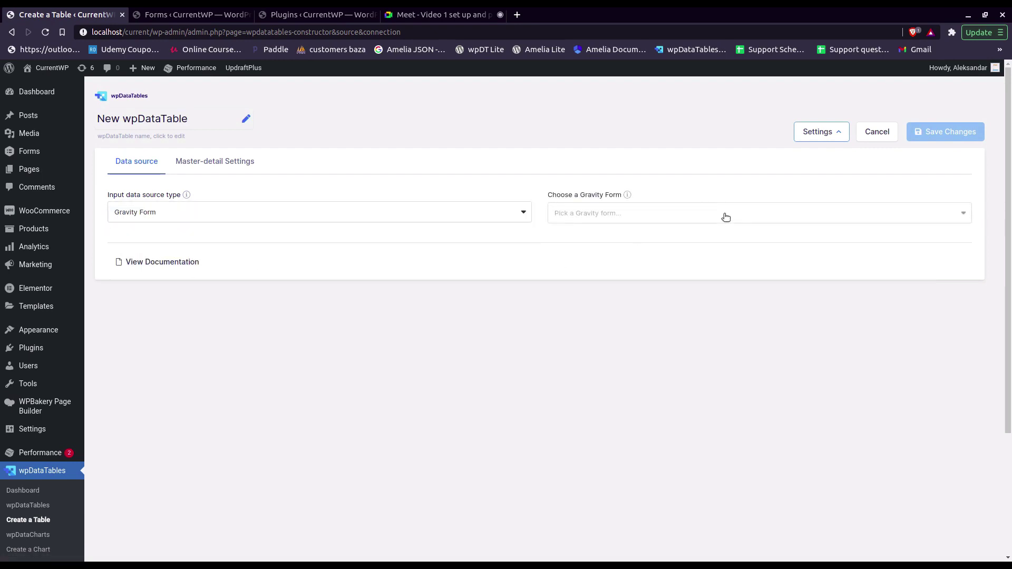
pyautogui.click(725, 217)
pyautogui.scroll(-2, 633, 342)
pyautogui.click(602, 419)
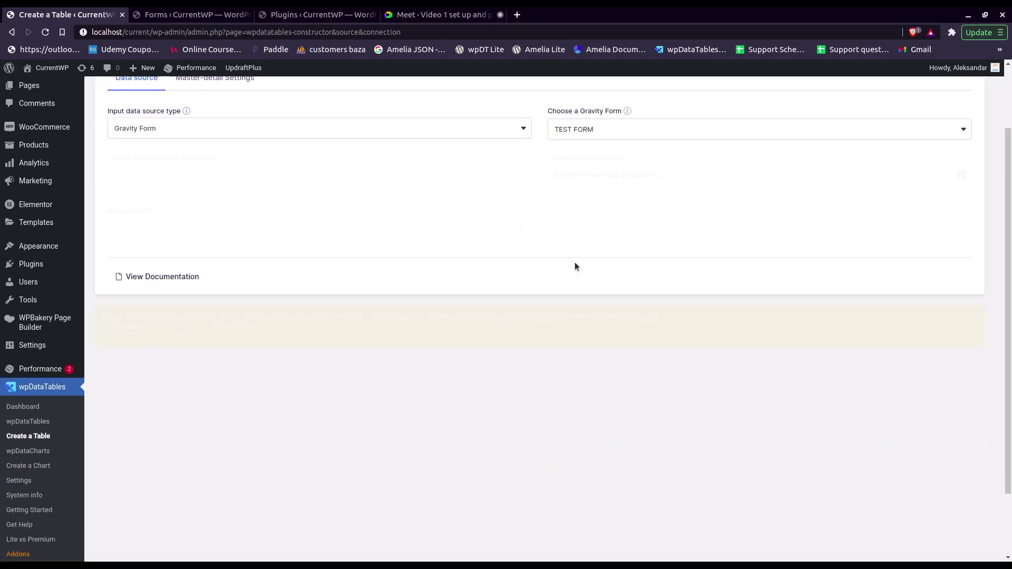
# Include every TEST FORM field as a column and save the table
pyautogui.click(299, 261)
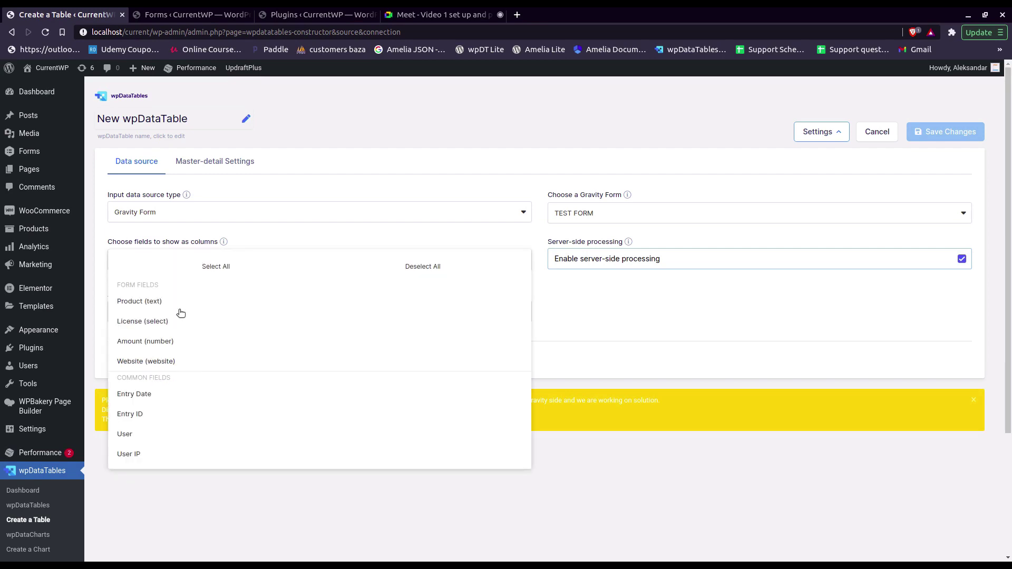
pyautogui.click(215, 266)
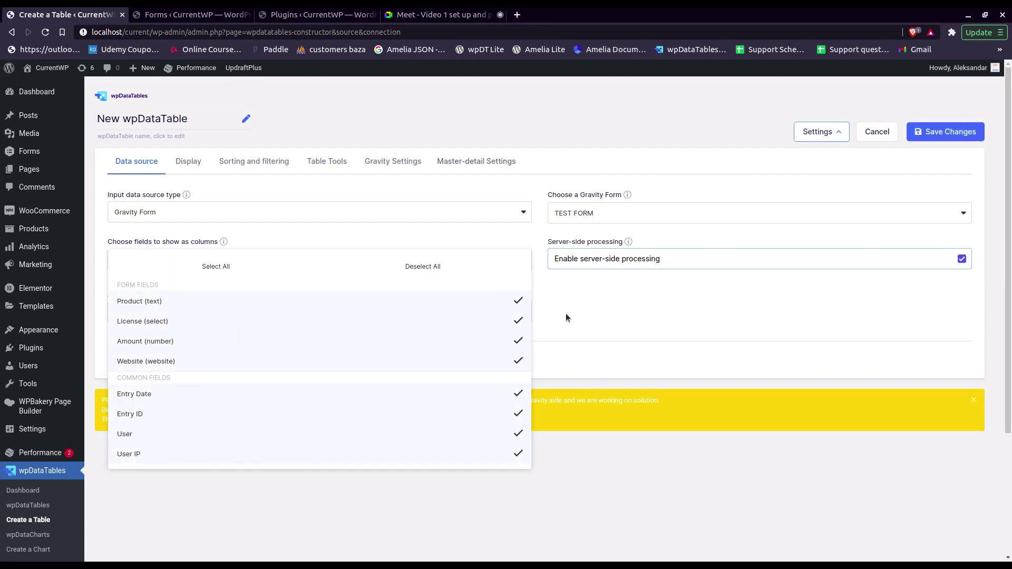
pyautogui.click(848, 174)
pyautogui.click(943, 132)
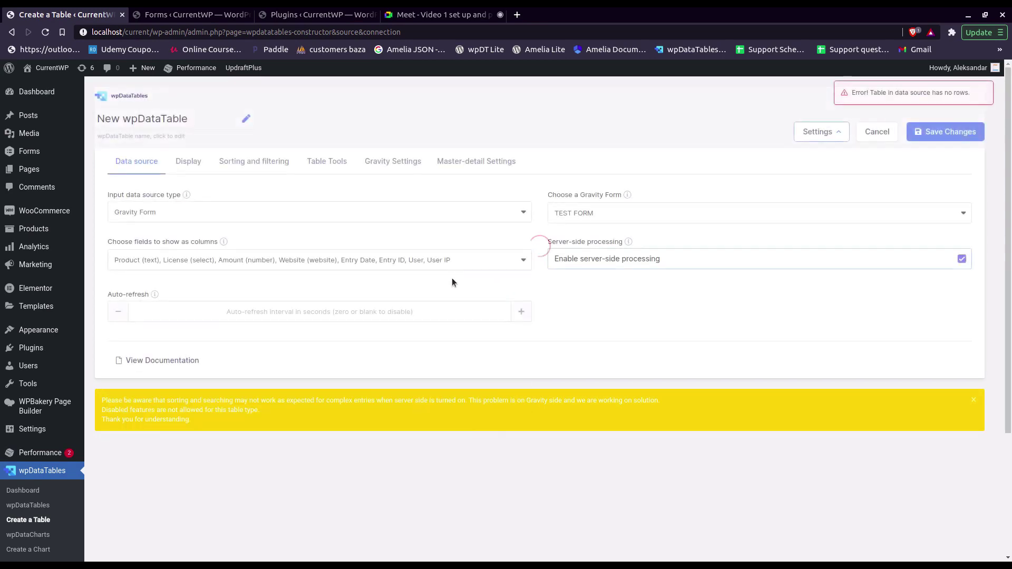
pyautogui.scroll(-1, 670, 291)
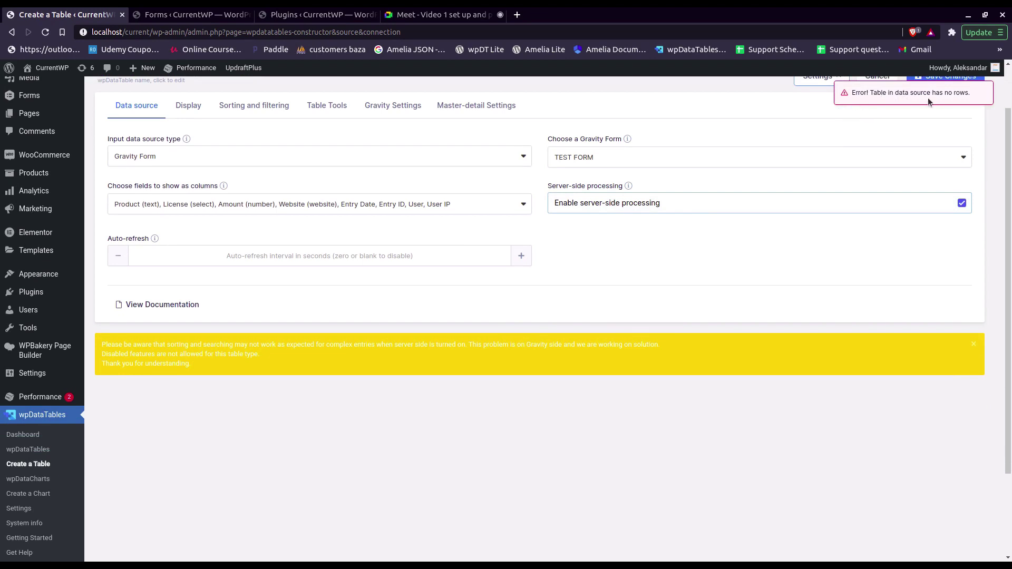
pyautogui.scroll(1, 697, 283)
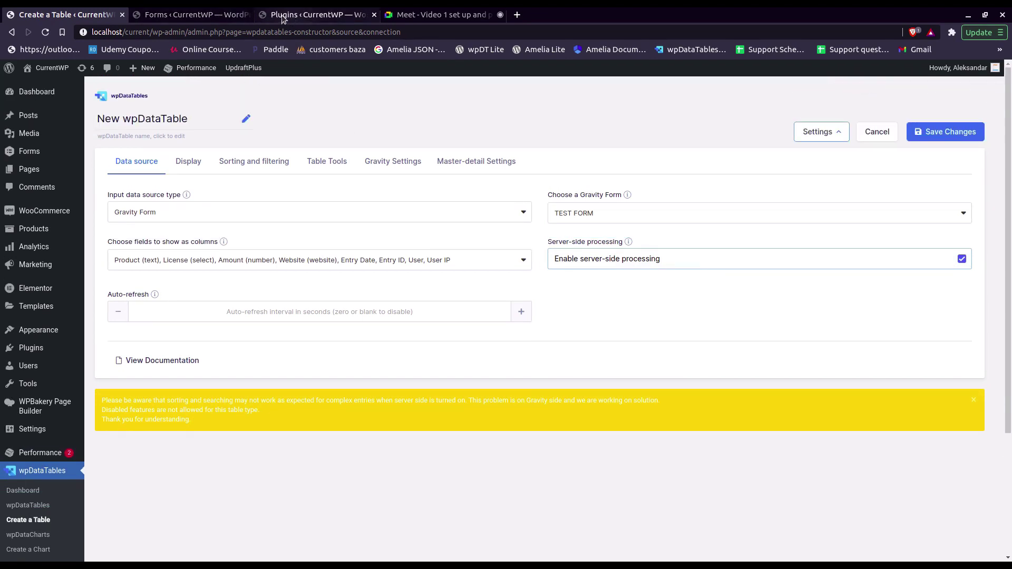
pyautogui.click(192, 19)
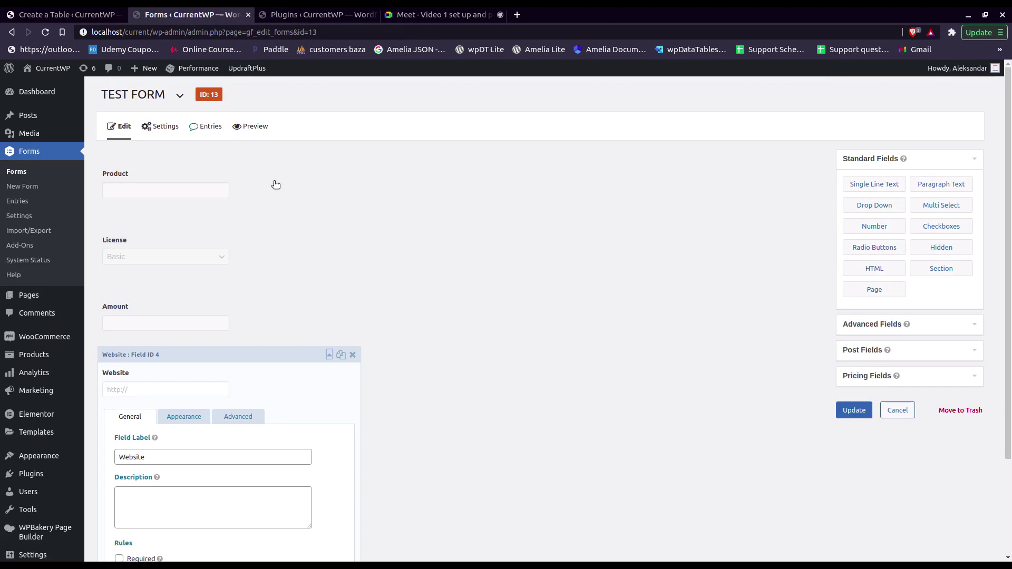
pyautogui.click(244, 128)
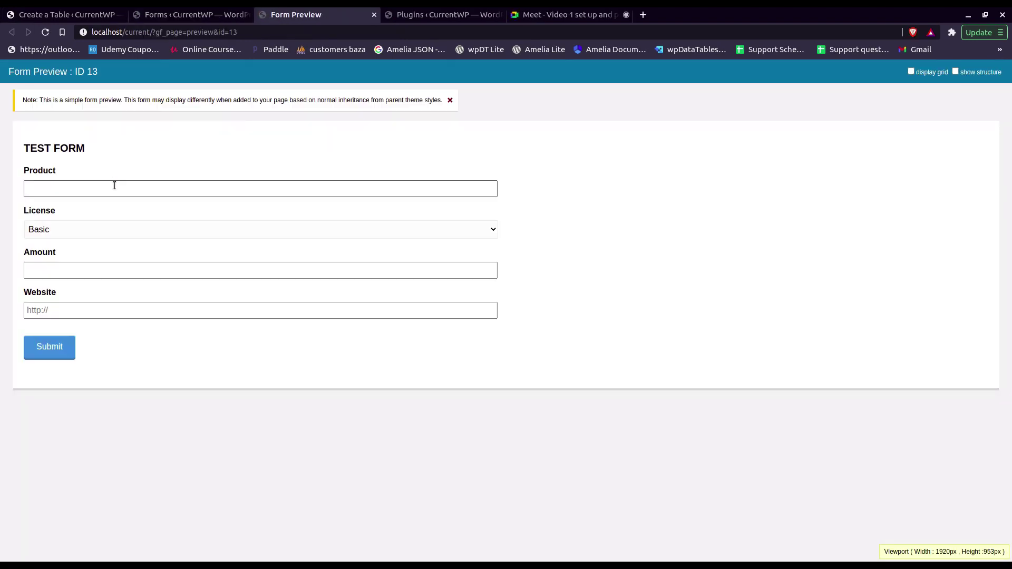
pyautogui.click(114, 186)
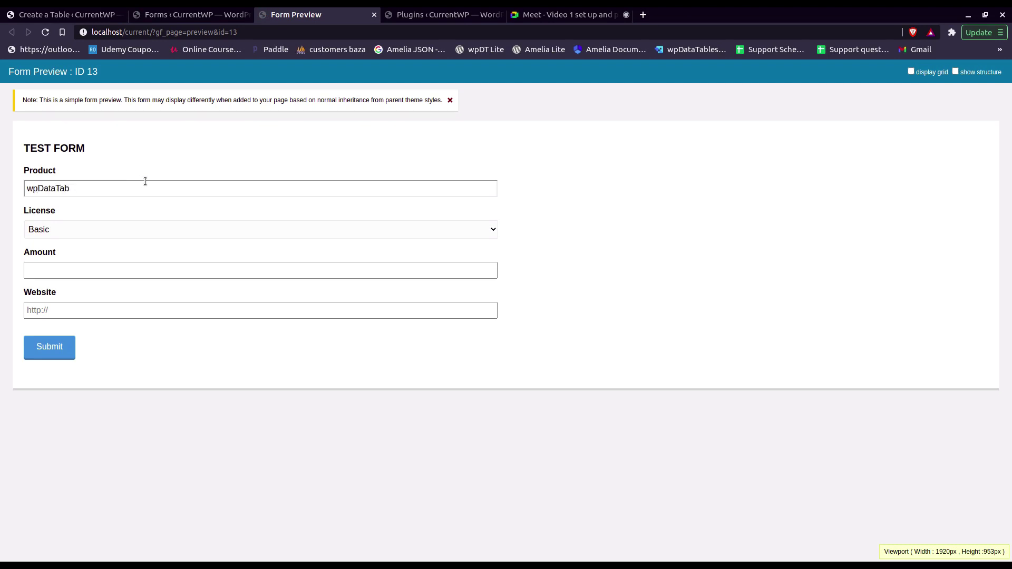
pyautogui.click(49, 230)
pyautogui.click(50, 254)
pyautogui.click(59, 264)
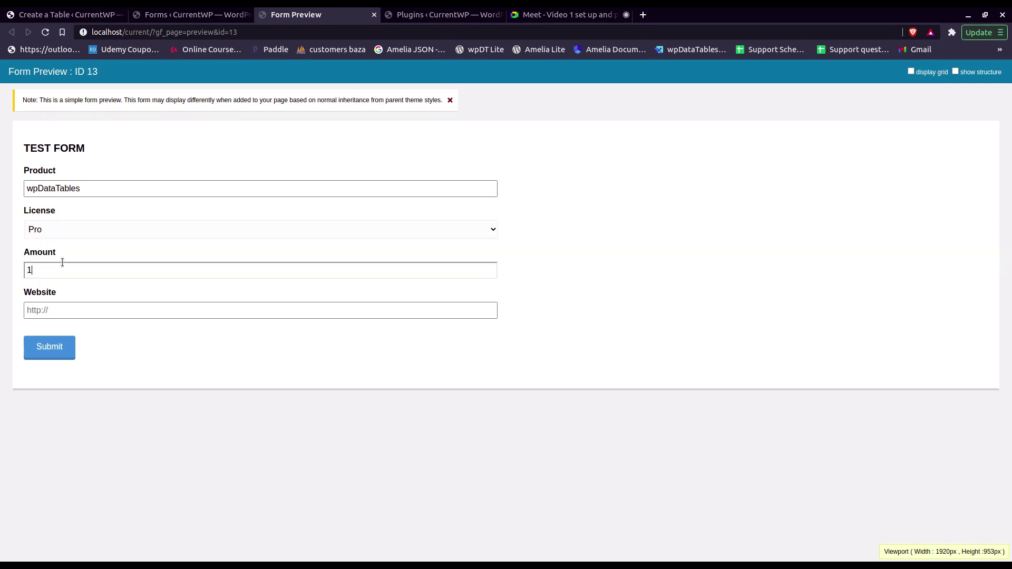
pyautogui.write('1')
pyautogui.click(111, 304)
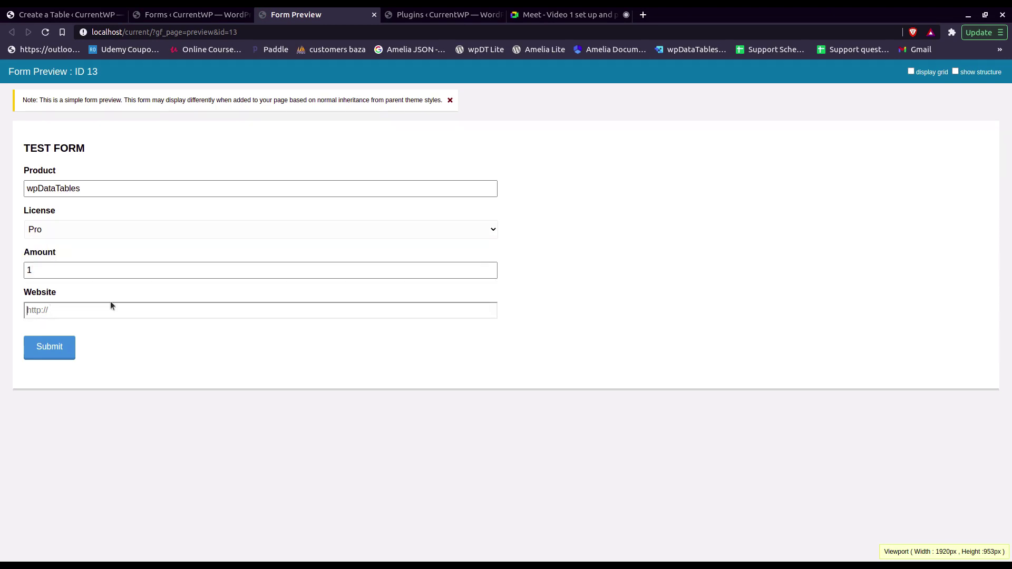
pyautogui.write('https://wpdatatables.com/pricing')
pyautogui.click(50, 350)
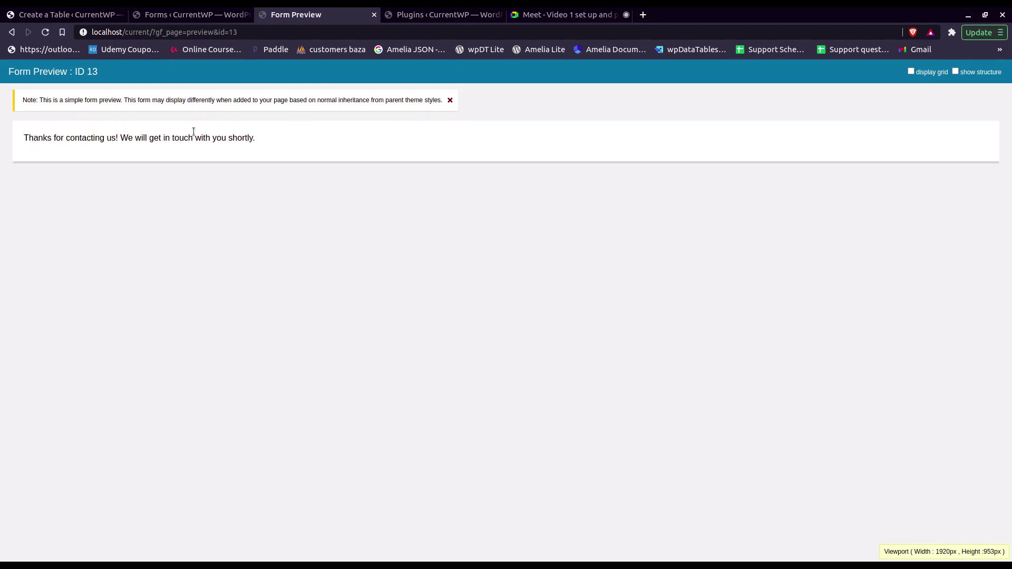
# Save the table and confirm the preview shows the wpDataTables, Pro, 1 entry
pyautogui.click(68, 16)
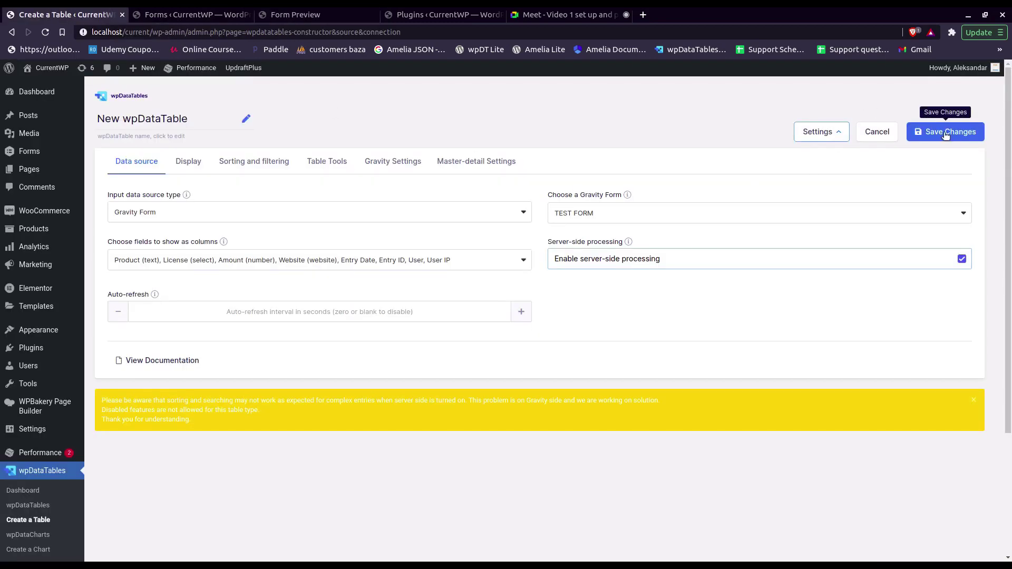
pyautogui.click(927, 132)
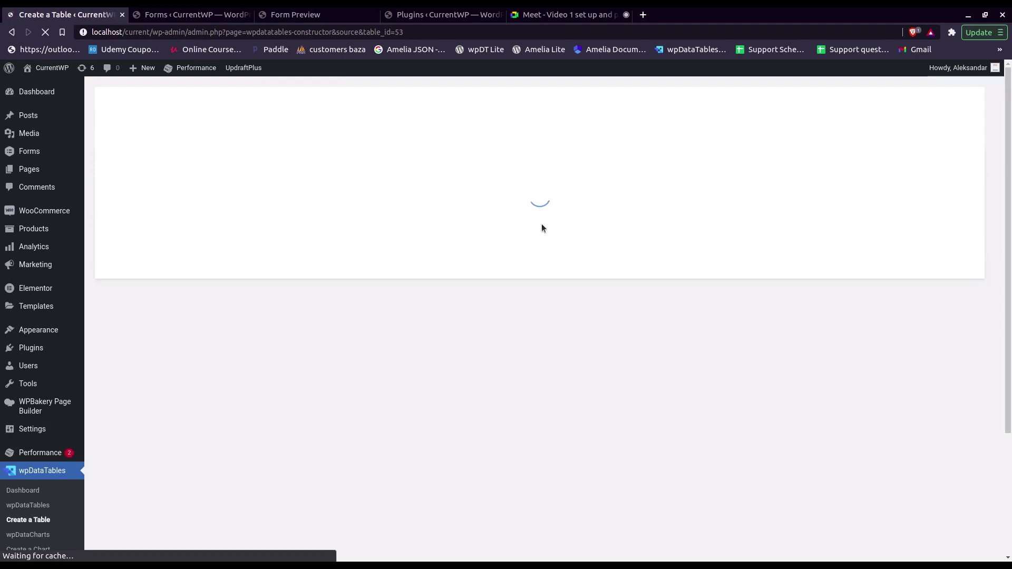
pyautogui.scroll(-3, 605, 345)
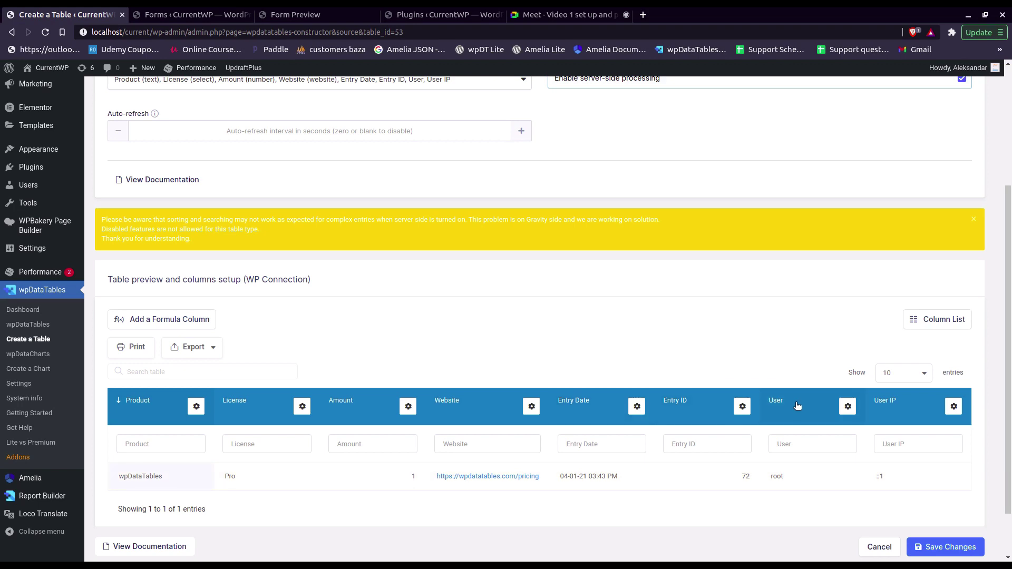
pyautogui.scroll(2, 467, 306)
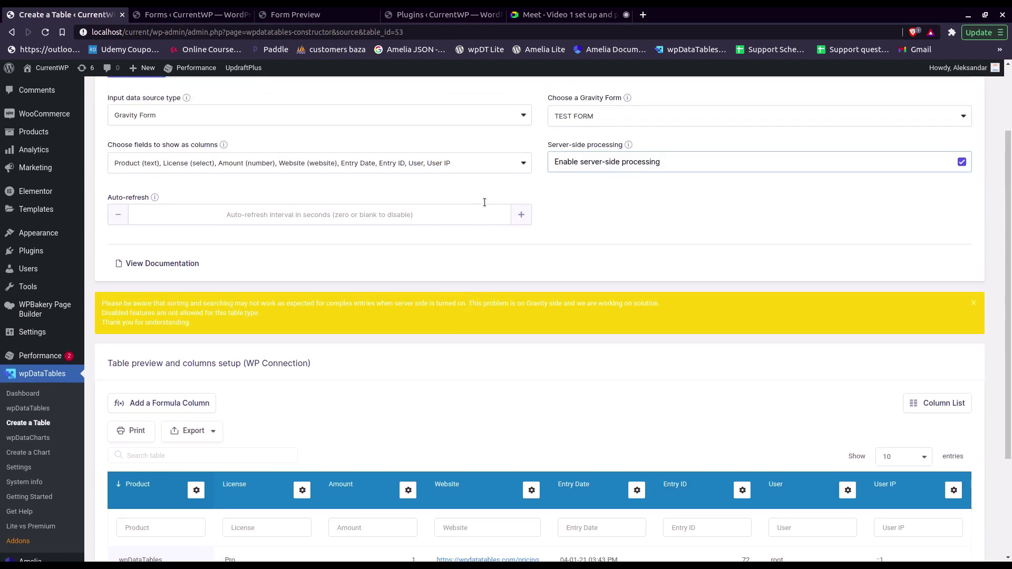
pyautogui.click(522, 163)
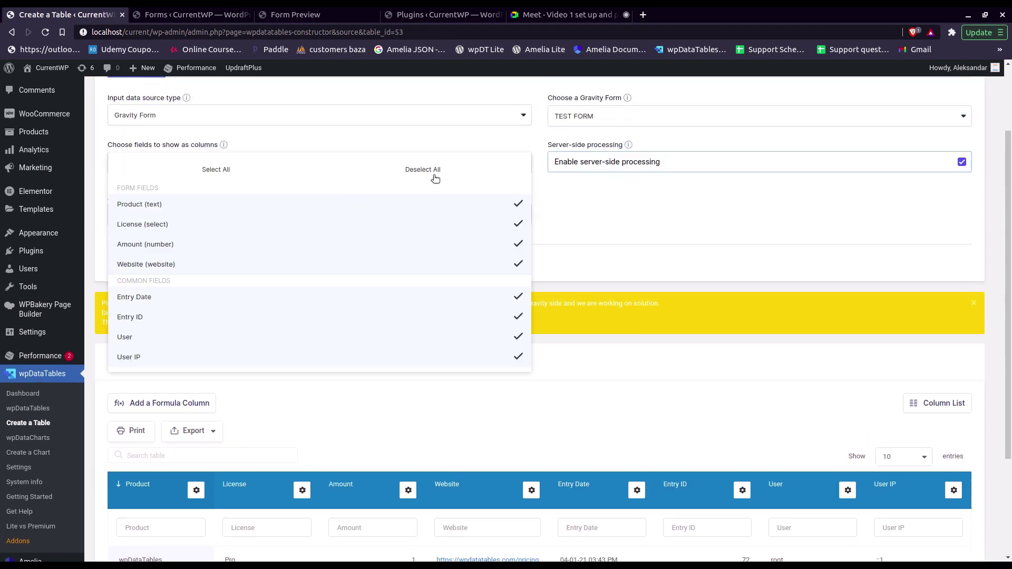
# Remove the Entry Date, Entry ID, User and User IP columns and save the table
pyautogui.click(156, 299)
pyautogui.click(147, 319)
pyautogui.click(176, 340)
pyautogui.click(176, 357)
pyautogui.click(619, 257)
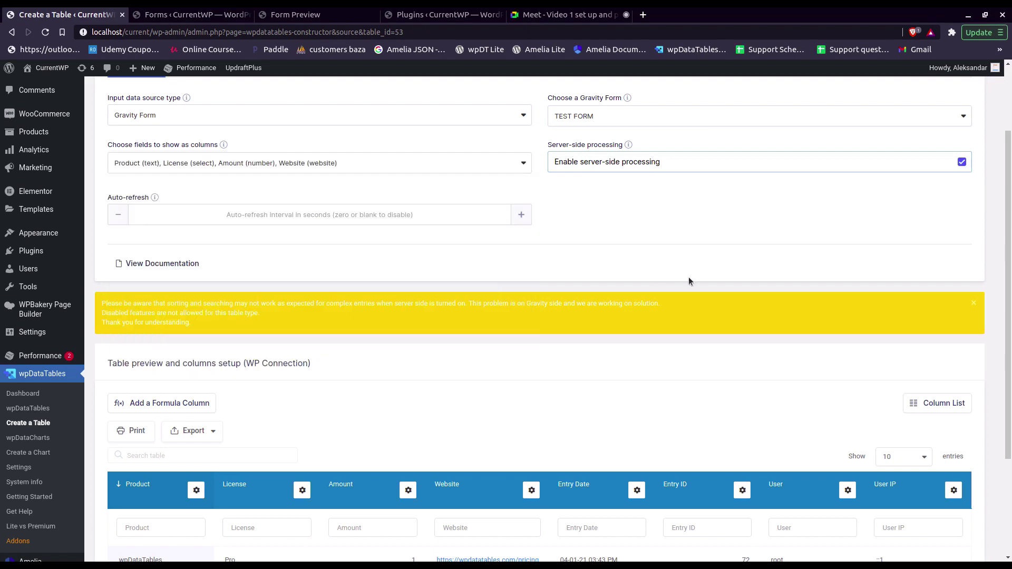
pyautogui.scroll(1, 688, 277)
pyautogui.click(925, 97)
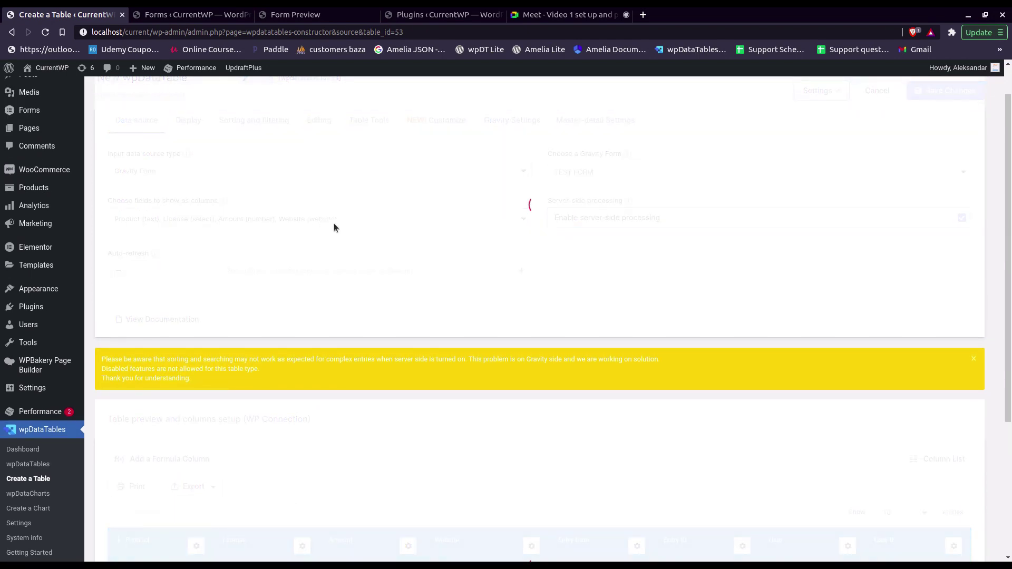
pyautogui.scroll(-1, 495, 362)
pyautogui.scroll(-2, 486, 299)
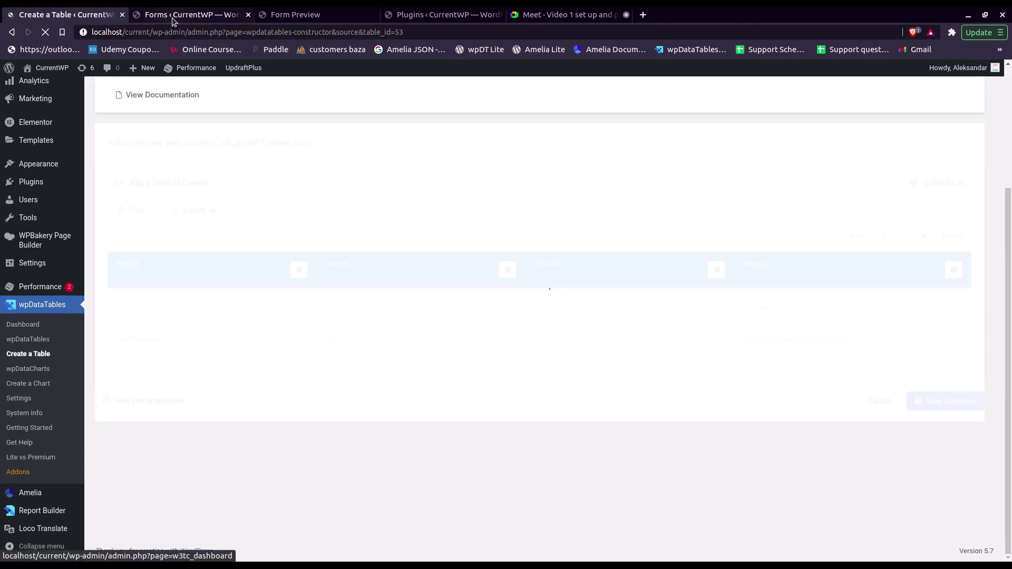
# Return to the TEST FORM editor in Gravity Forms
pyautogui.click(172, 15)
pyautogui.click(116, 127)
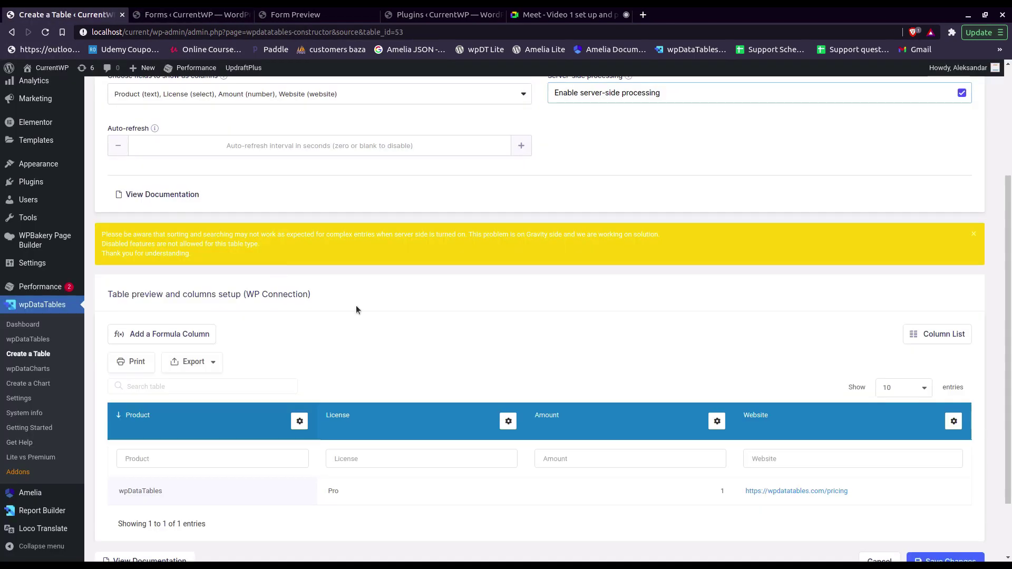
pyautogui.scroll(-2, 356, 306)
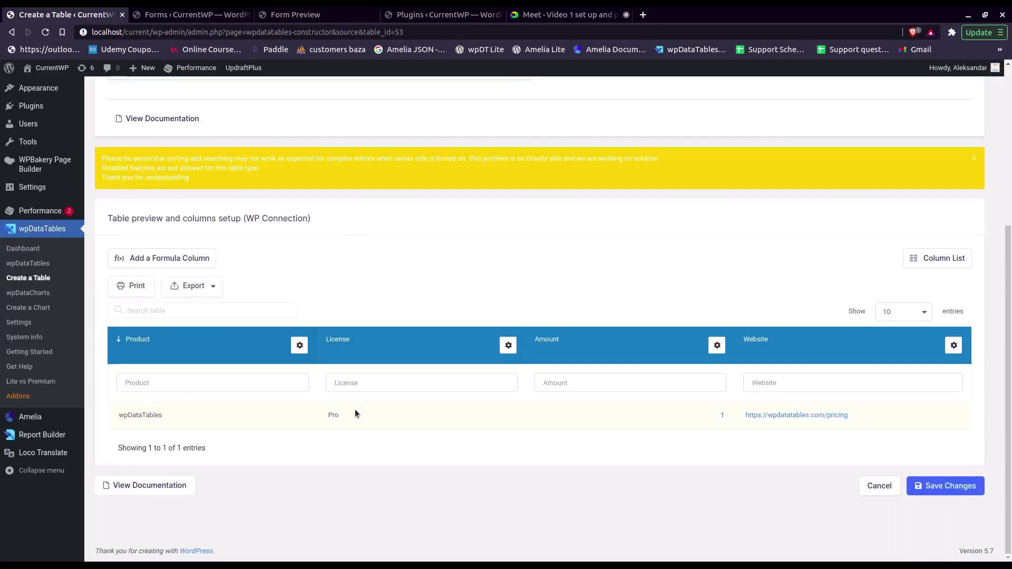
pyautogui.scroll(5, 358, 414)
pyautogui.click(170, 16)
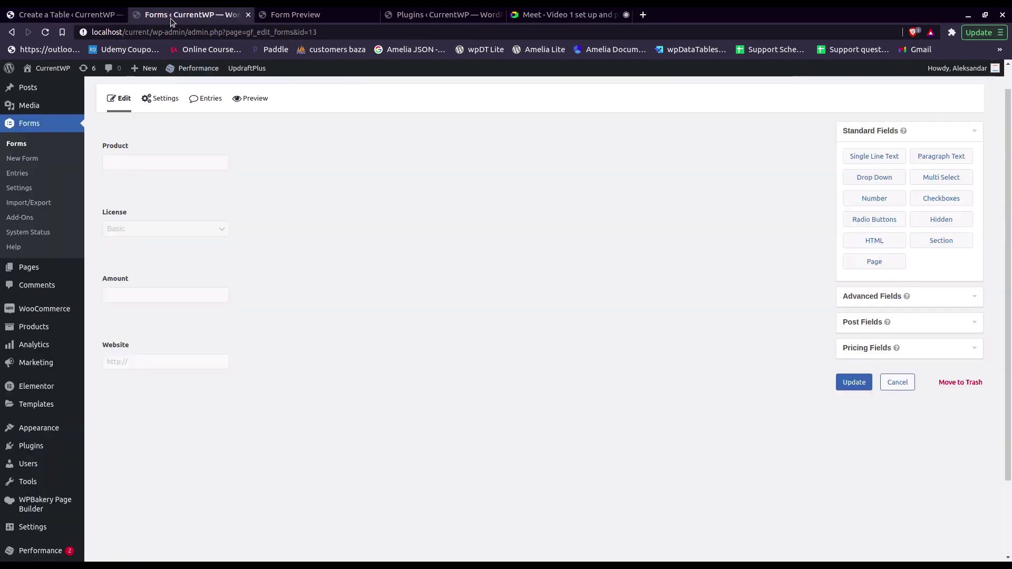
pyautogui.click(279, 16)
pyautogui.hotkey('ctrl', 'w')
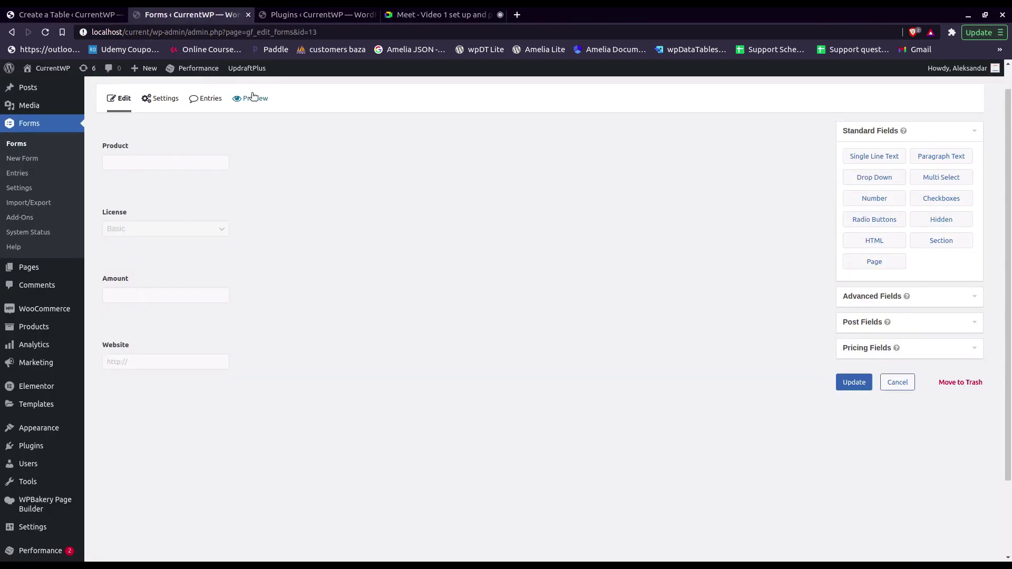
pyautogui.click(246, 101)
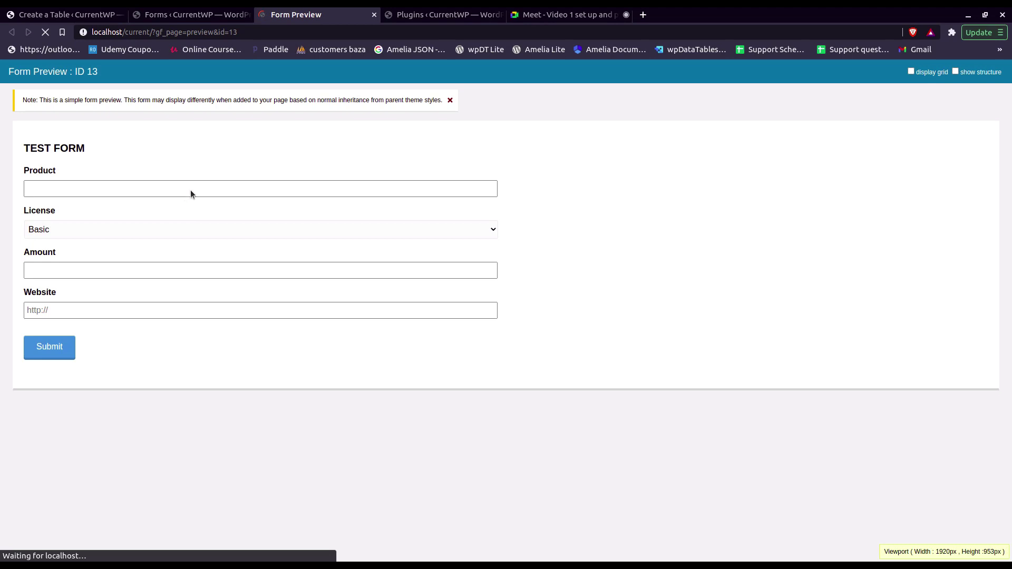
pyautogui.click(124, 189)
pyautogui.write('Amelia')
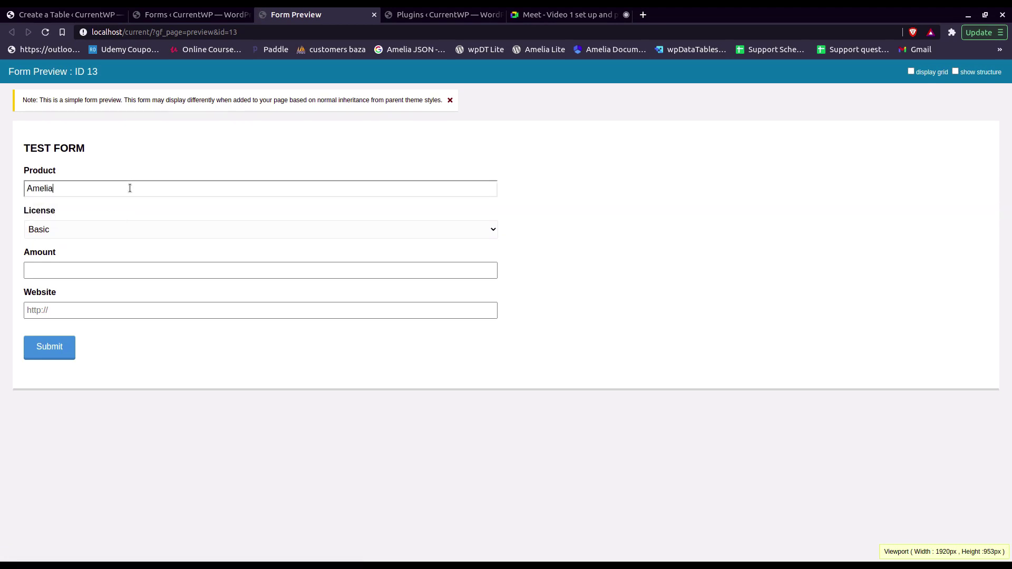
pyautogui.click(110, 269)
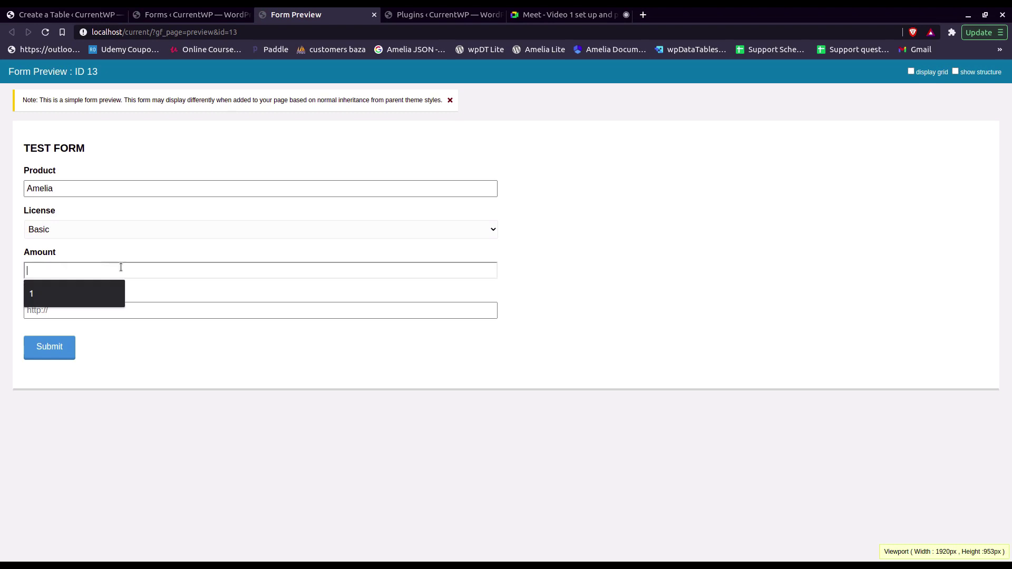
pyautogui.write('2')
pyautogui.click(92, 311)
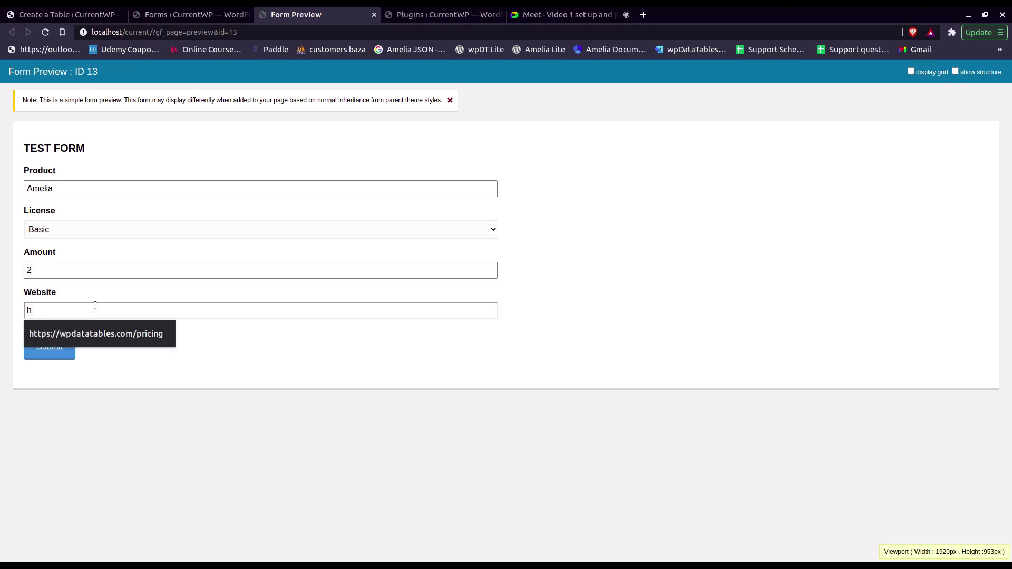
pyautogui.write('https://wpamelia.com/pricing')
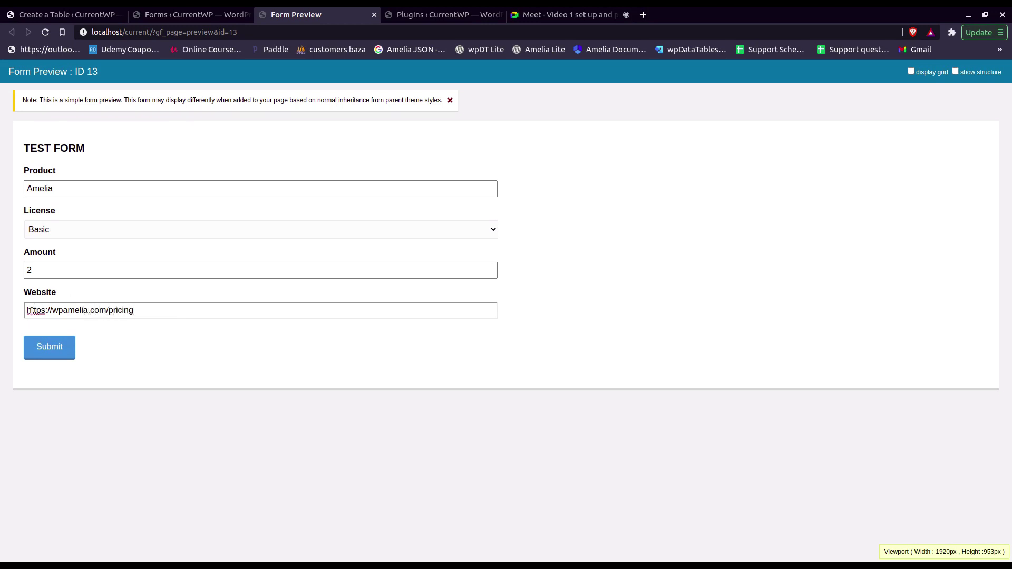
pyautogui.click(50, 347)
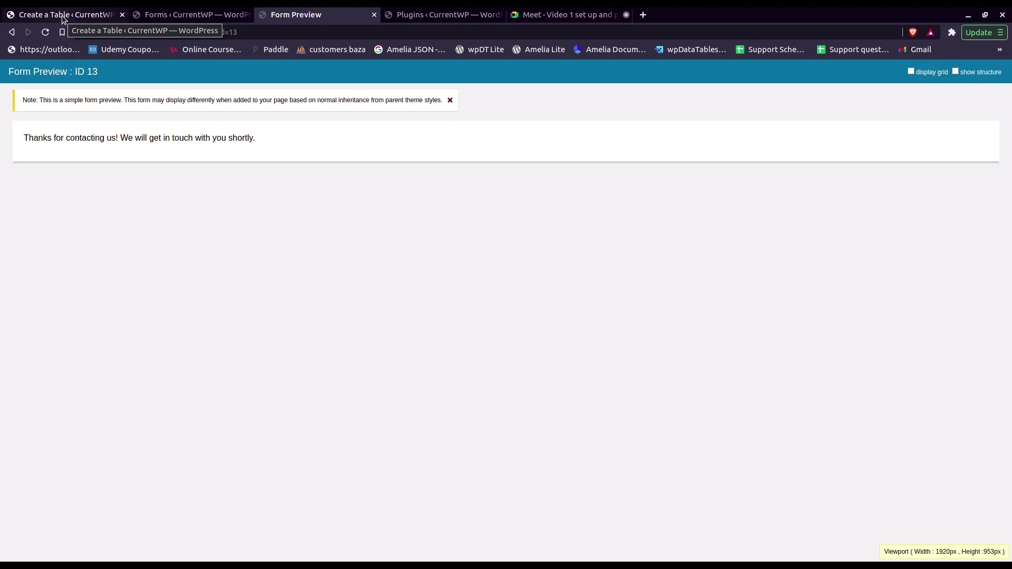
# Re-save the table so the preview lists both the Amelia and wpDataTables entries
pyautogui.click(62, 15)
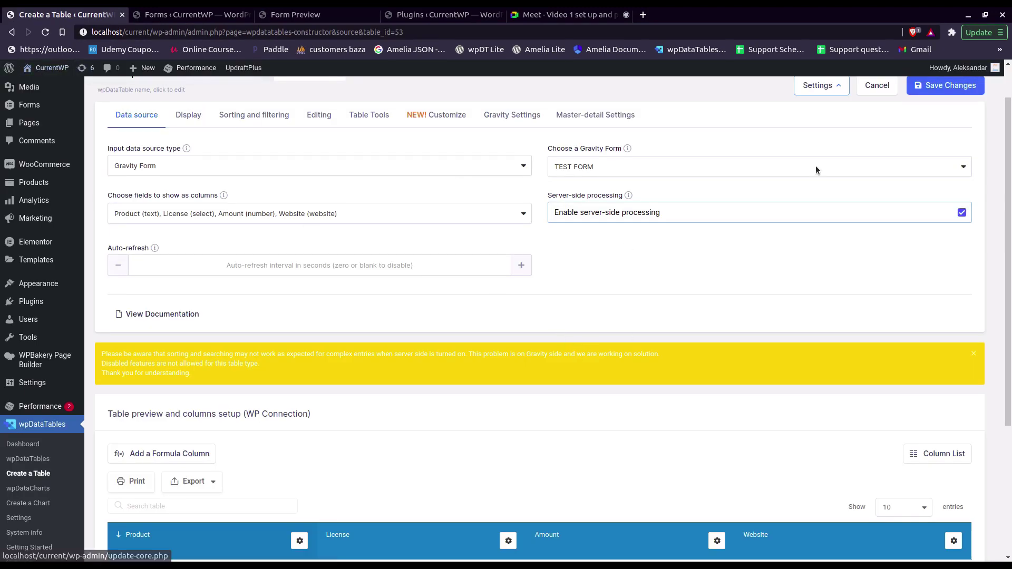
pyautogui.click(949, 85)
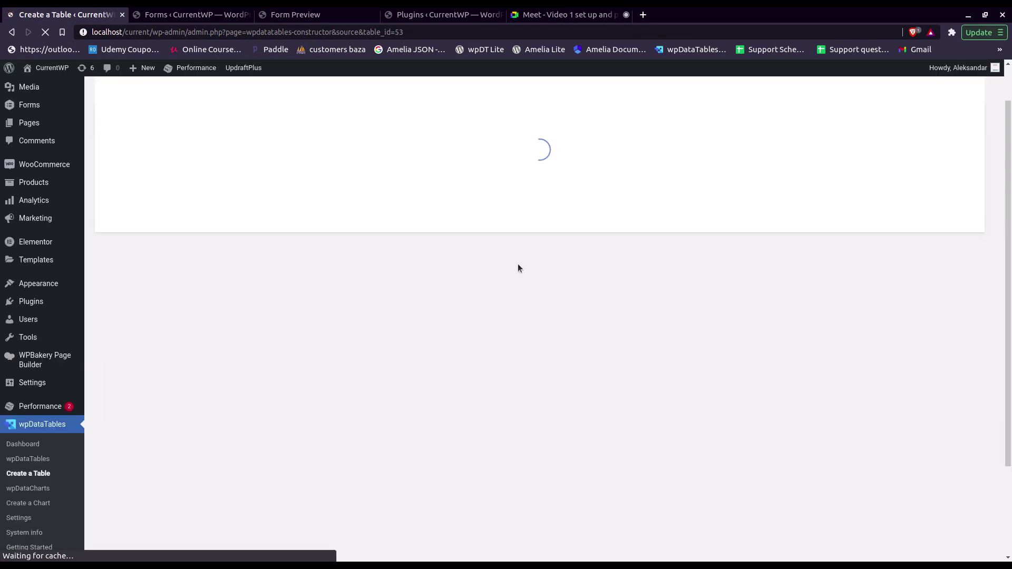
pyautogui.scroll(-3, 519, 274)
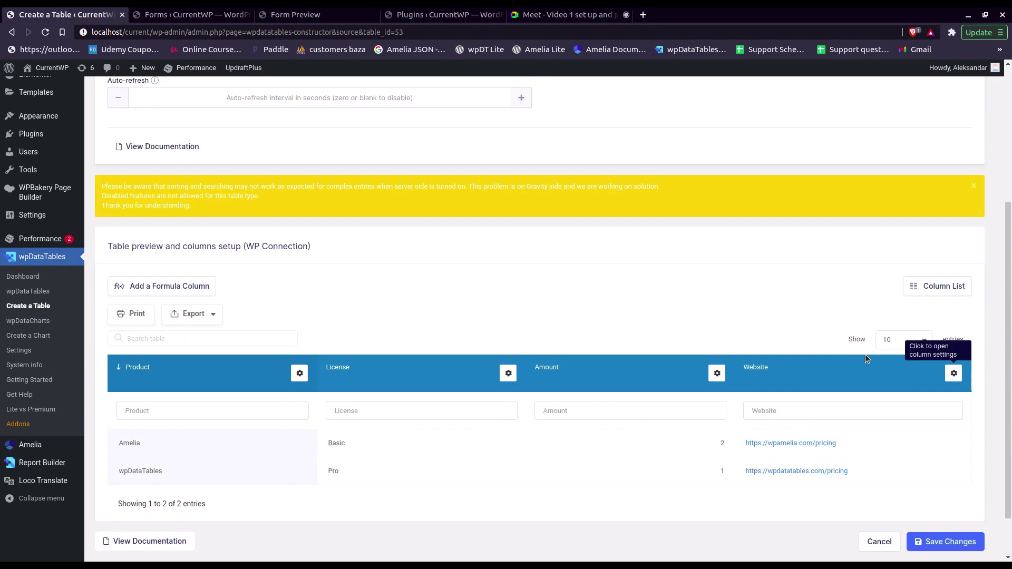
pyautogui.click(954, 373)
# Show Website links as nofollow PURCHASE buttons opening in a new tab, and save
pyautogui.click(469, 133)
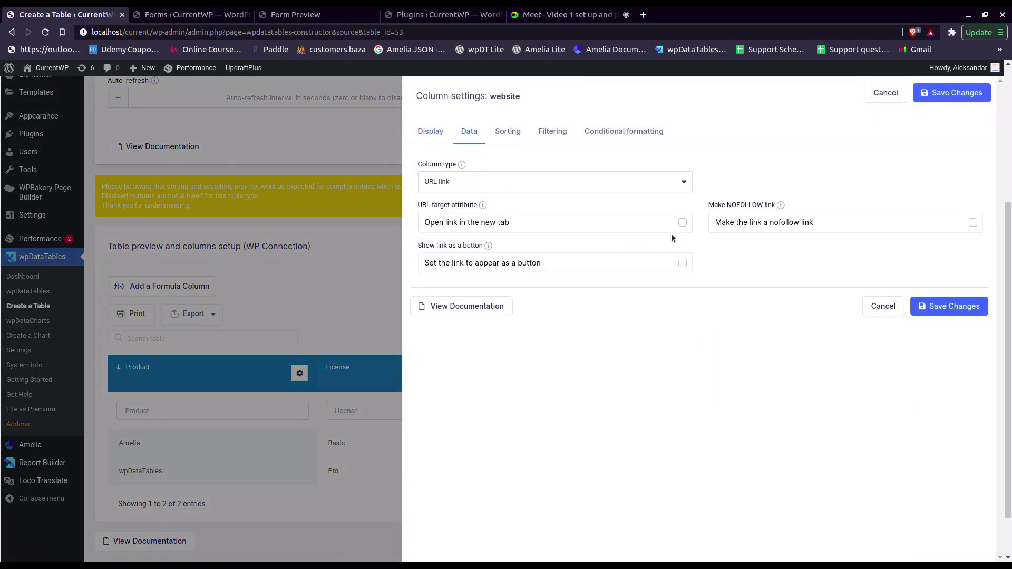
pyautogui.click(682, 222)
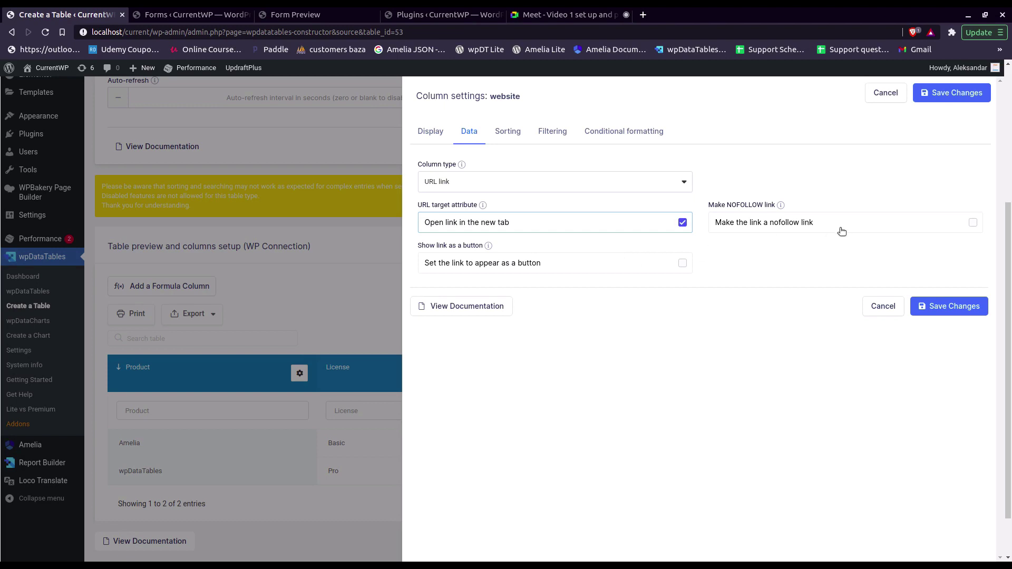
pyautogui.click(814, 218)
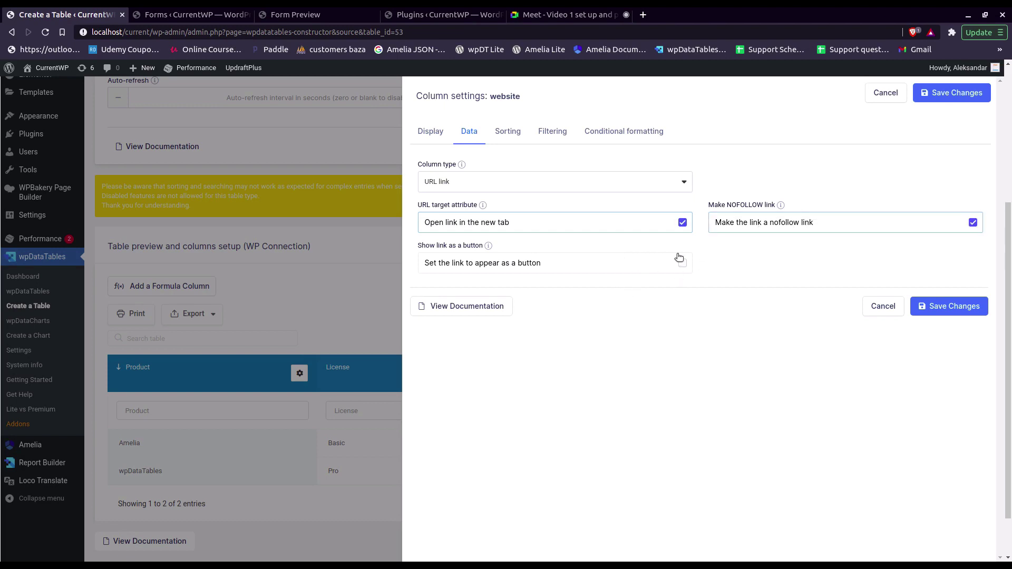
pyautogui.click(663, 266)
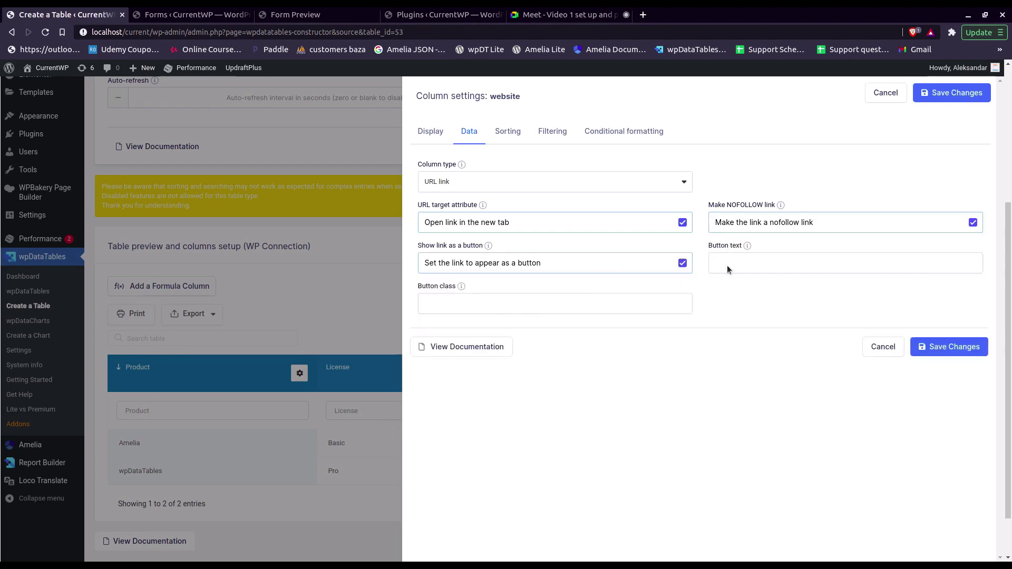
pyautogui.click(757, 264)
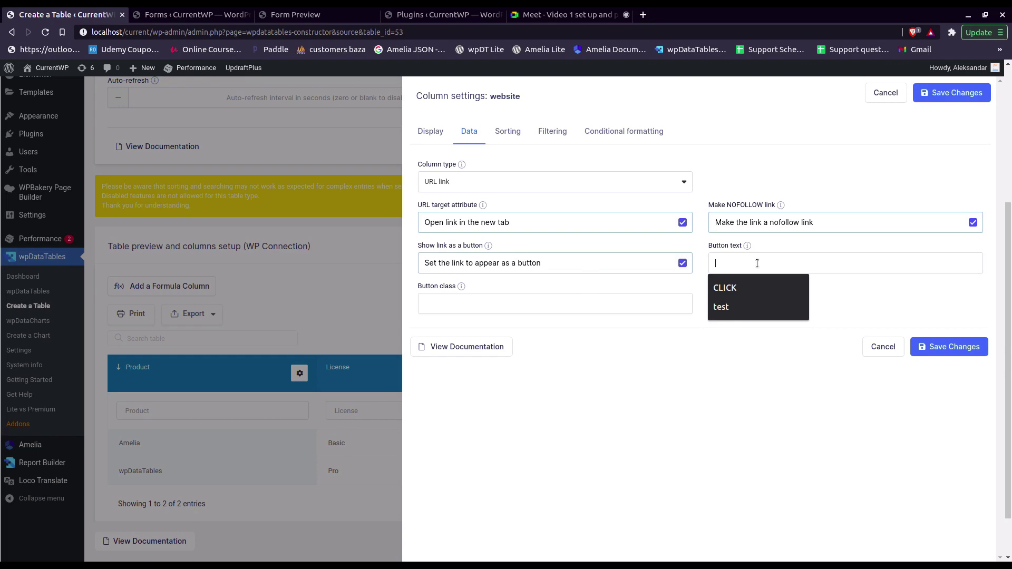
pyautogui.write('PURCHASE')
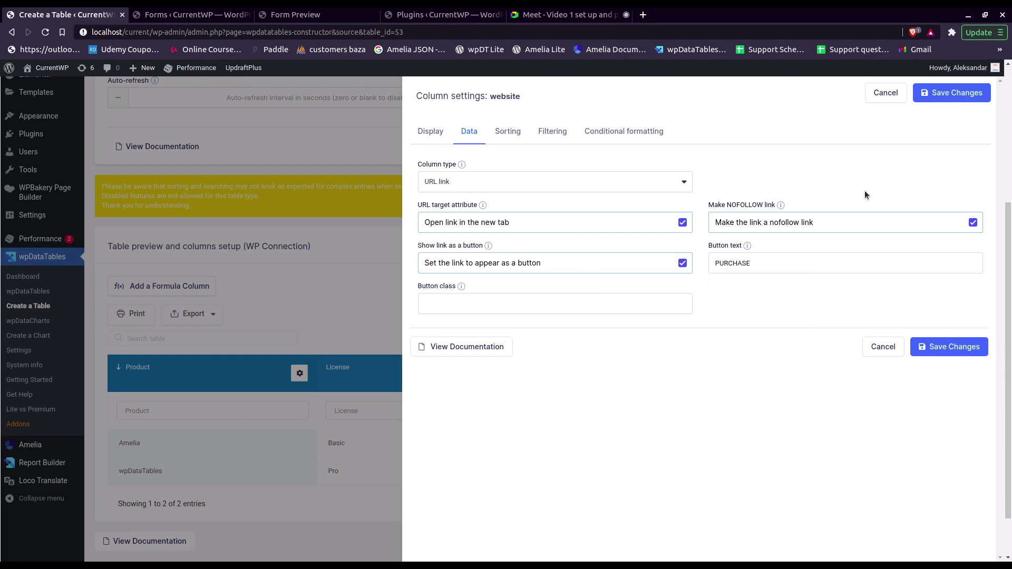
pyautogui.click(914, 351)
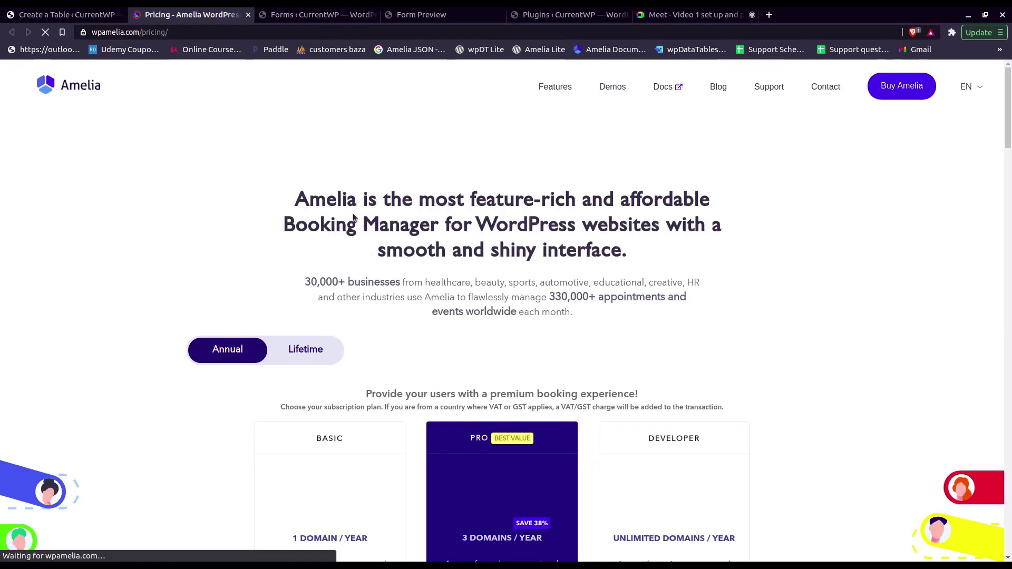
pyautogui.hotkey('ctrl', 'w')
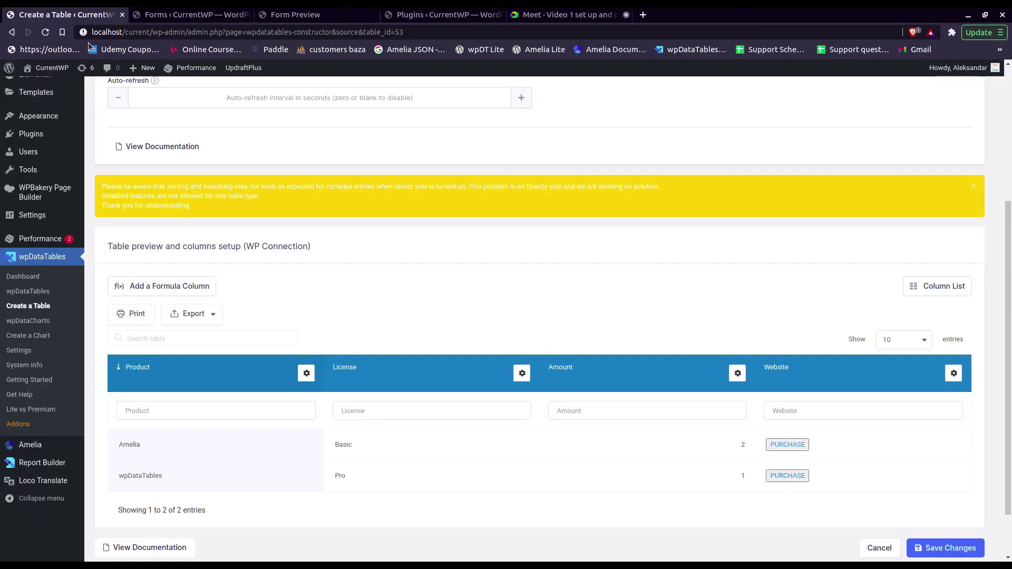
pyautogui.scroll(-2, 352, 356)
pyautogui.scroll(5, 451, 345)
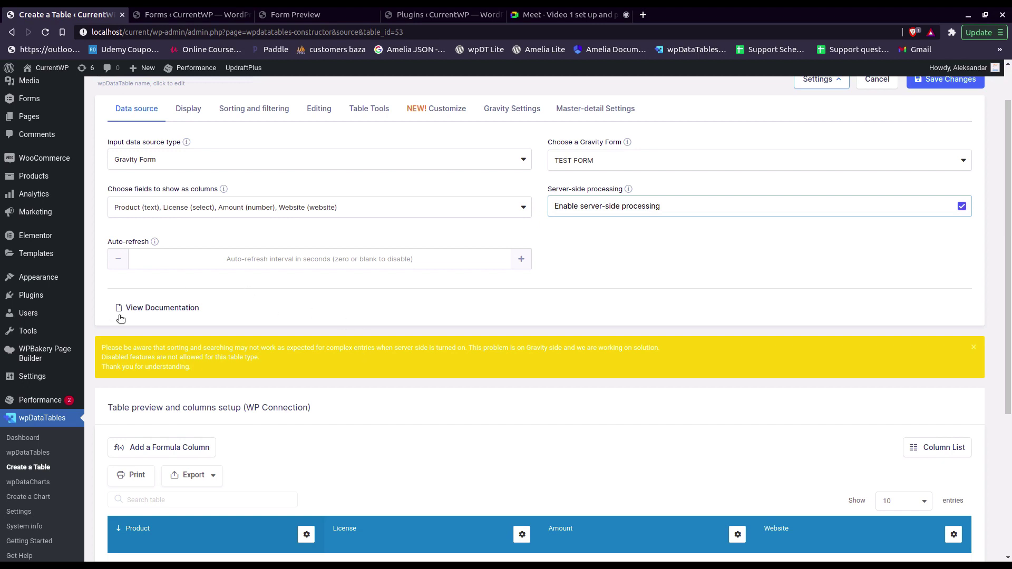
pyautogui.scroll(-2, 144, 342)
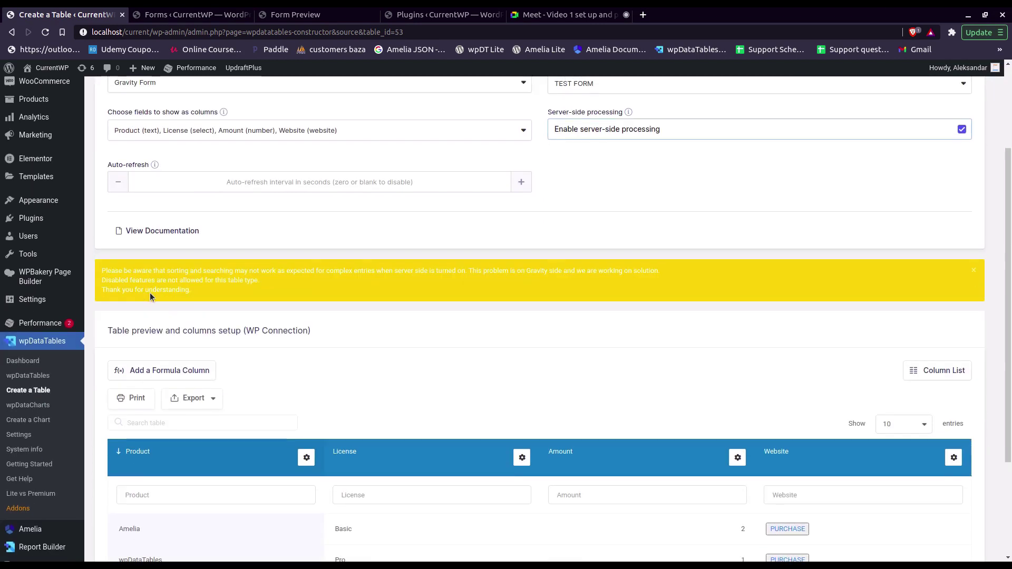
pyautogui.moveTo(103, 263); pyautogui.dragTo(196, 284)
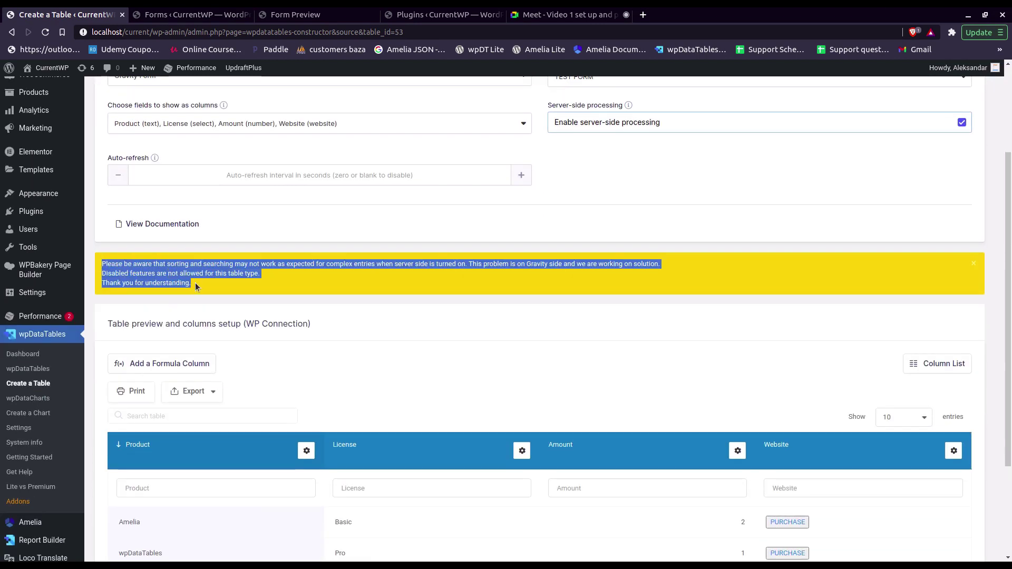
pyautogui.click(102, 267)
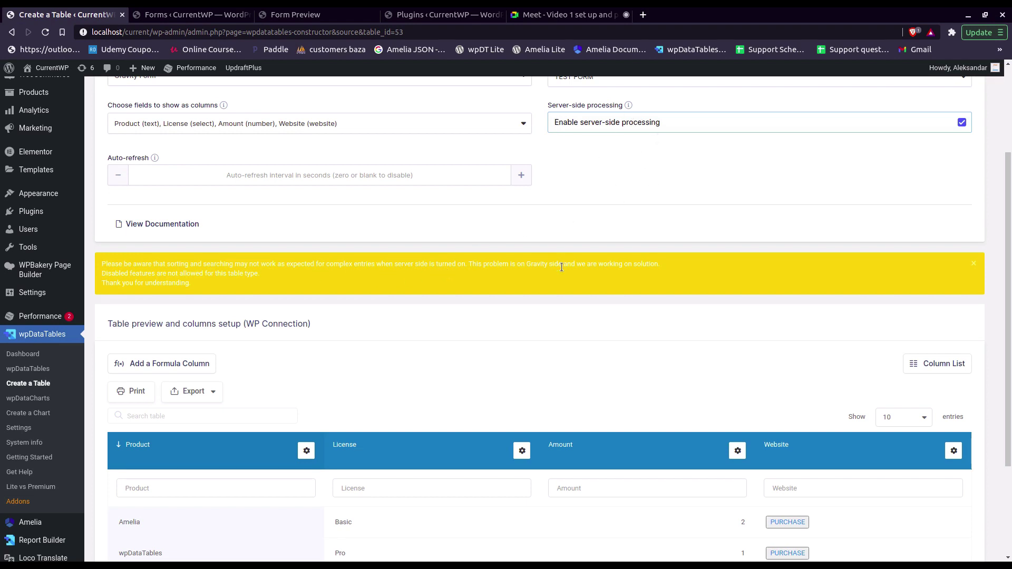
pyautogui.scroll(-2, 514, 294)
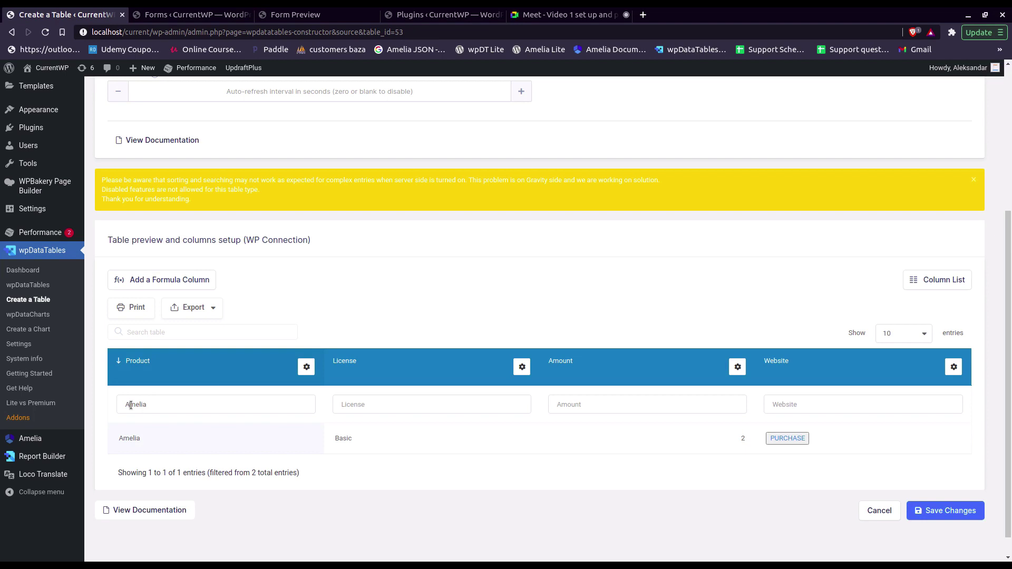
pyautogui.doubleClick(130, 405)
pyautogui.press('BackSpace')
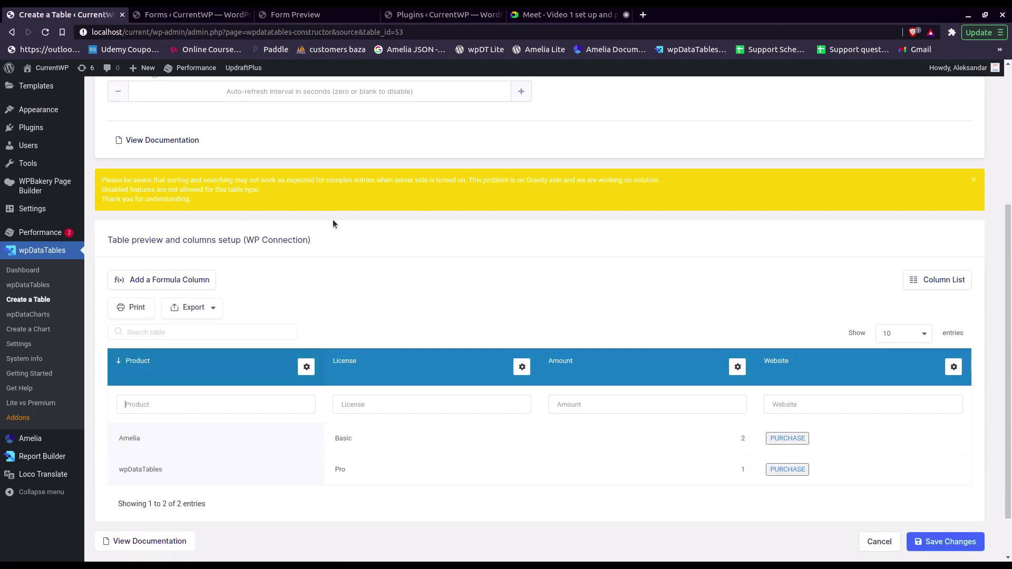
pyautogui.scroll(3, 438, 251)
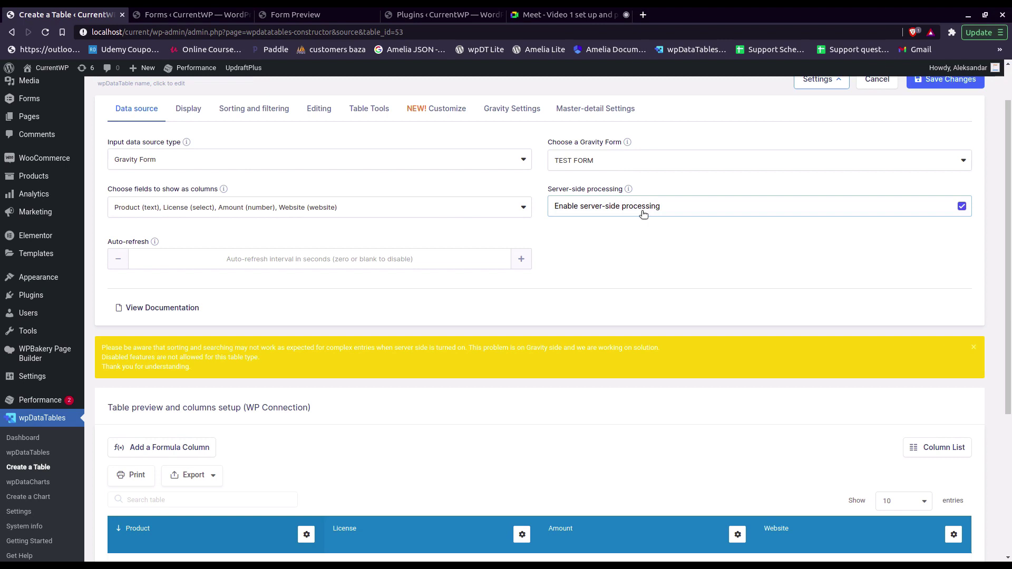
pyautogui.scroll(1, 606, 207)
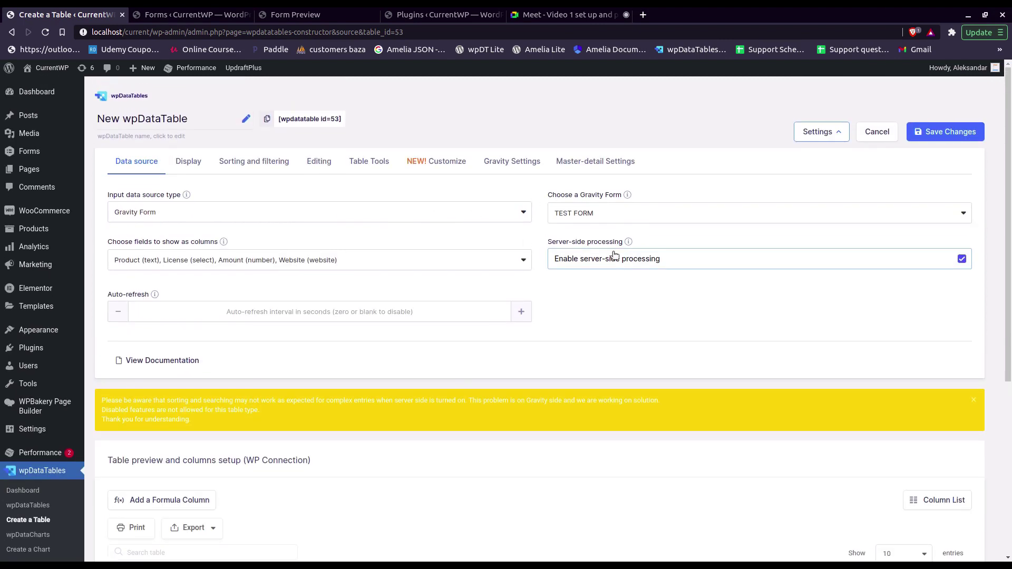
# Turn on front-end editing for the table and review its column fields
pyautogui.click(320, 162)
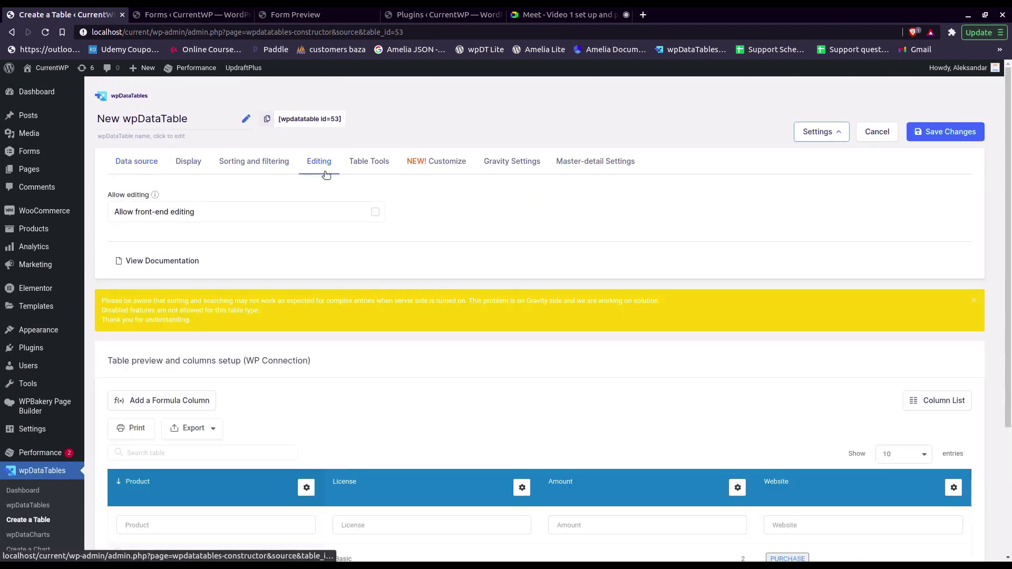
pyautogui.click(373, 211)
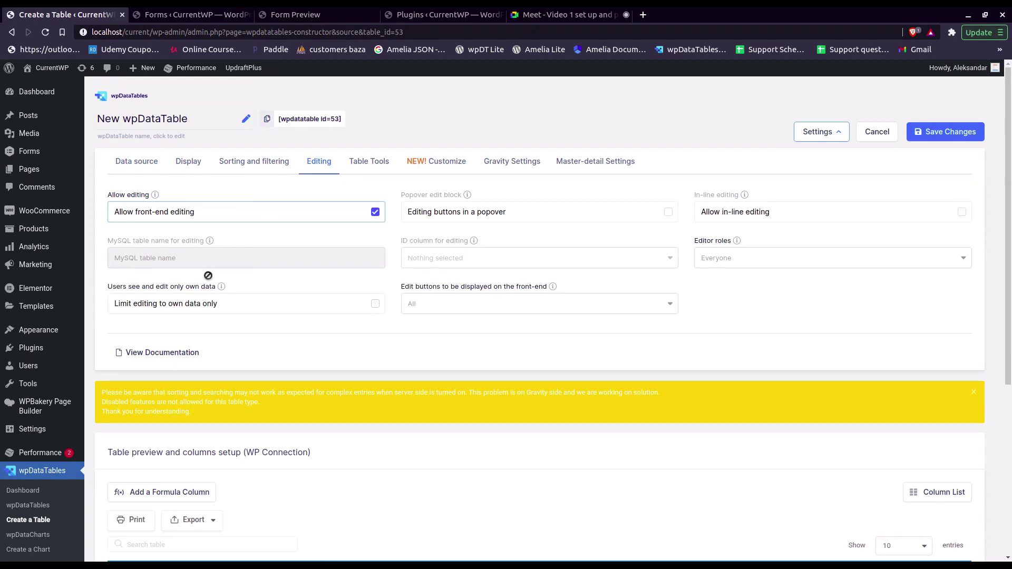
pyautogui.scroll(-3, 296, 327)
pyautogui.scroll(3, 295, 328)
pyautogui.click(193, 309)
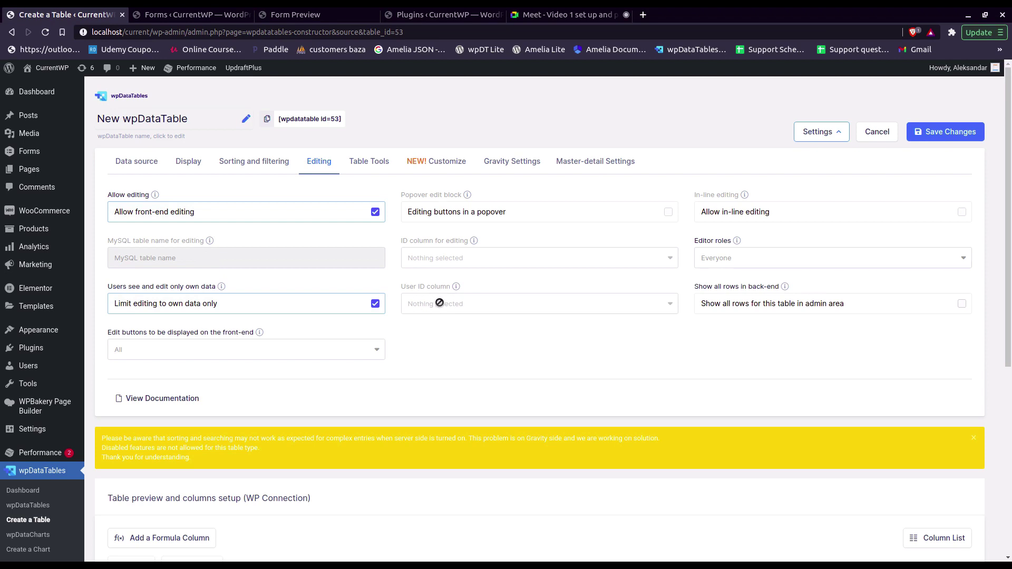
pyautogui.click(151, 169)
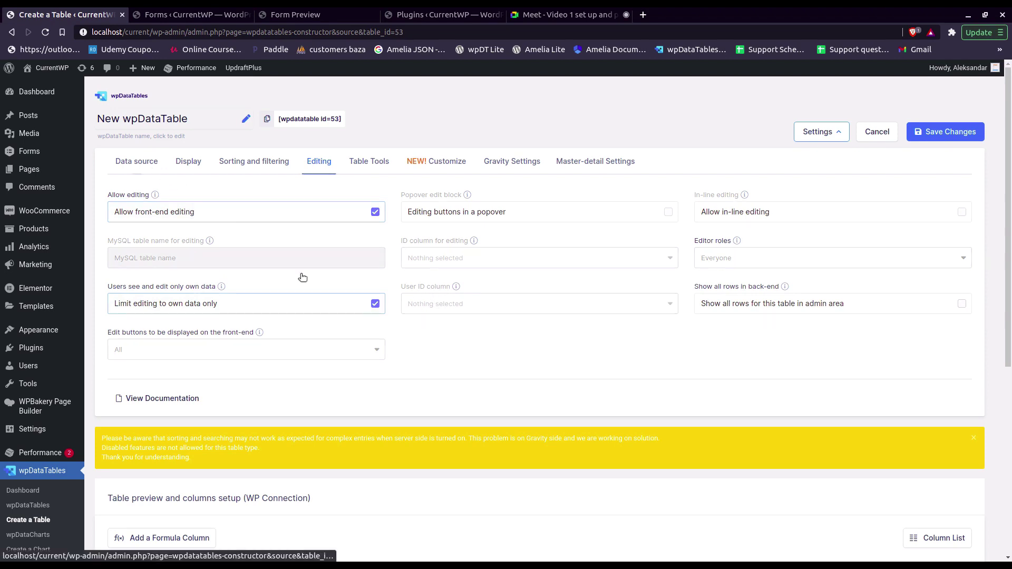
pyautogui.click(471, 265)
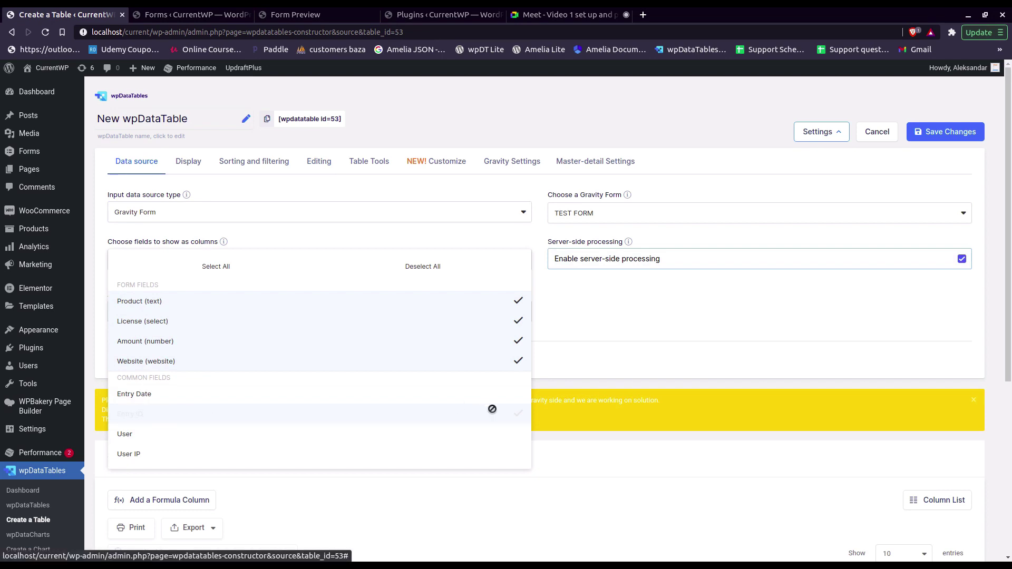
pyautogui.click(549, 356)
# Keep Edit buttons on All, uncheck Limit editing to own data, and save the table
pyautogui.click(311, 165)
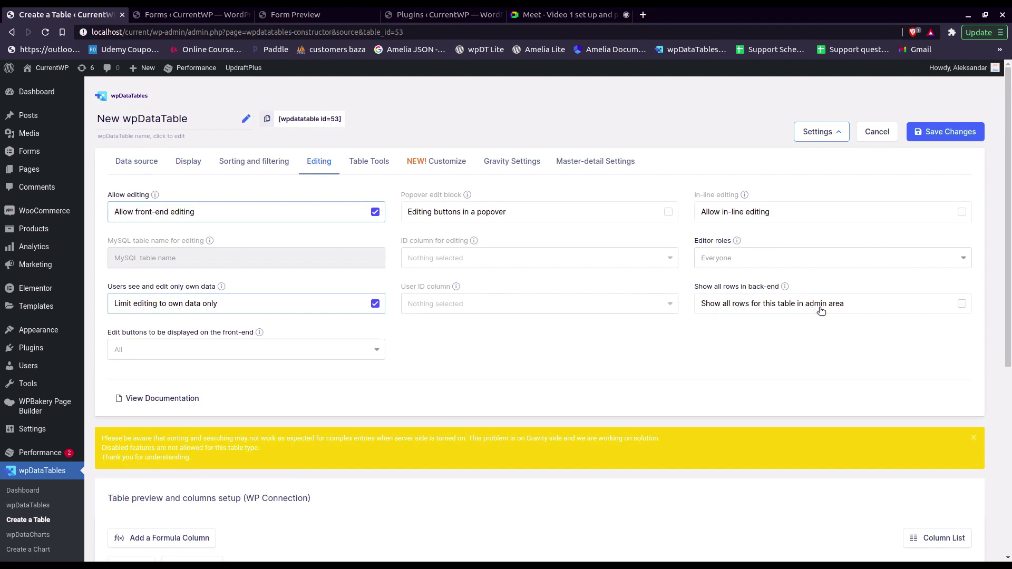
pyautogui.click(289, 354)
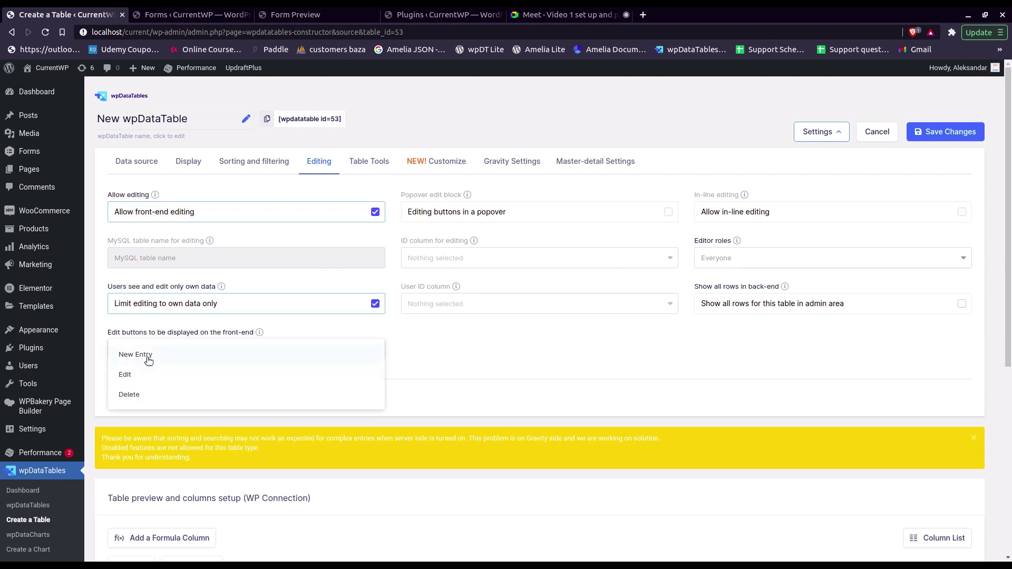
pyautogui.click(530, 374)
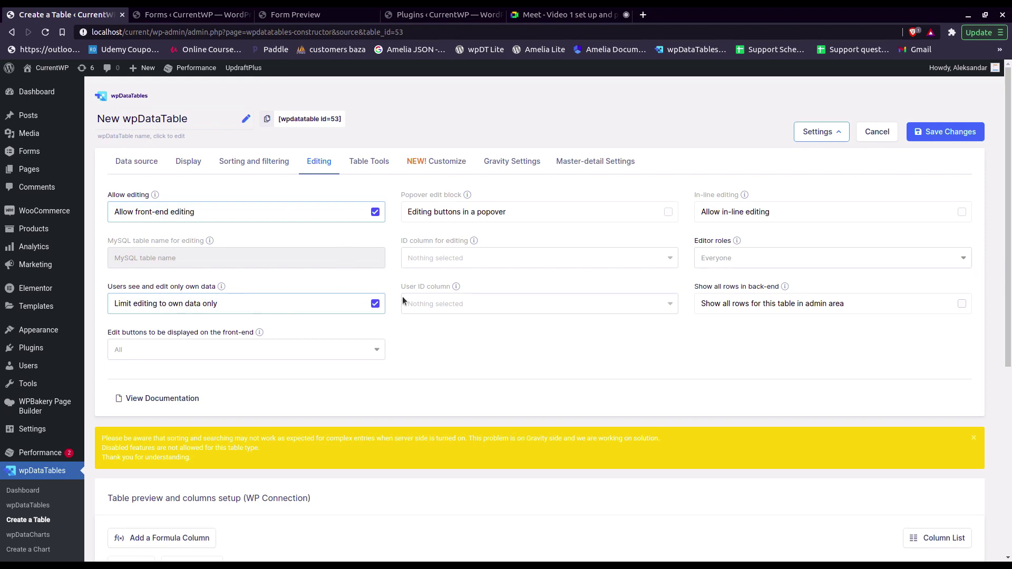
pyautogui.click(374, 306)
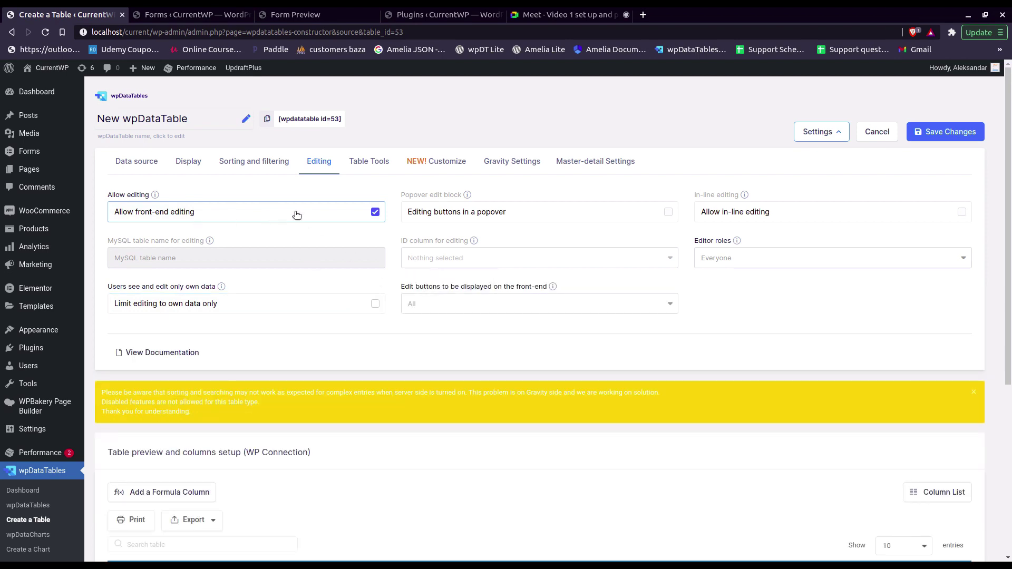
pyautogui.click(941, 136)
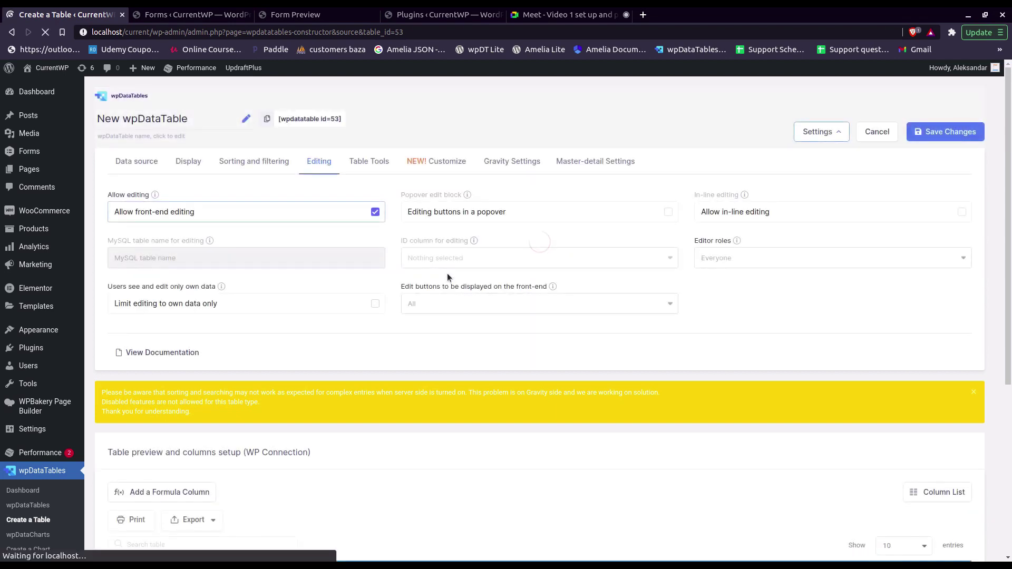
pyautogui.scroll(-3, 416, 304)
pyautogui.scroll(2, 313, 285)
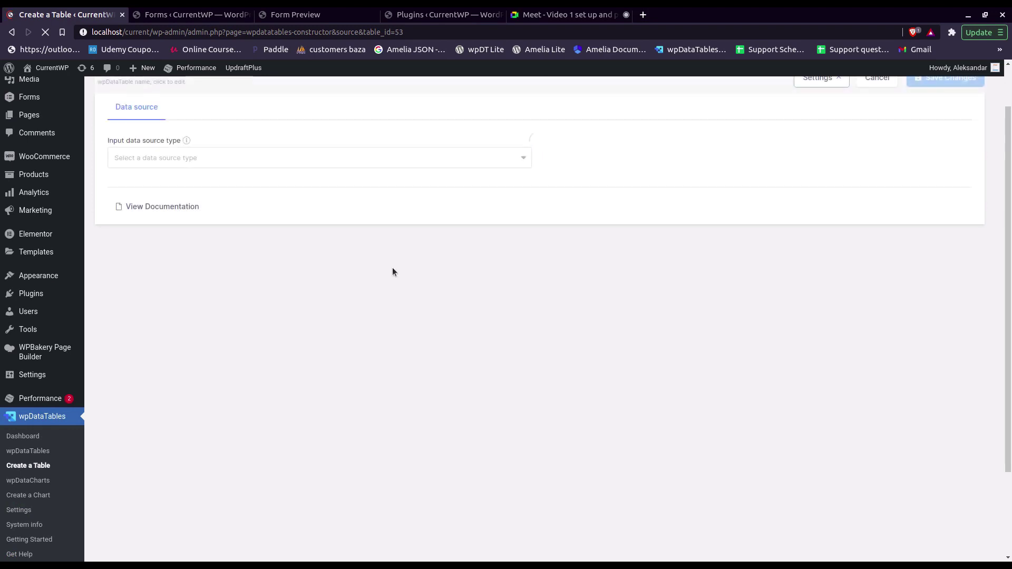
pyautogui.scroll(-3, 283, 375)
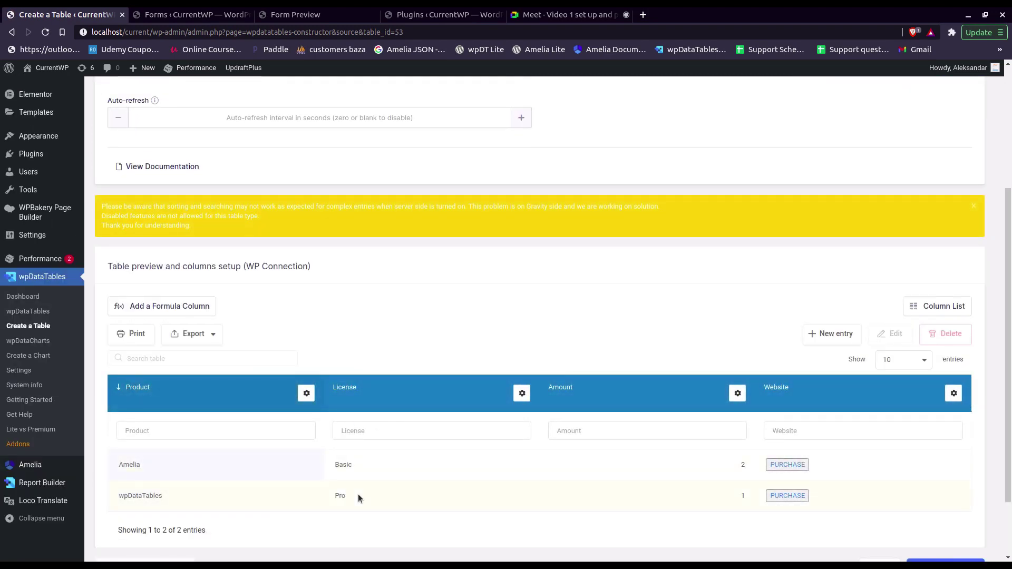
# Edit the wpDataTables entry, change its license from Pro to Developer, and save it
pyautogui.click(358, 495)
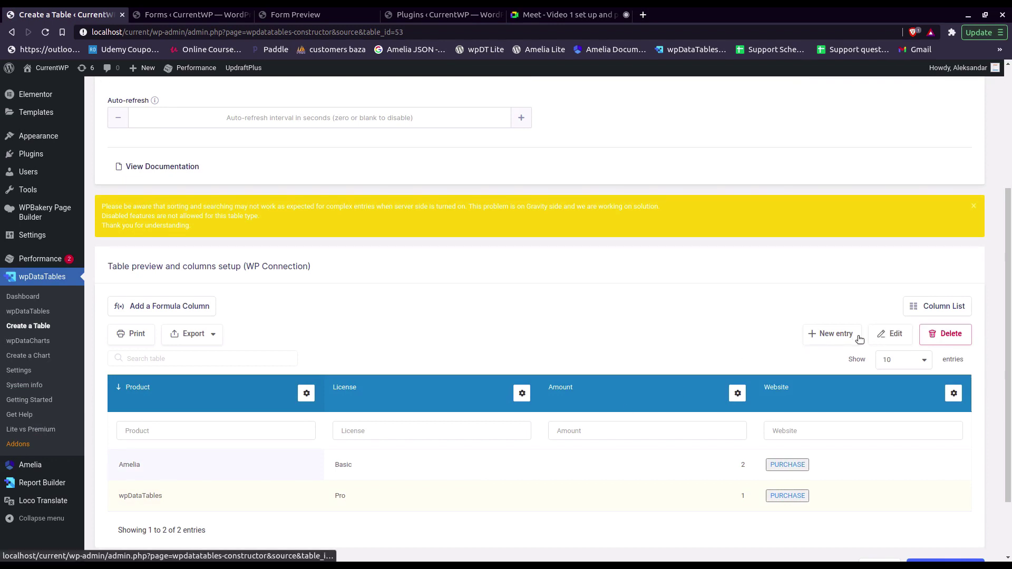
pyautogui.click(890, 334)
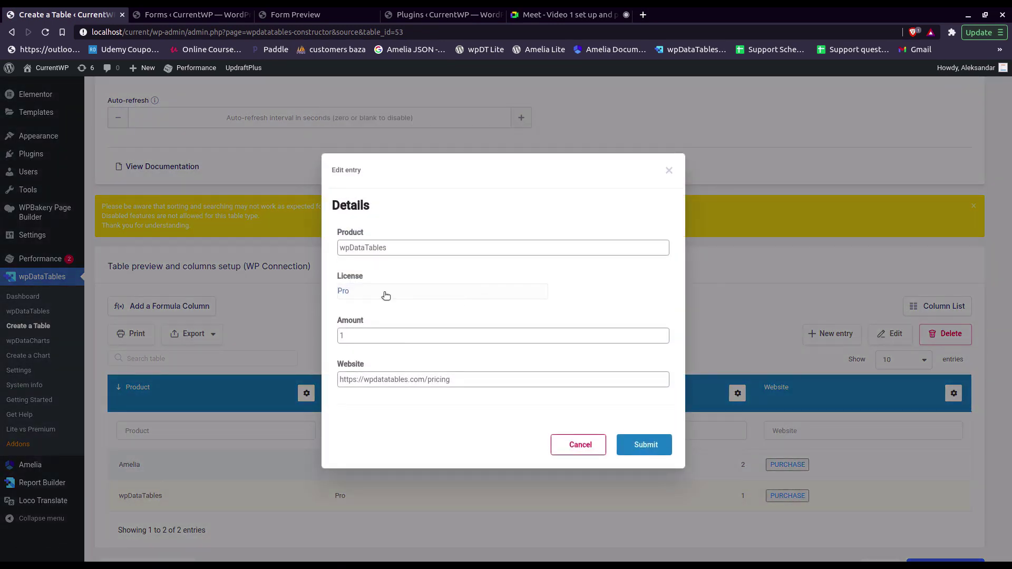
pyautogui.click(385, 295)
pyautogui.click(364, 327)
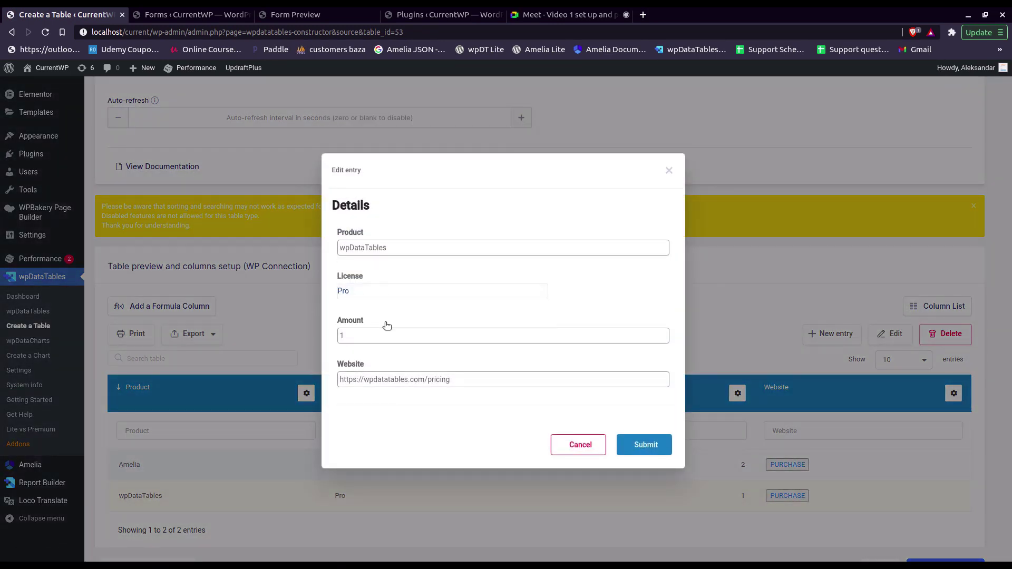
pyautogui.click(651, 450)
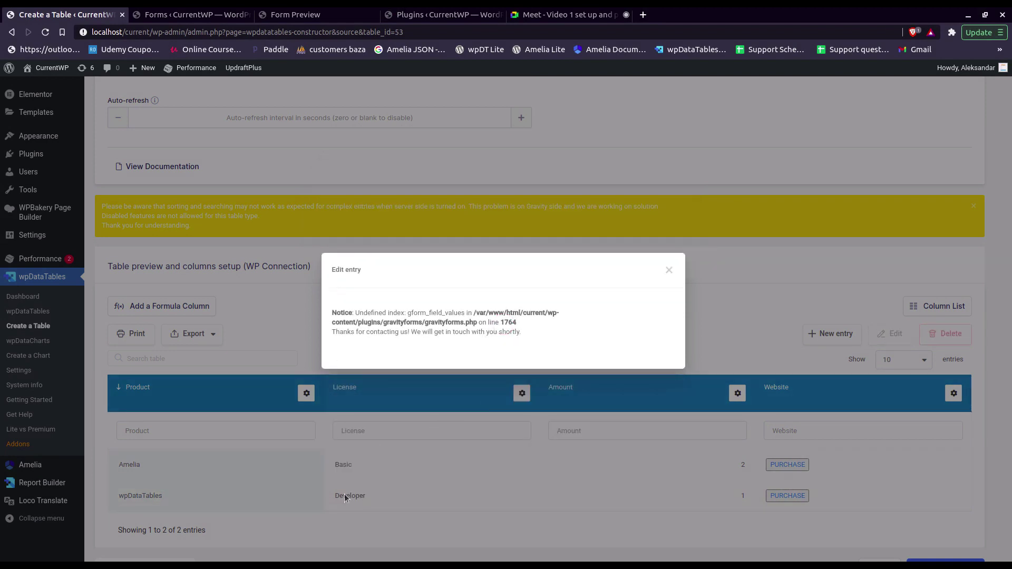
pyautogui.click(669, 271)
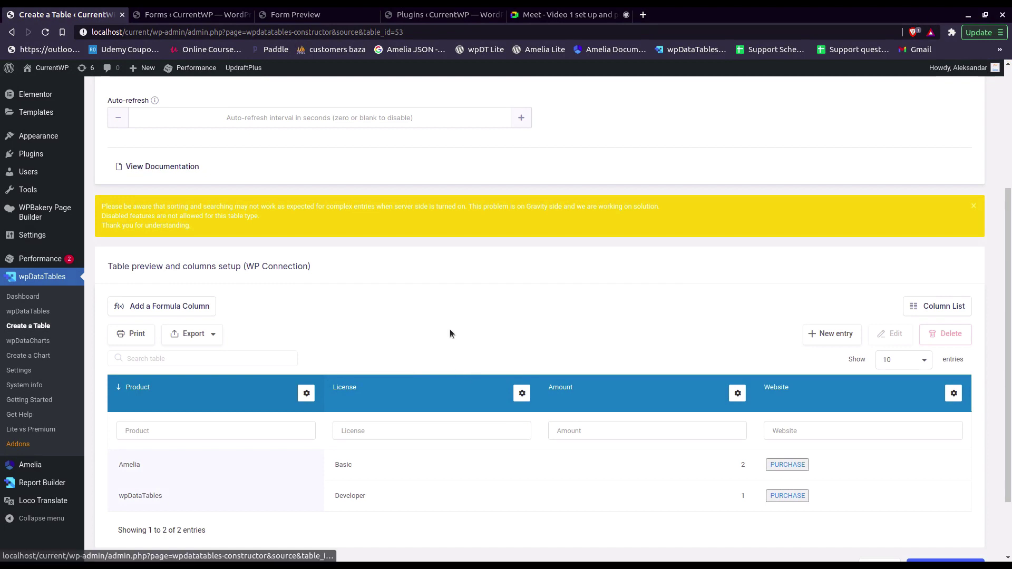
# Check the TEST FORM entries in Gravity Forms, then return to the table preview
pyautogui.scroll(-1, 409, 441)
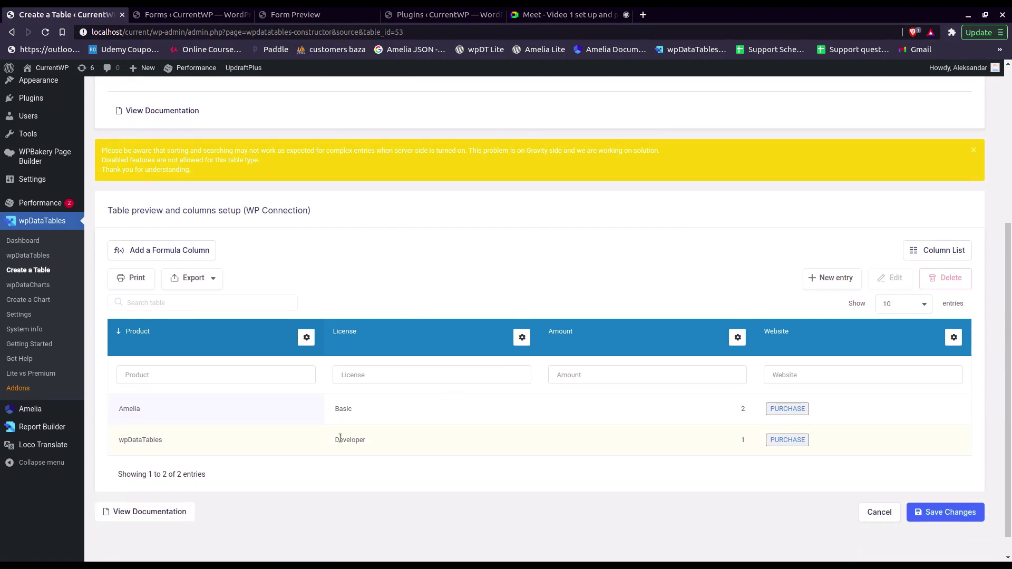
pyautogui.click(168, 21)
pyautogui.click(208, 100)
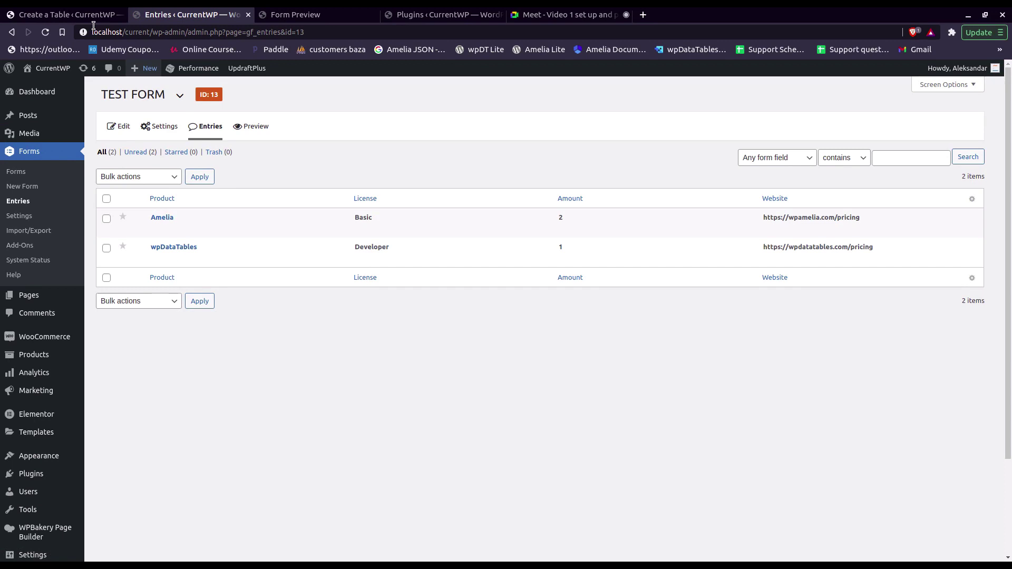
pyautogui.click(68, 15)
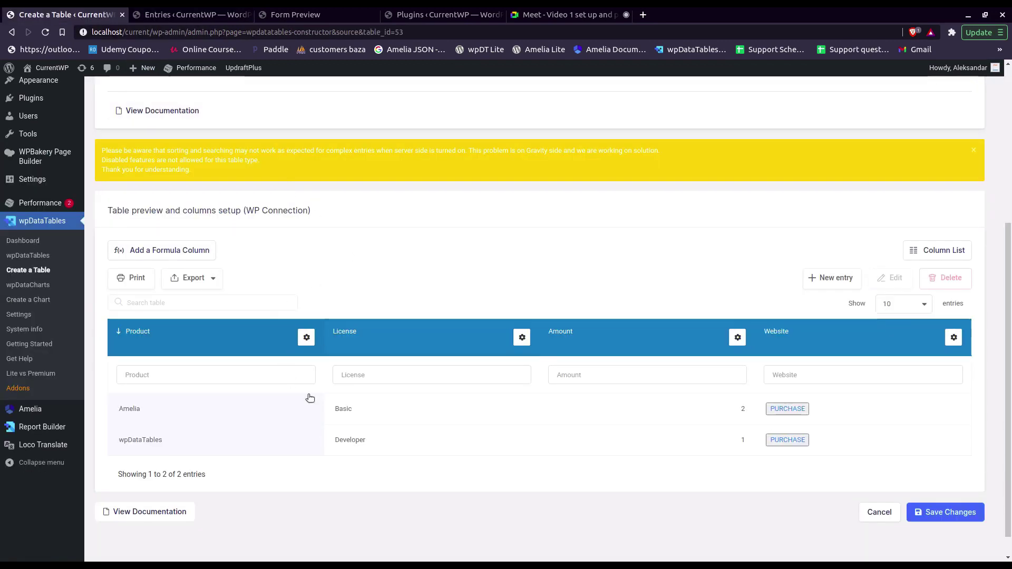
# Start a new entry 'Gravity Forms Integration for wpDataTables' with Developer license and amount 1
pyautogui.click(839, 275)
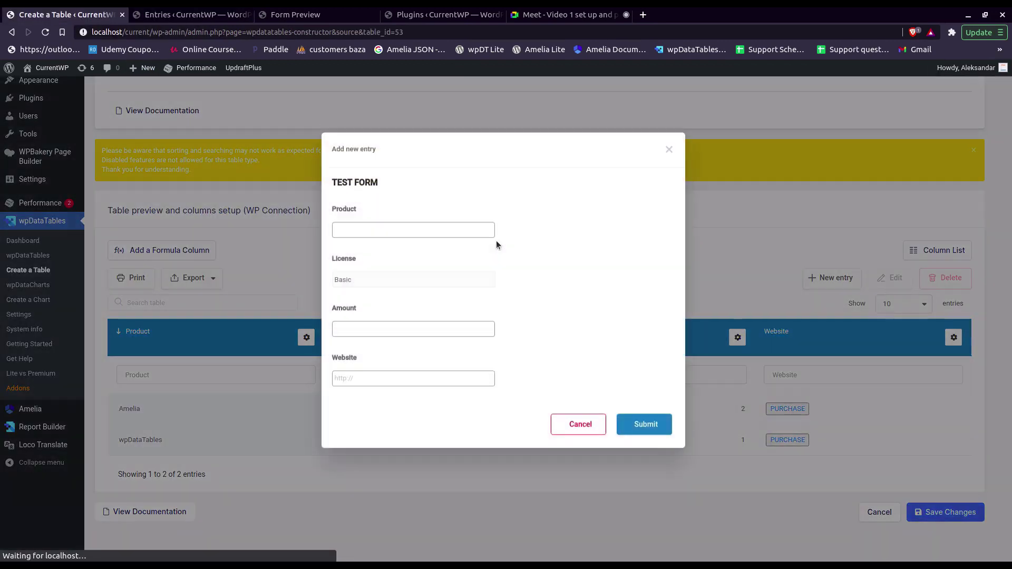
pyautogui.click(396, 252)
pyautogui.write('G')
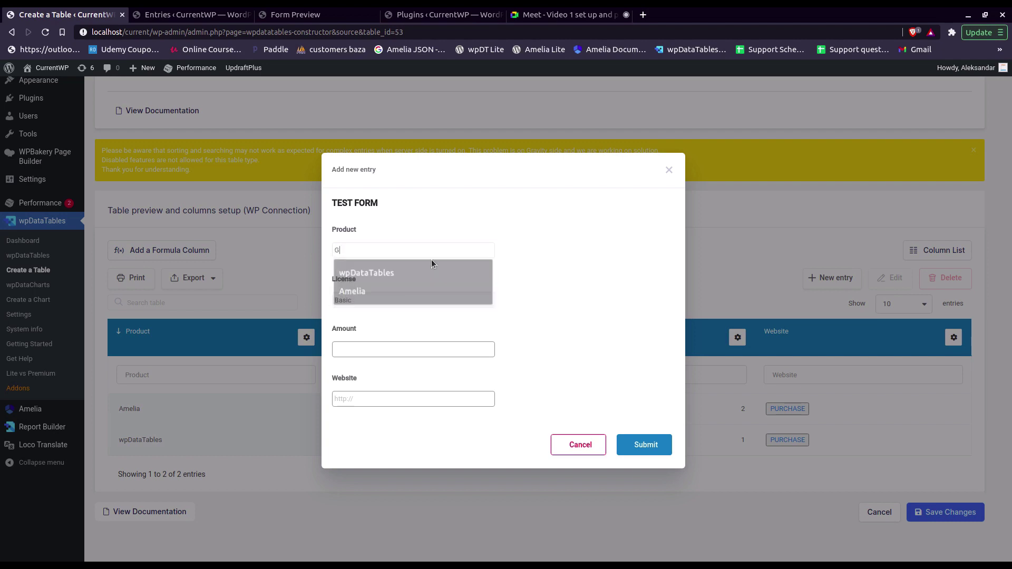
pyautogui.write('ravity Forms Integration for')
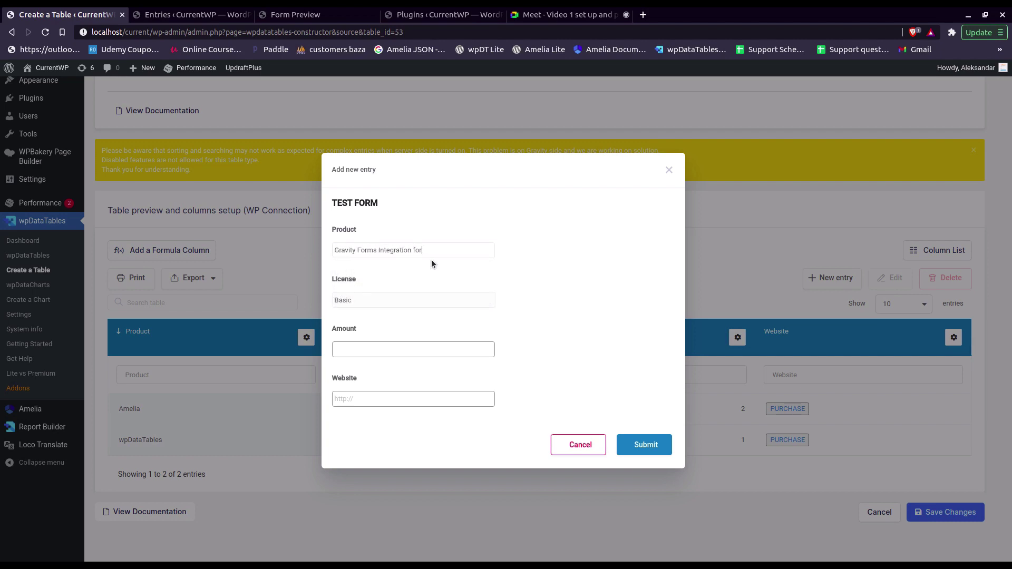
pyautogui.write(' wpDataTables')
pyautogui.click(406, 299)
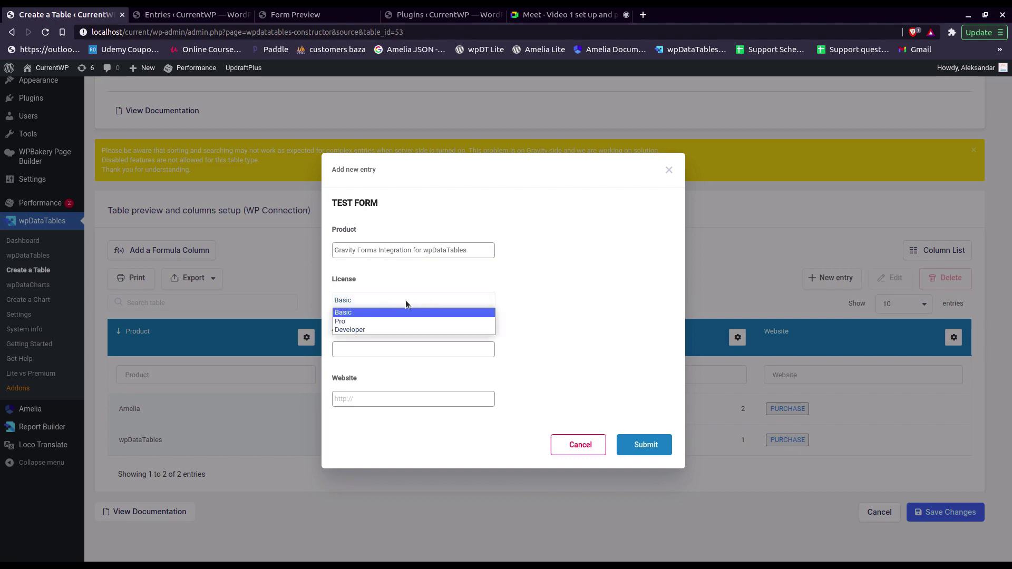
pyautogui.click(365, 330)
pyautogui.click(369, 349)
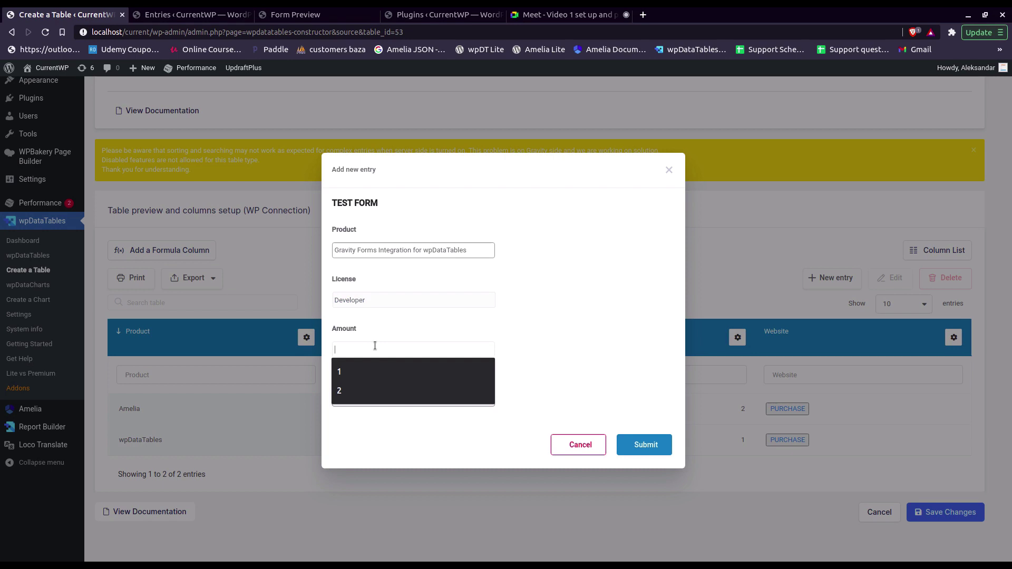
pyautogui.click(371, 368)
# Set the entry's website to wpdatatables.com/addons and submit it
pyautogui.click(374, 394)
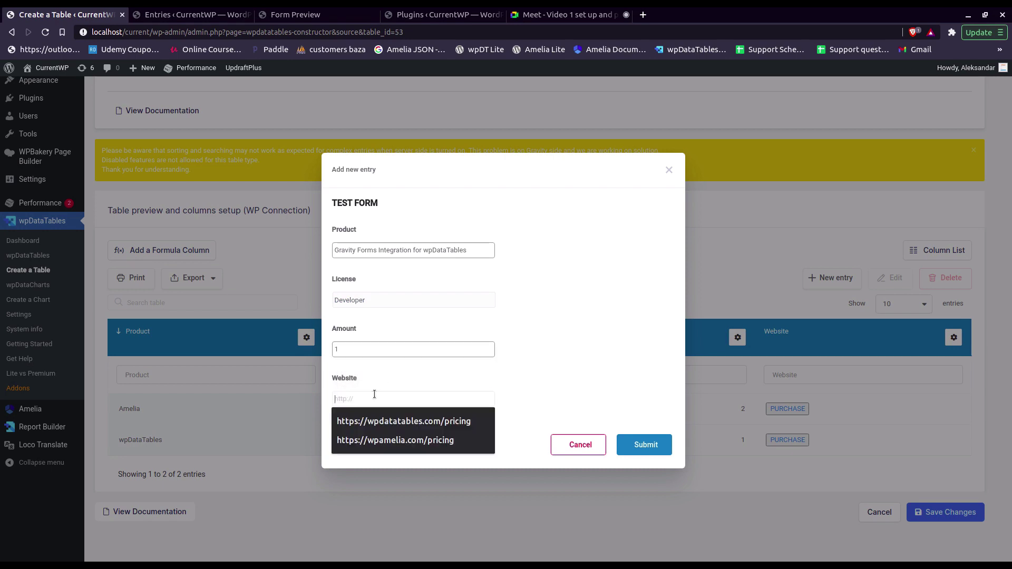
pyautogui.click(405, 421)
pyautogui.doubleClick(423, 399)
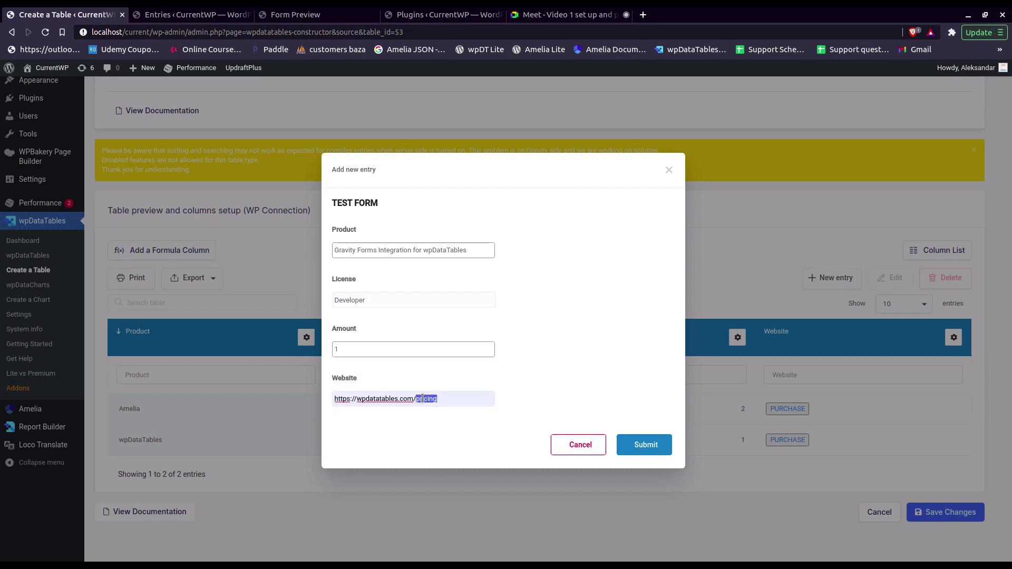
pyautogui.write('addon')
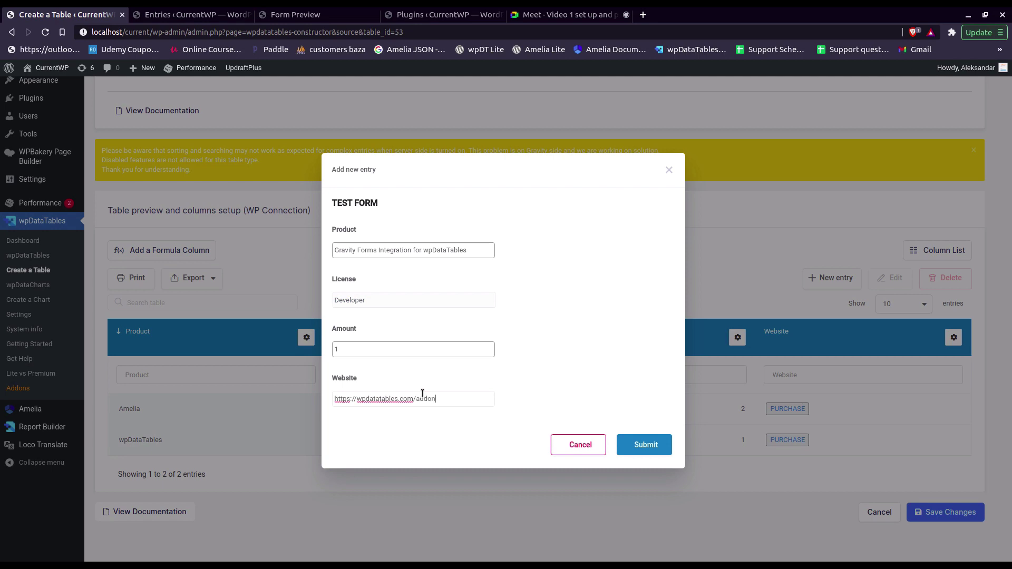
pyautogui.write('s')
pyautogui.click(640, 444)
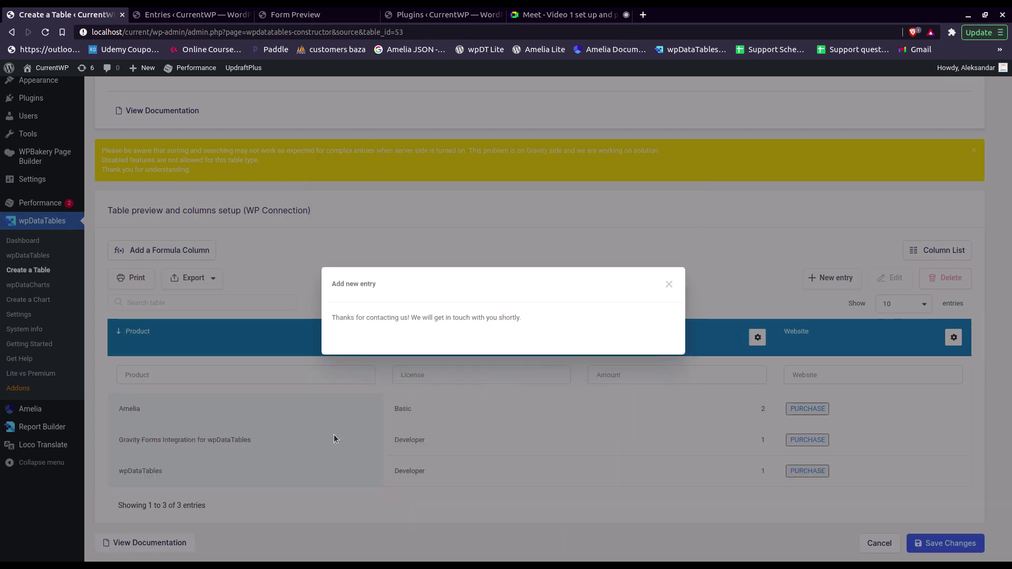
pyautogui.click(669, 285)
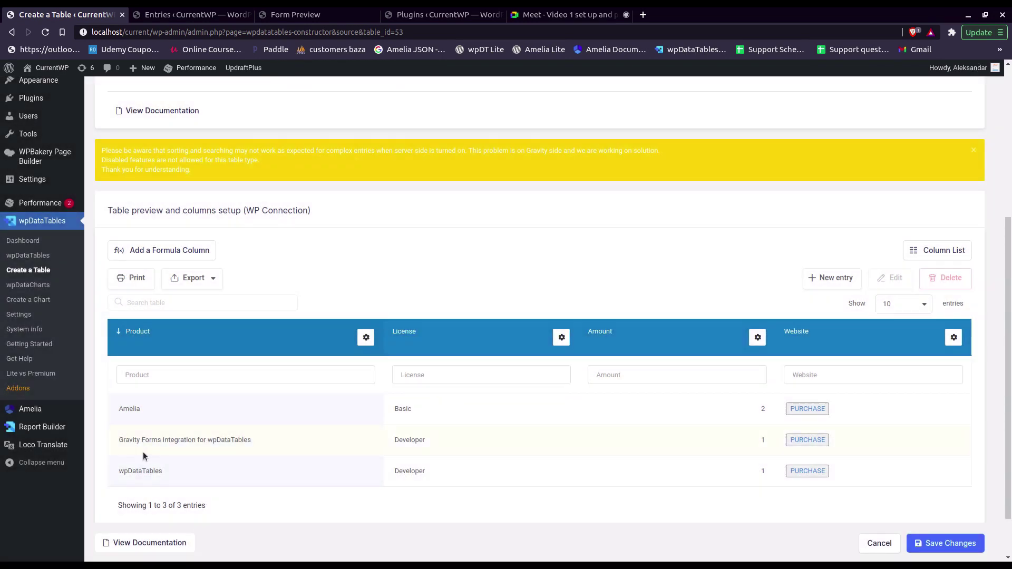
pyautogui.click(193, 14)
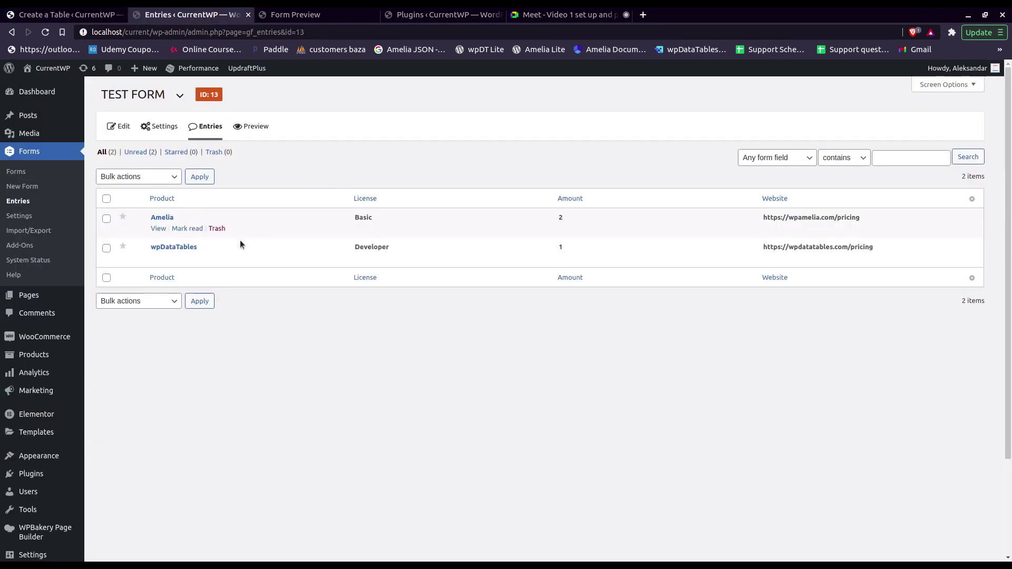
pyautogui.click(208, 128)
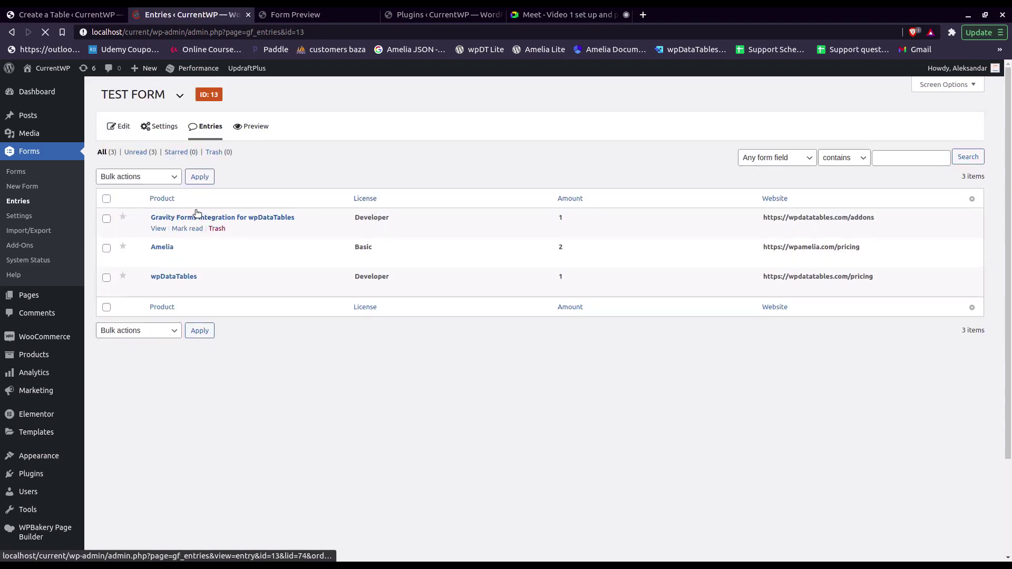
pyautogui.click(63, 16)
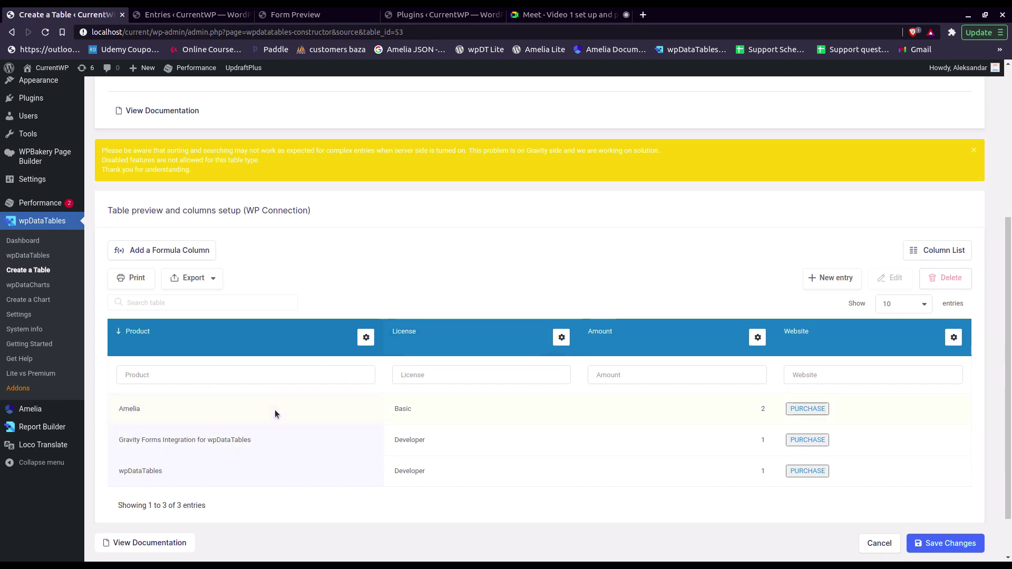
# In the table's display and sorting settings, show filters in a form above the table
pyautogui.scroll(2, 340, 286)
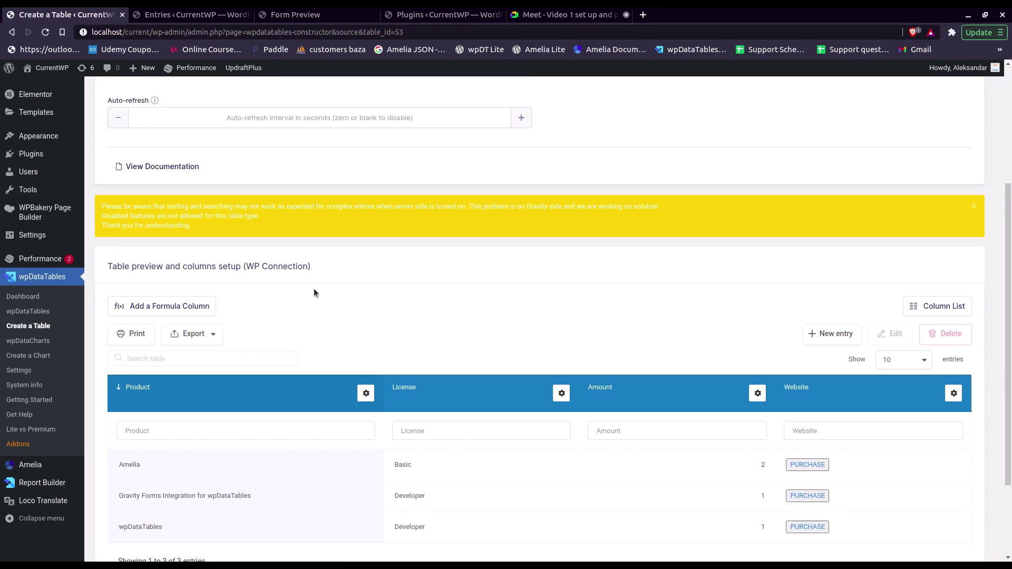
pyautogui.scroll(3, 412, 349)
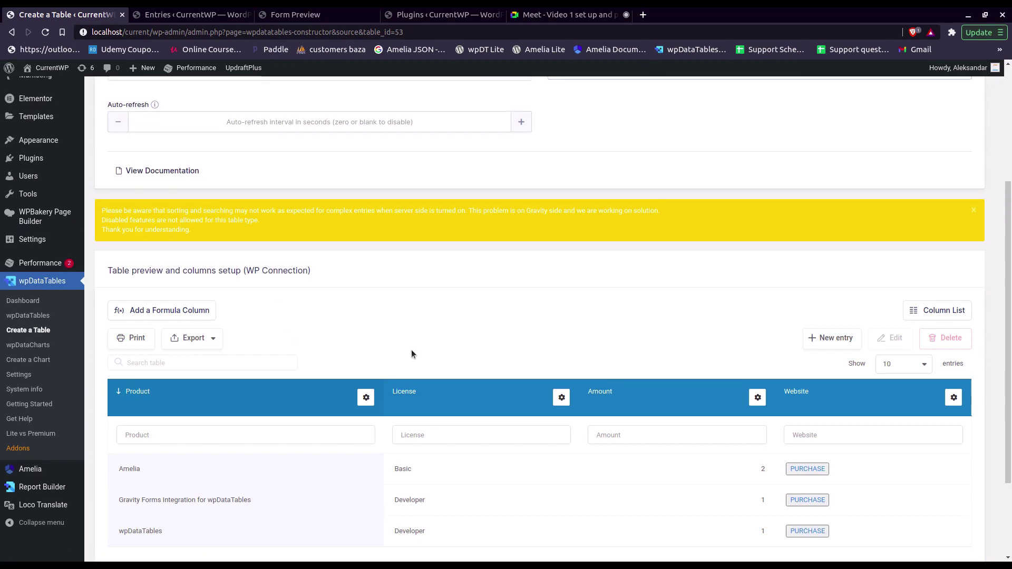
pyautogui.scroll(5, 411, 353)
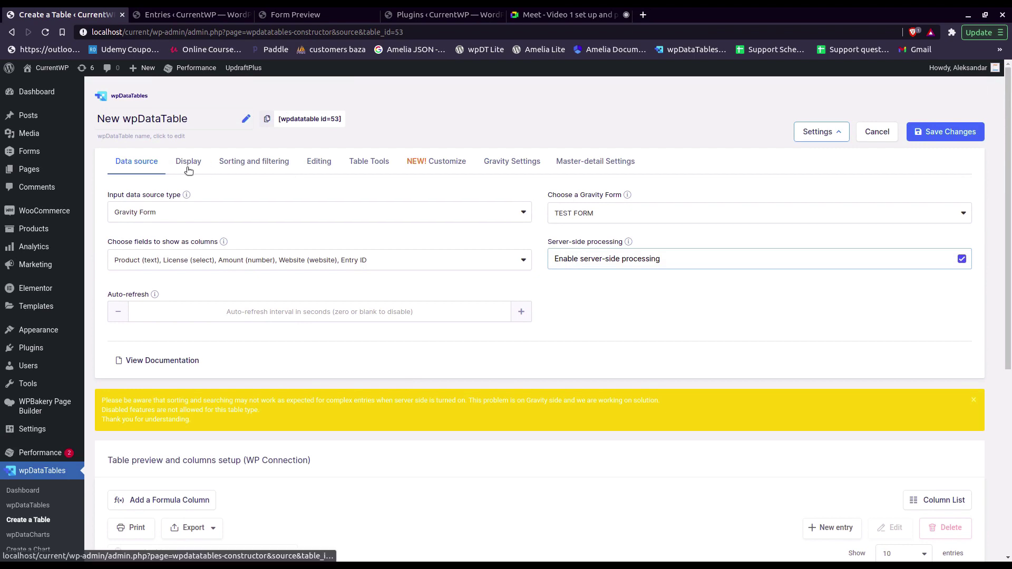
pyautogui.click(188, 161)
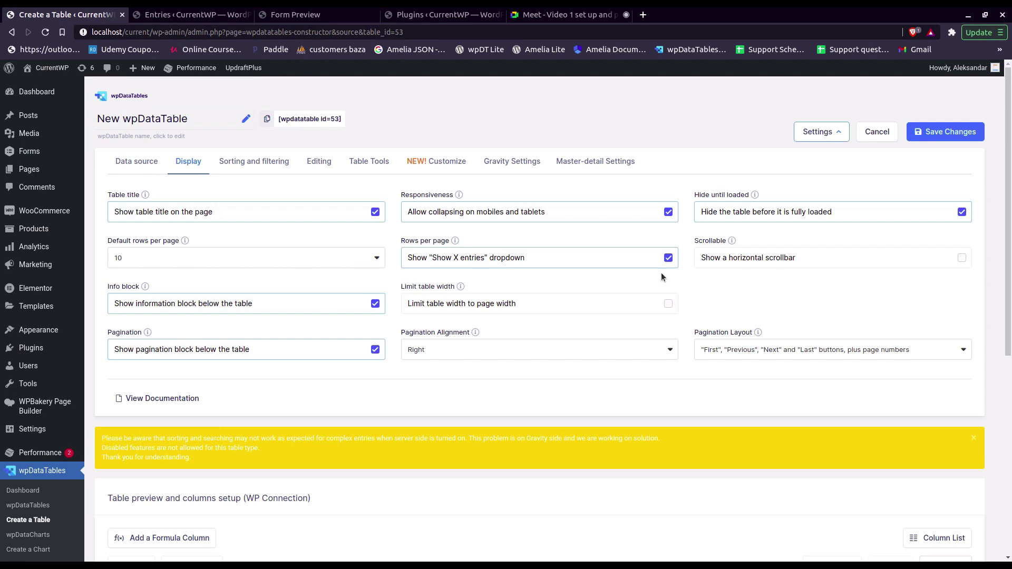
pyautogui.click(255, 162)
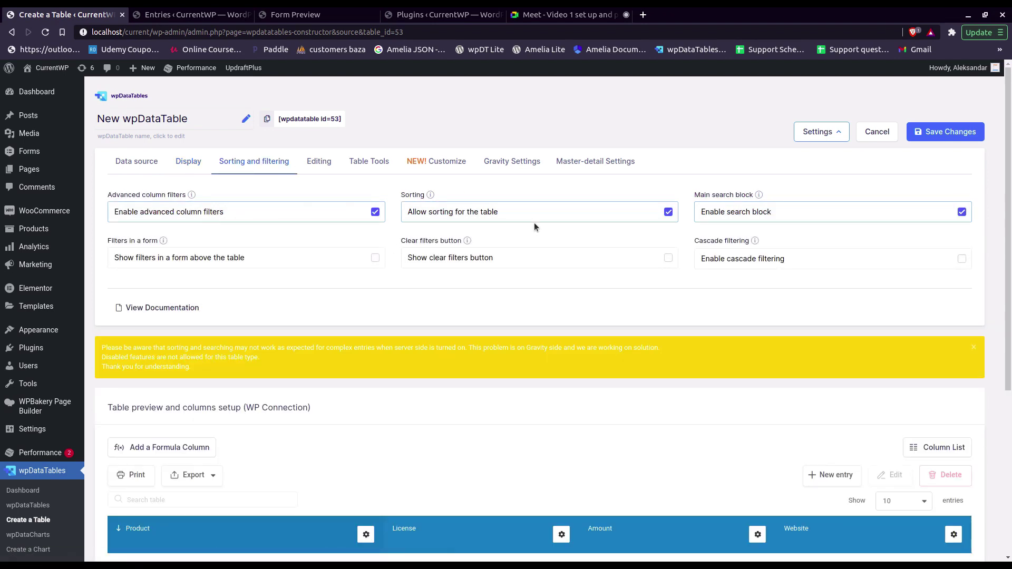
pyautogui.click(337, 260)
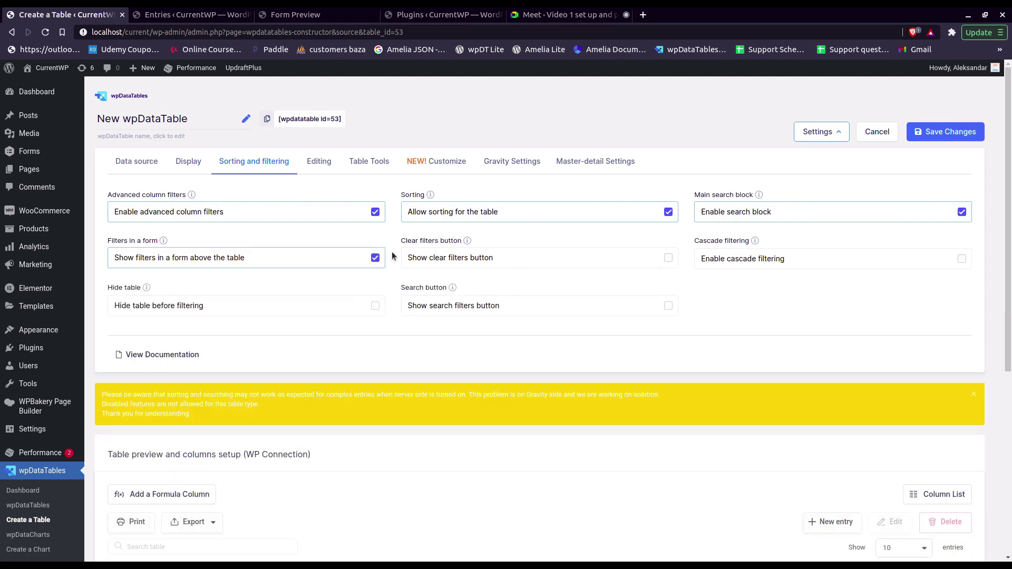
pyautogui.moveTo(108, 290); pyautogui.dragTo(141, 289)
pyautogui.tripleClick(733, 242)
# Keep the Print, Excel, CSV and Copy table tools, then view the Gravity Settings
pyautogui.click(369, 163)
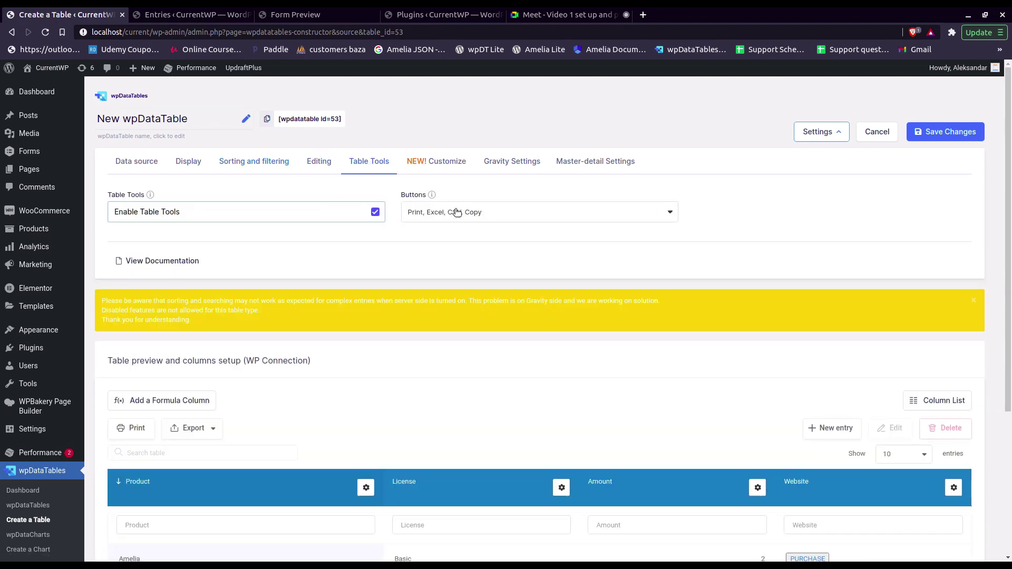
pyautogui.click(460, 216)
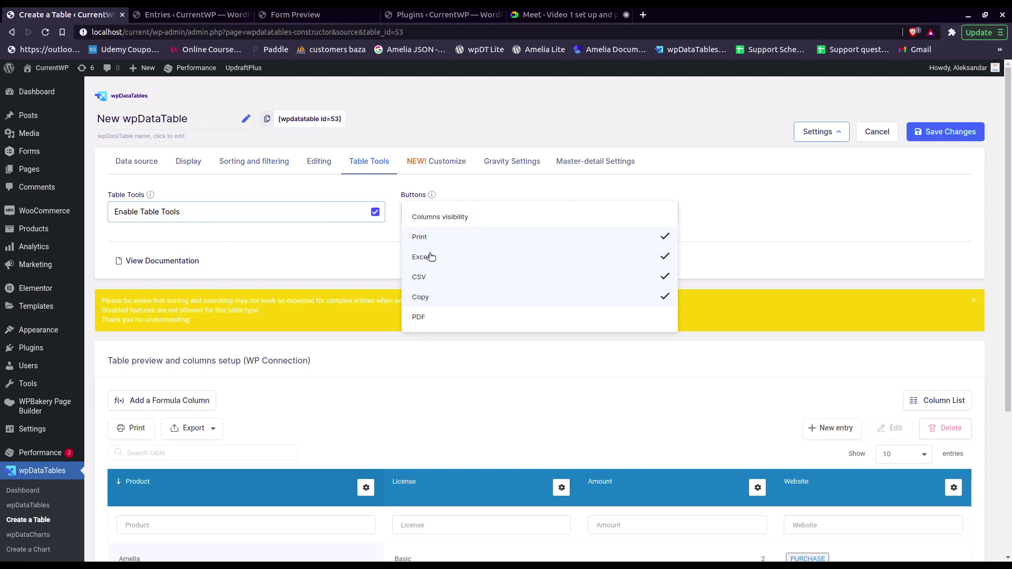
pyautogui.click(730, 255)
pyautogui.click(512, 167)
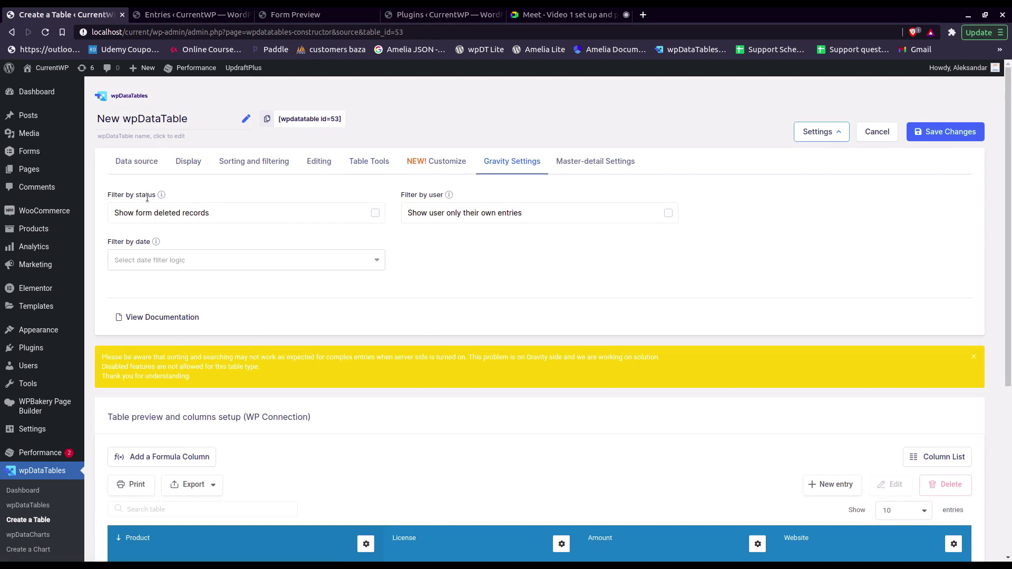
# Turn on 'Show form deleted records' and save the table configuration
pyautogui.click(149, 214)
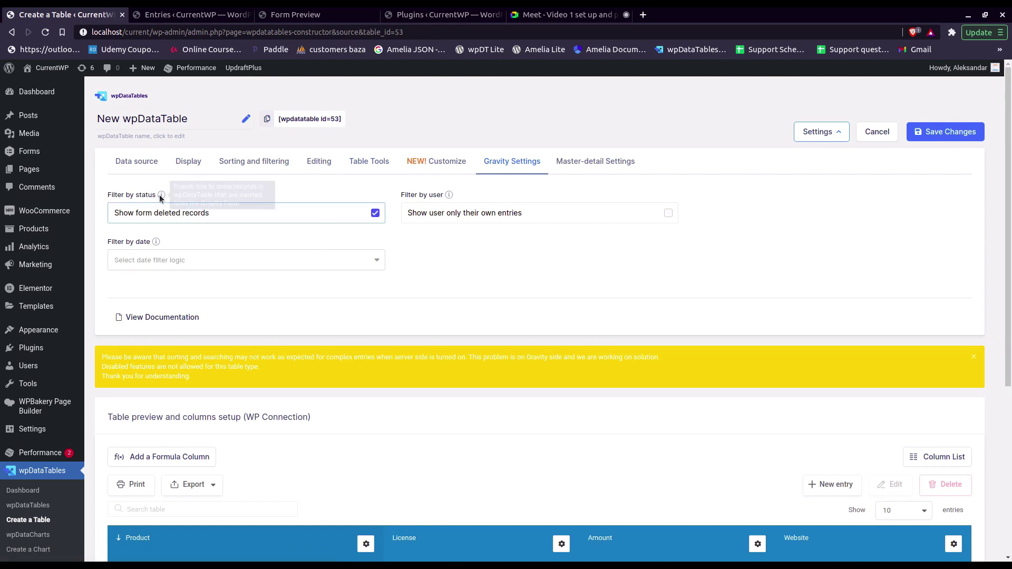
pyautogui.moveTo(160, 197)
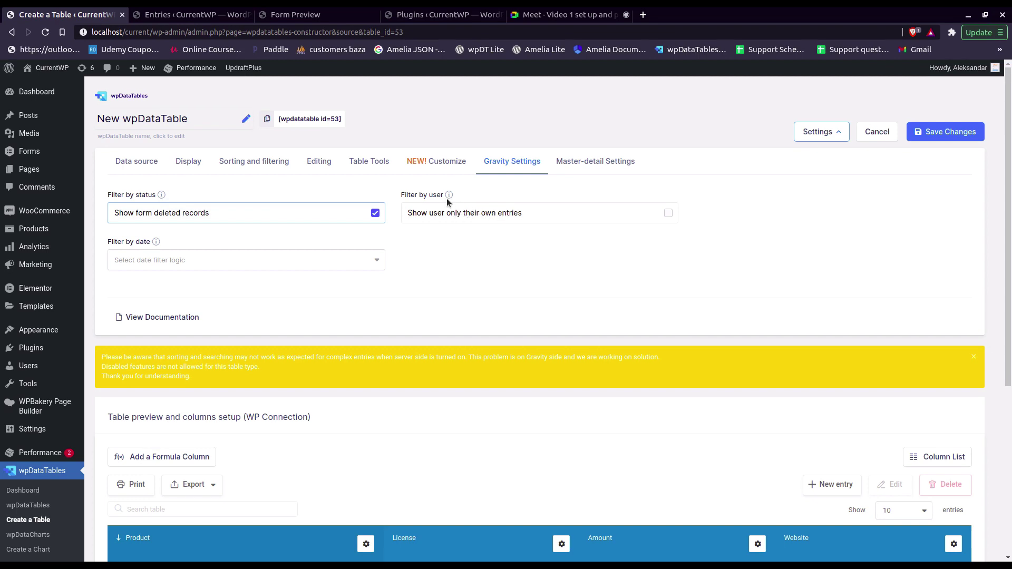
pyautogui.scroll(-2, 433, 215)
pyautogui.scroll(3, 369, 214)
pyautogui.click(153, 166)
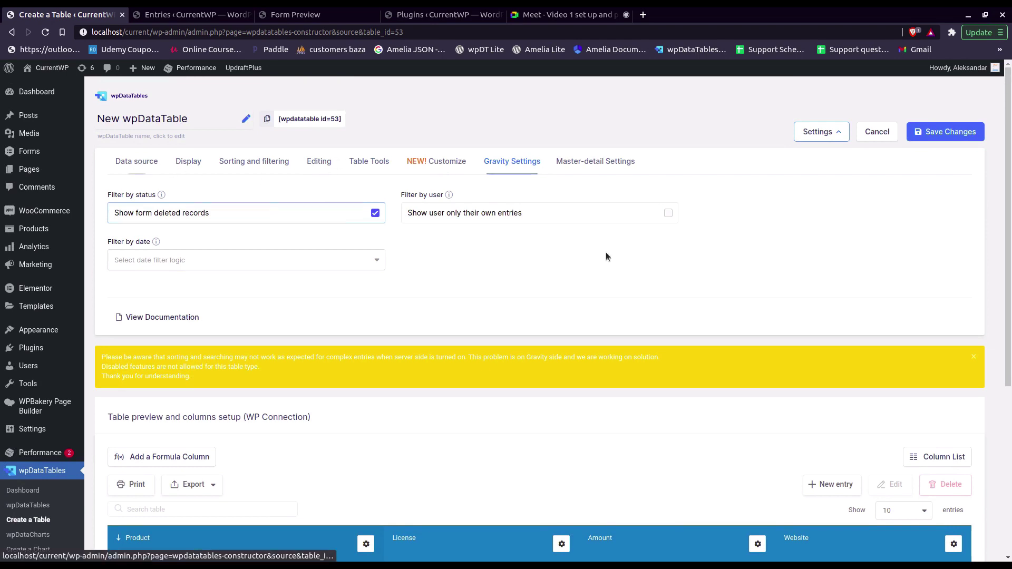
pyautogui.click(935, 131)
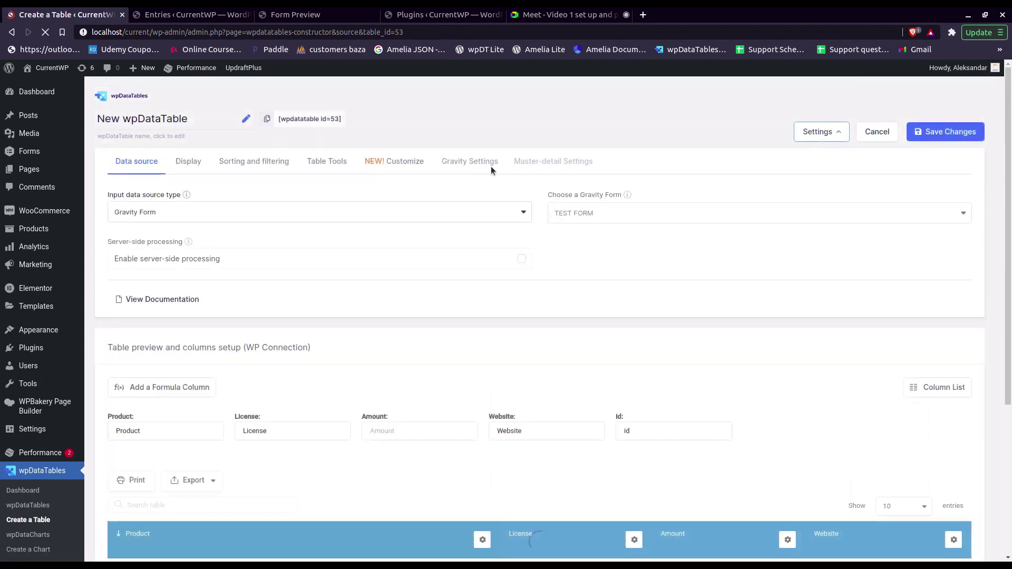
# Enable server-side processing in the data source settings and save the table
pyautogui.click(470, 162)
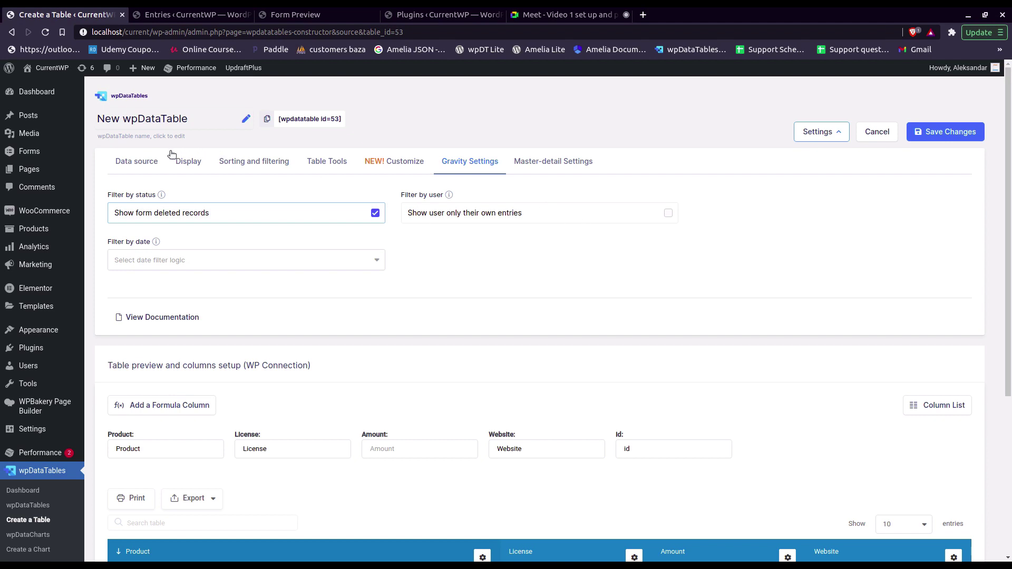
pyautogui.click(138, 164)
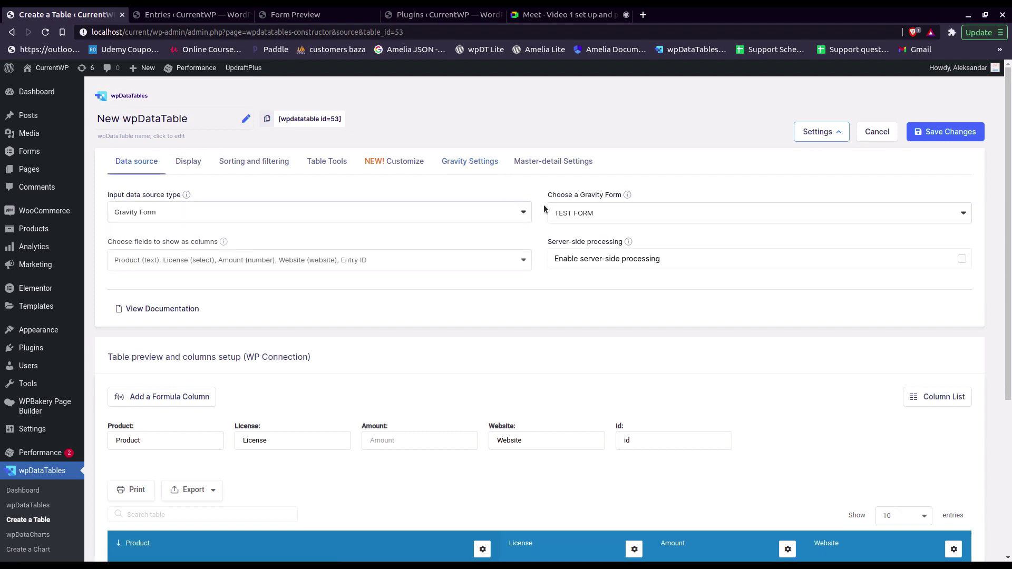
pyautogui.click(903, 258)
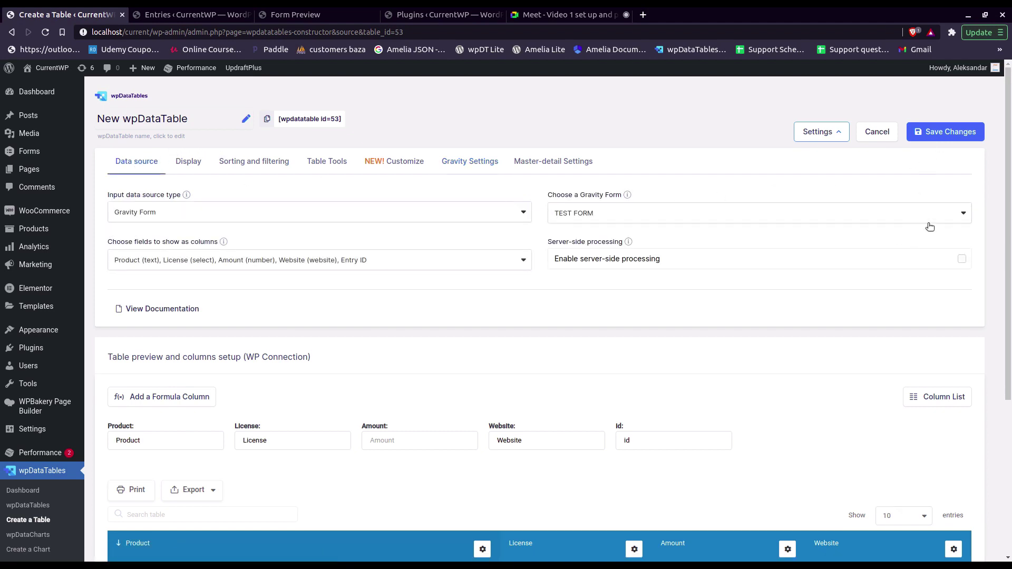
pyautogui.click(927, 131)
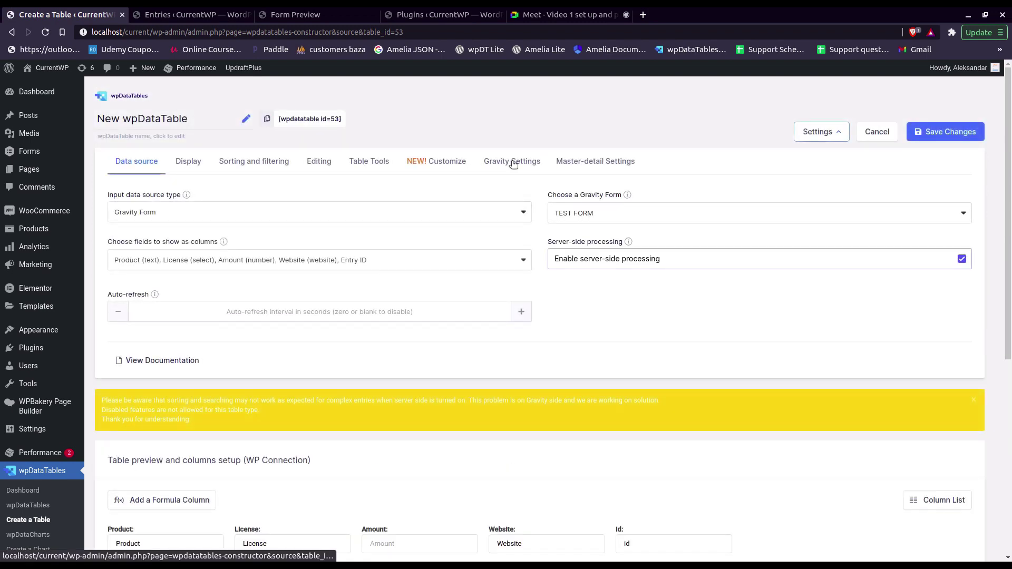
# Review the date filter and master-detail options unchanged, then return to the data source settings
pyautogui.click(501, 168)
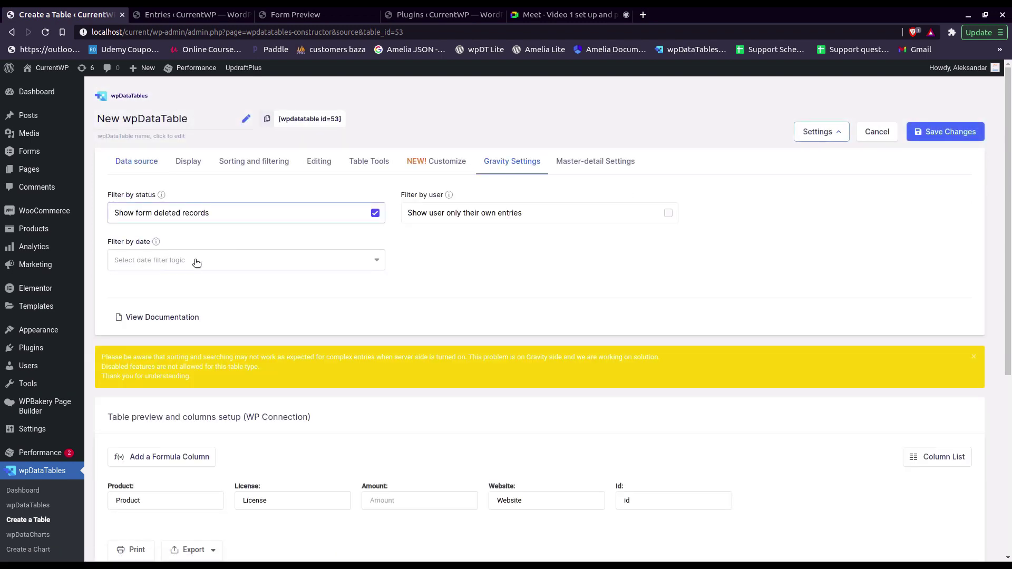
pyautogui.click(219, 265)
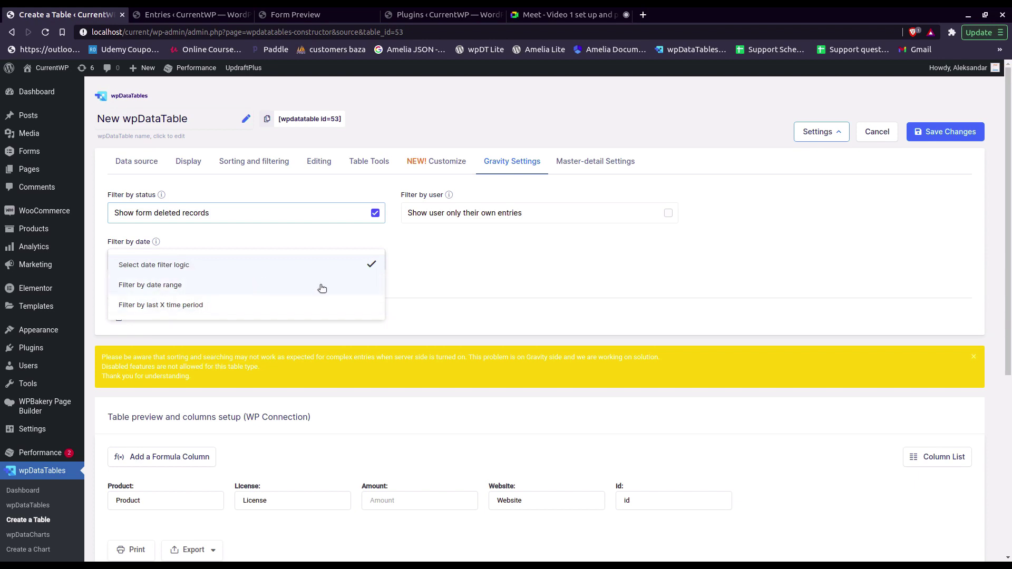
pyautogui.click(530, 273)
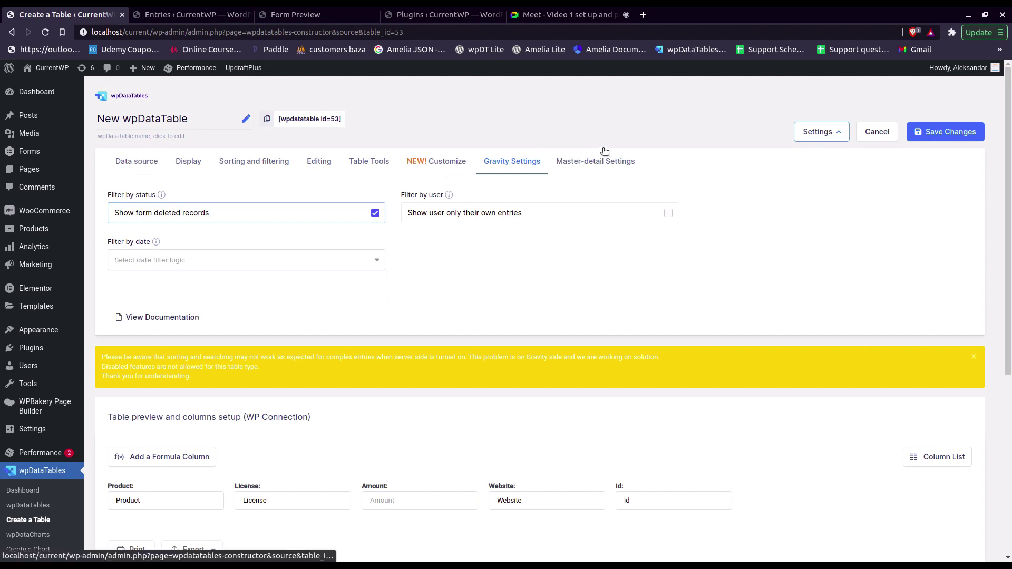
pyautogui.click(595, 164)
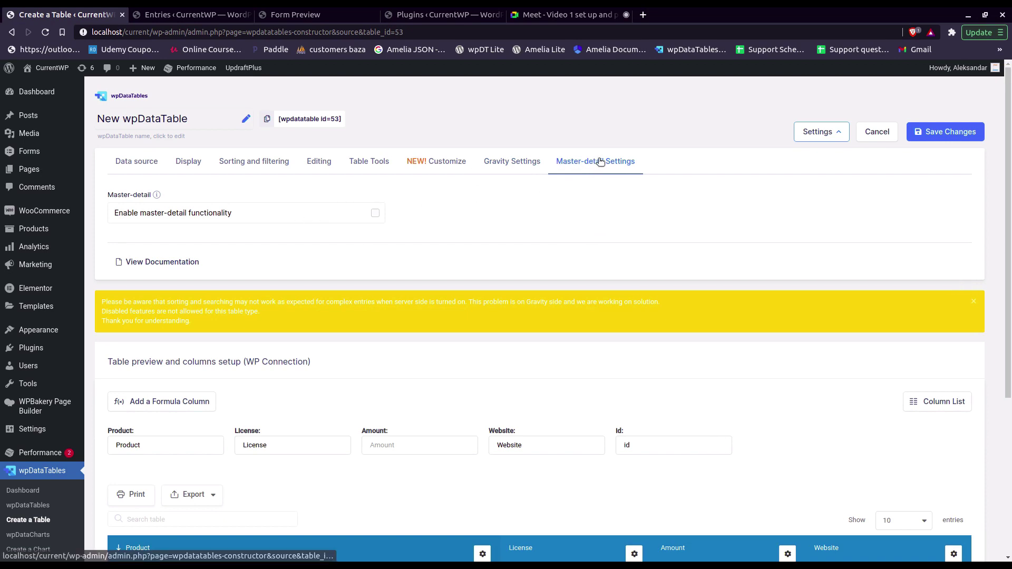
pyautogui.click(149, 163)
pyautogui.scroll(-5, 532, 283)
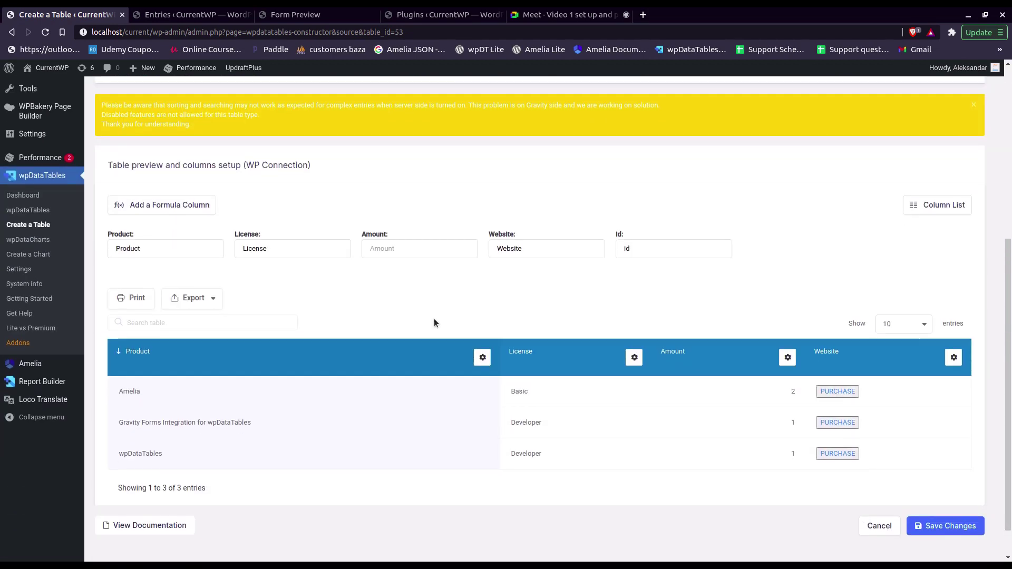
pyautogui.scroll(3, 434, 323)
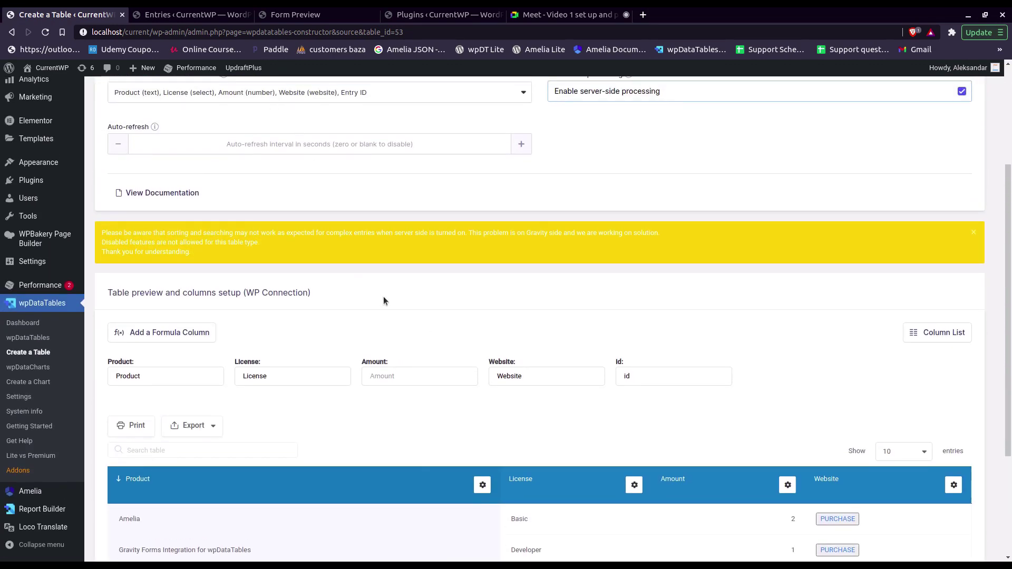
pyautogui.scroll(3, 383, 301)
pyautogui.scroll(-1, 371, 264)
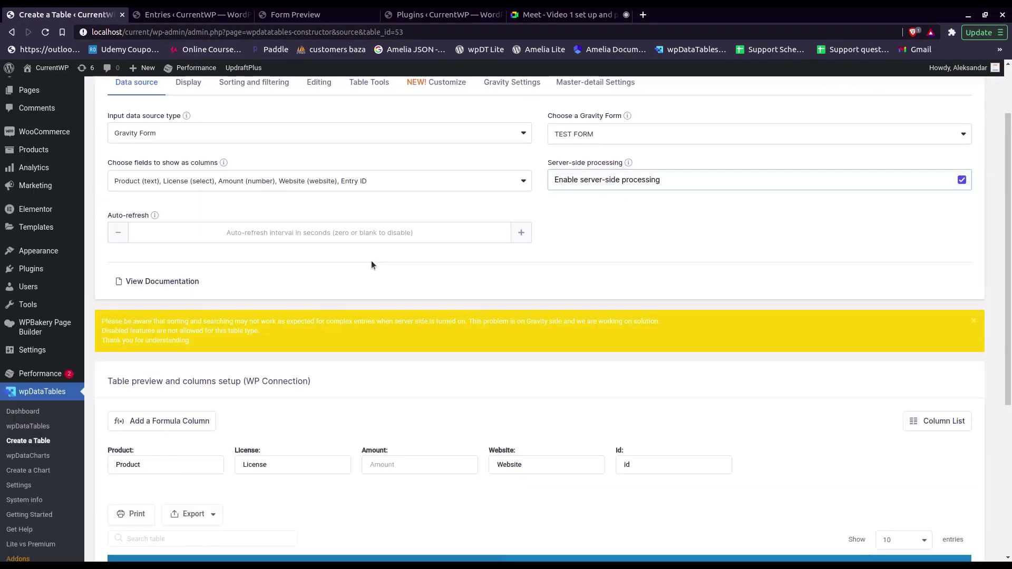
pyautogui.scroll(-6, 371, 264)
pyautogui.scroll(8, 362, 303)
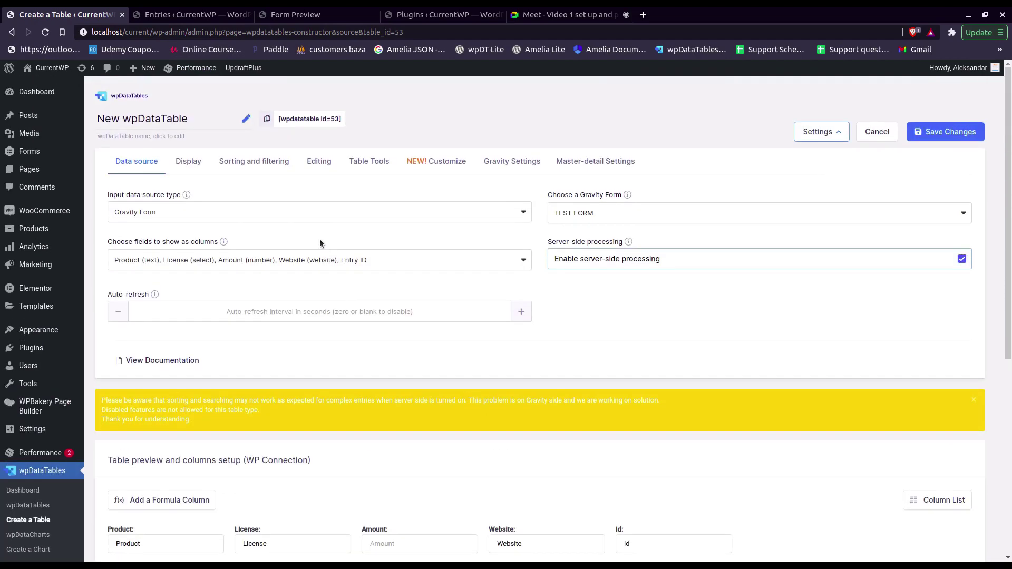
# Add a File upload field to the TEST FORM and save the form
pyautogui.click(179, 15)
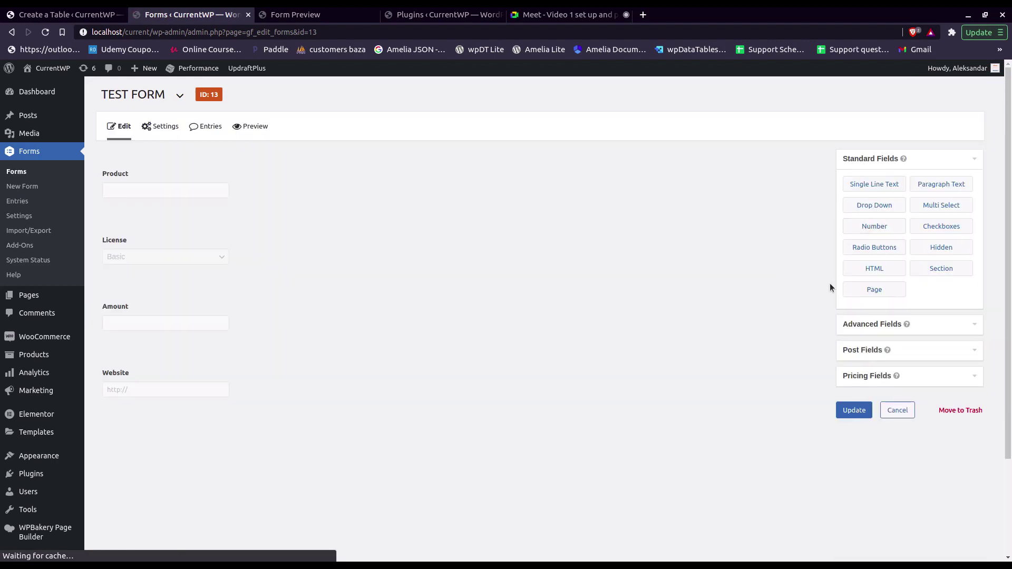
pyautogui.click(946, 329)
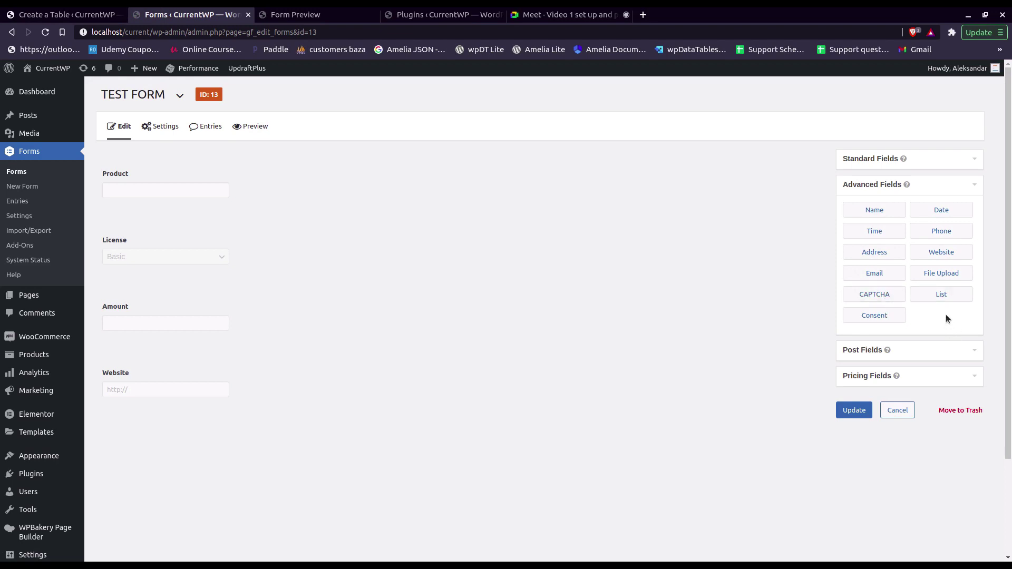
pyautogui.click(947, 274)
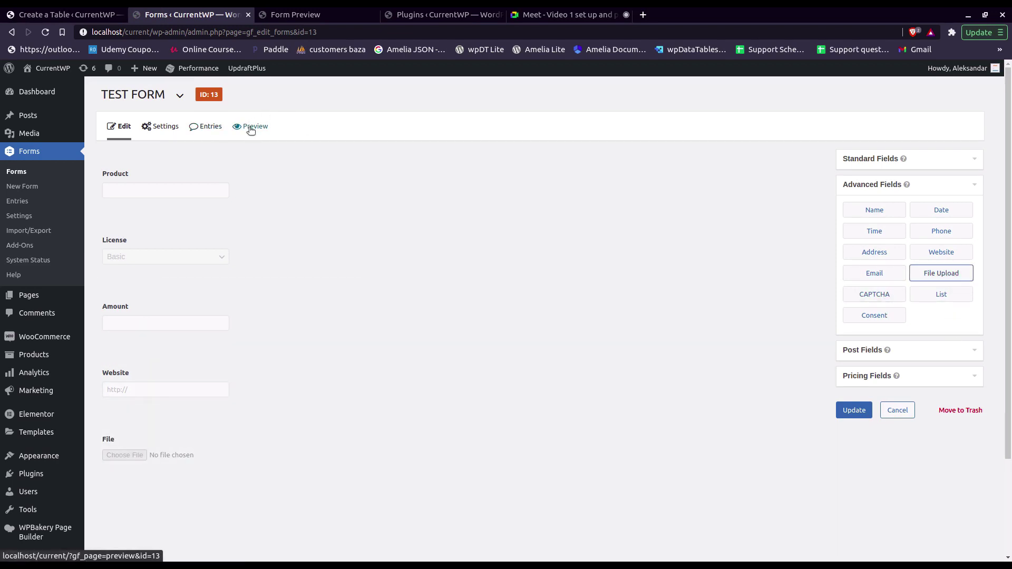
pyautogui.click(839, 408)
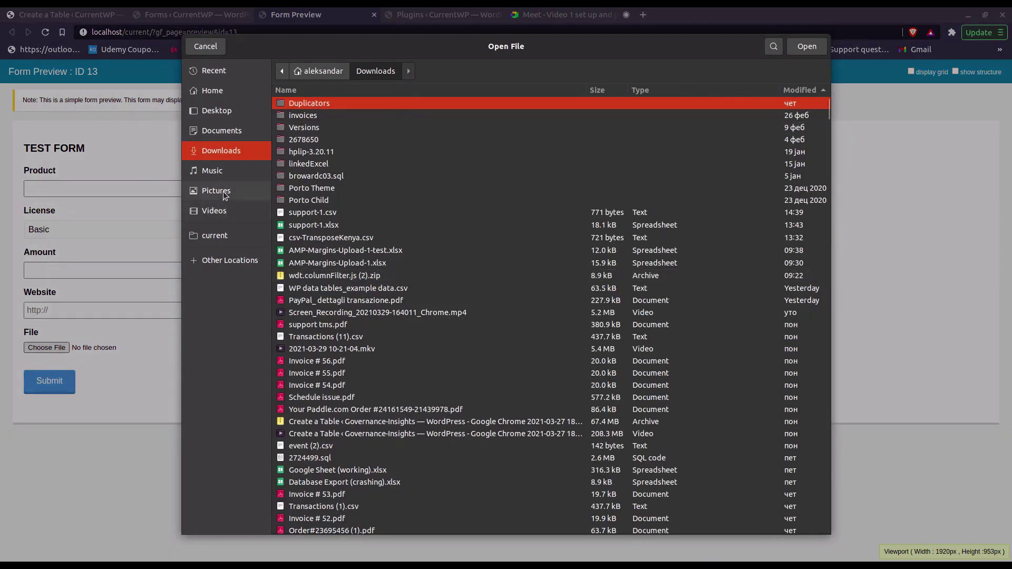
# Attach logo.png from the Pictures folder to the form's file field
pyautogui.click(217, 191)
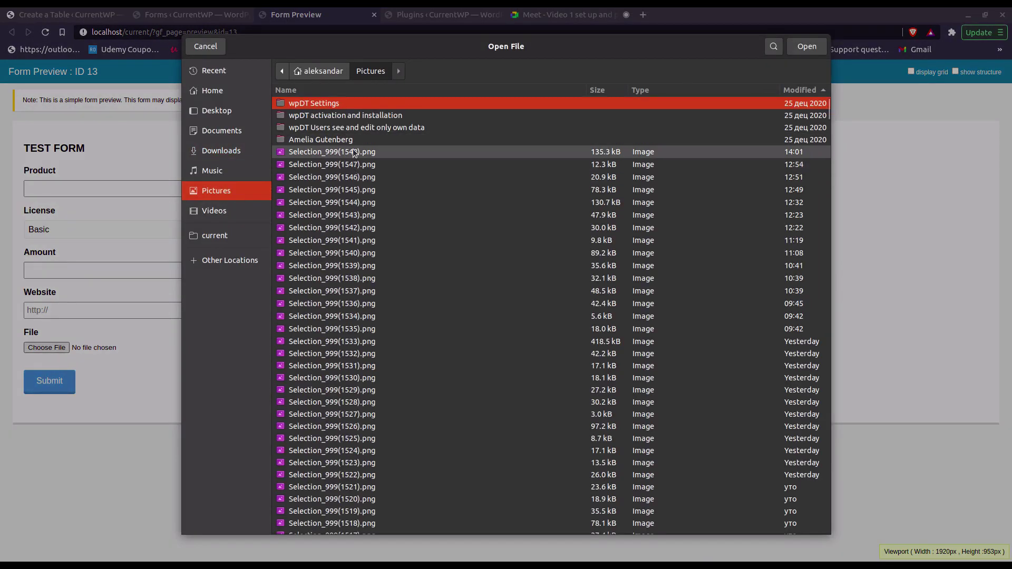
pyautogui.hotkey('ctrl', 'f')
pyautogui.write('logo')
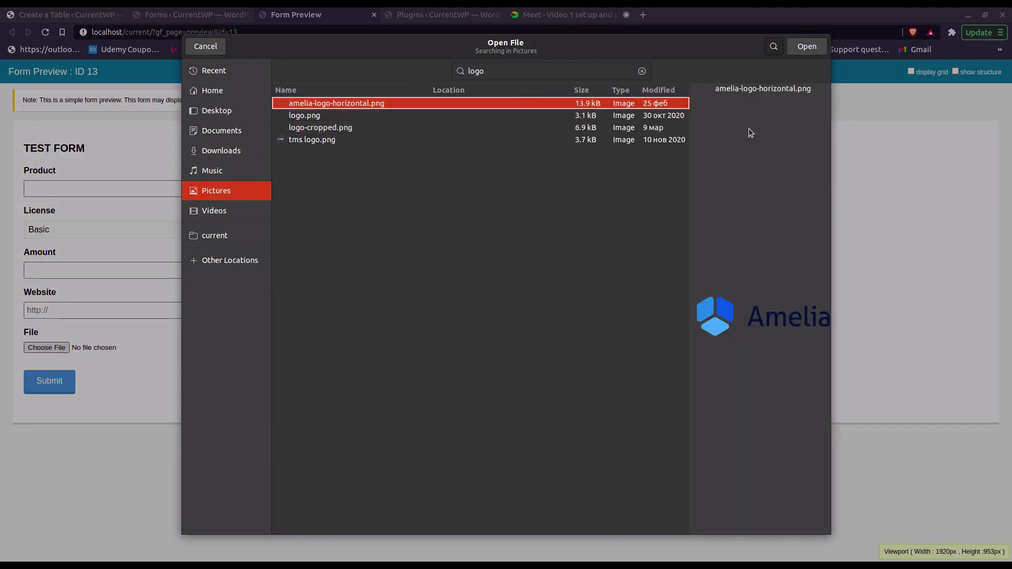
pyautogui.click(365, 113)
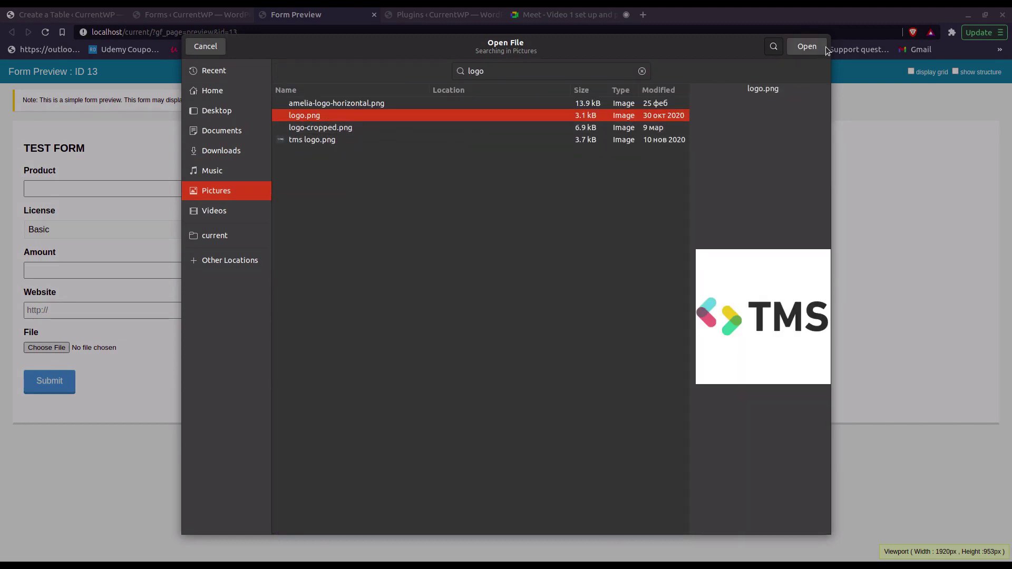
pyautogui.click(807, 46)
pyautogui.click(138, 190)
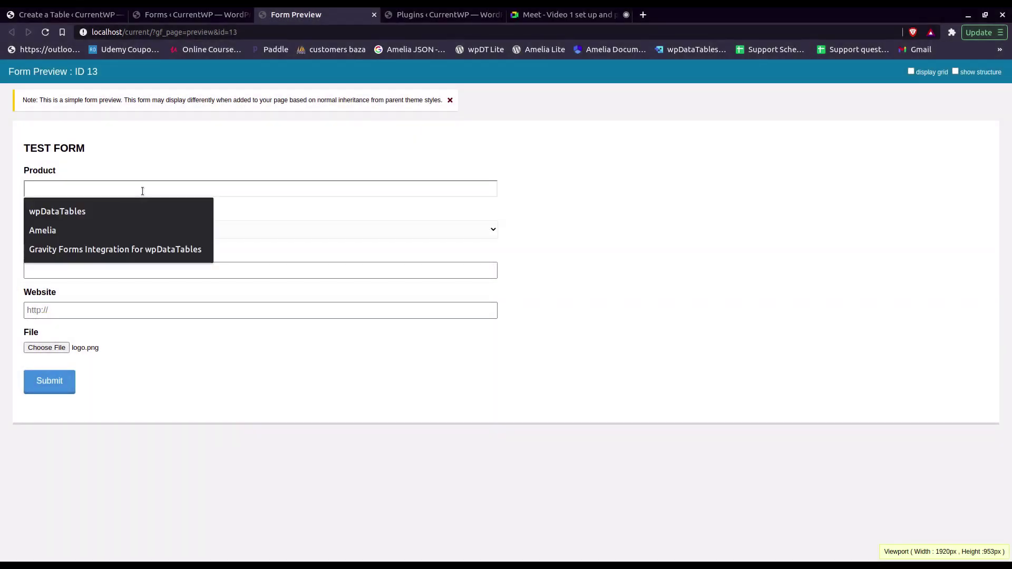
pyautogui.click(87, 212)
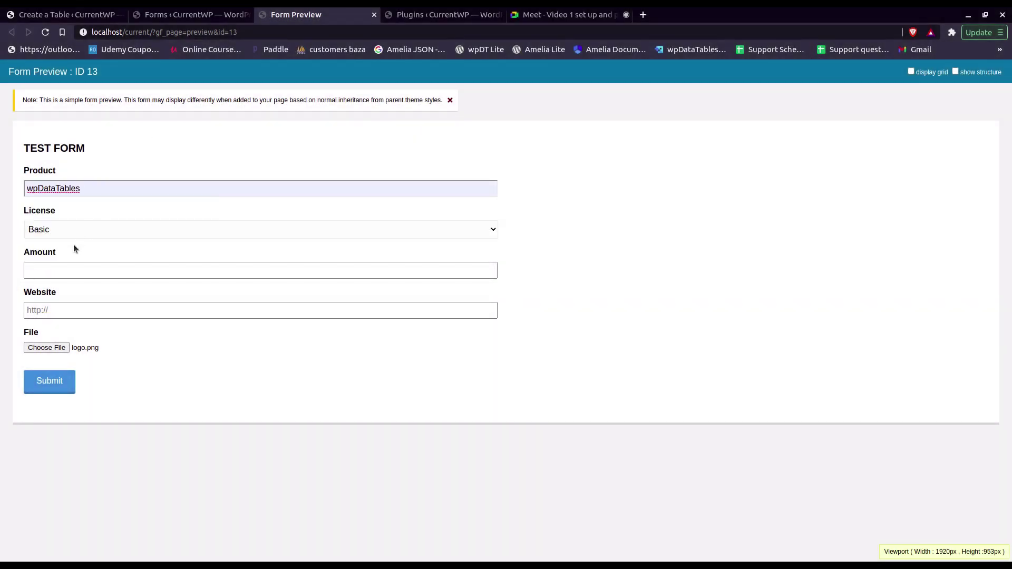
pyautogui.click(63, 270)
pyautogui.click(63, 313)
pyautogui.click(80, 310)
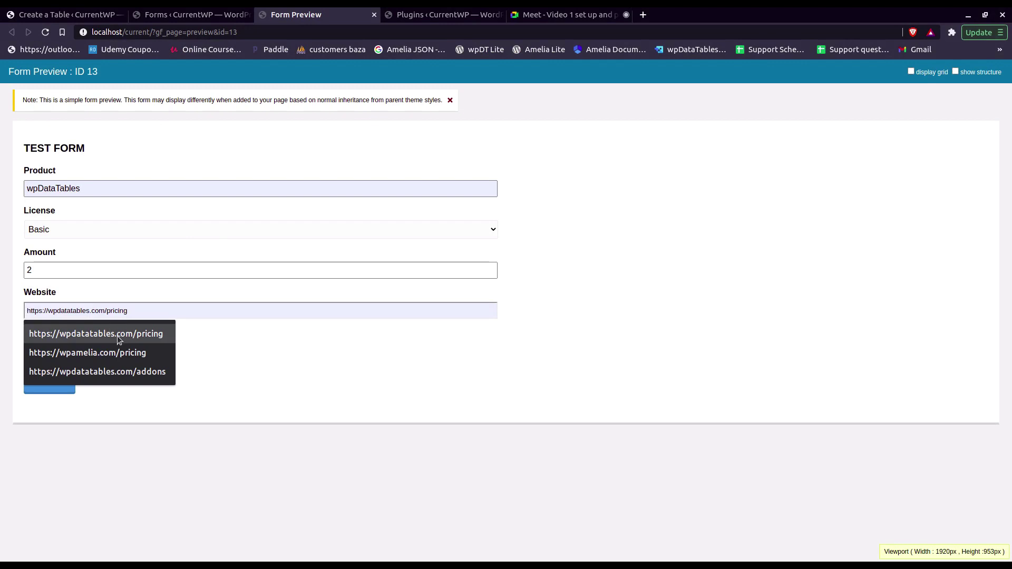
pyautogui.click(134, 333)
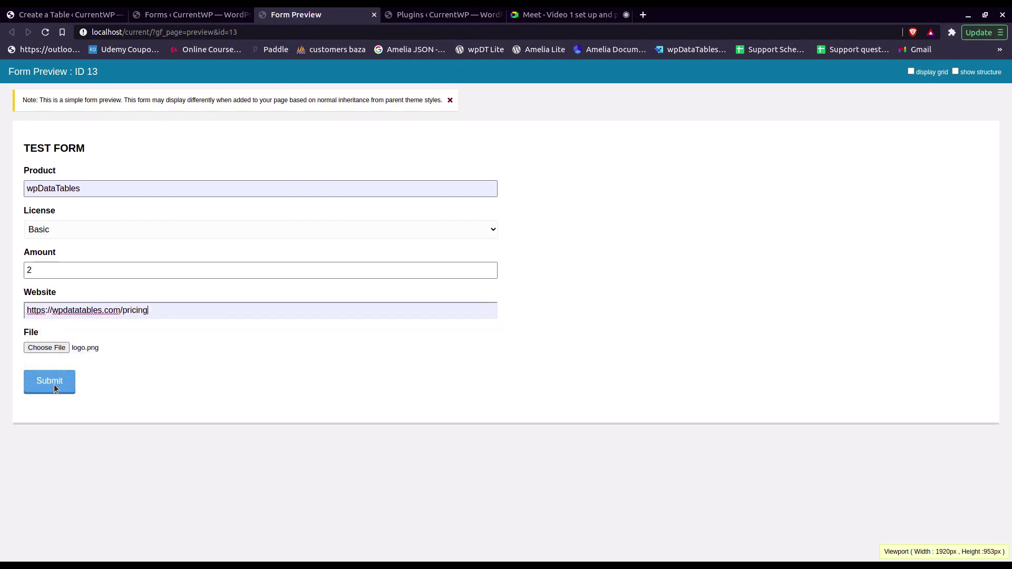
pyautogui.click(54, 382)
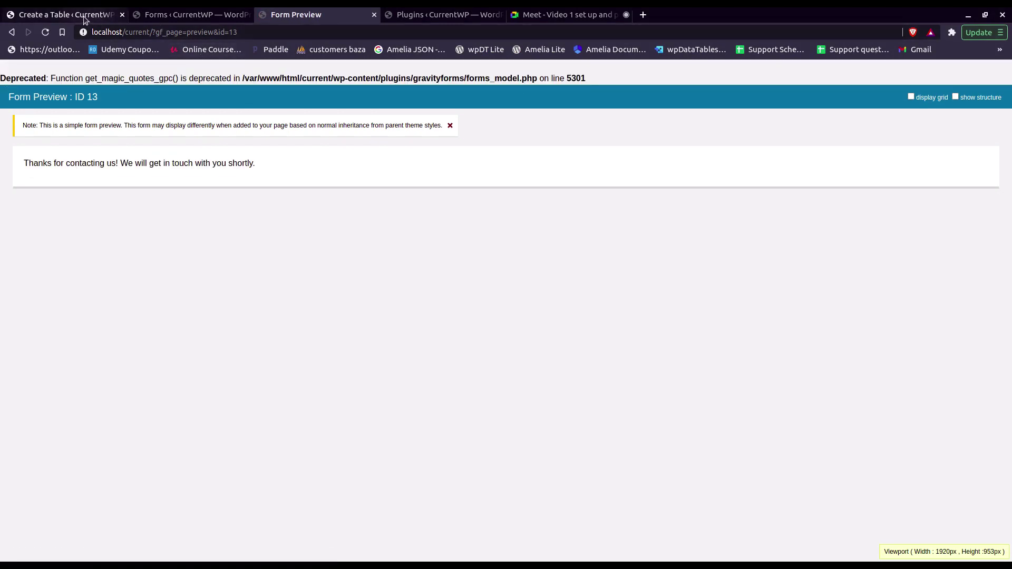
# Reload the table builder, include the File (fileupload) field as a column, and save the table
pyautogui.click(83, 15)
pyautogui.scroll(-2, 389, 348)
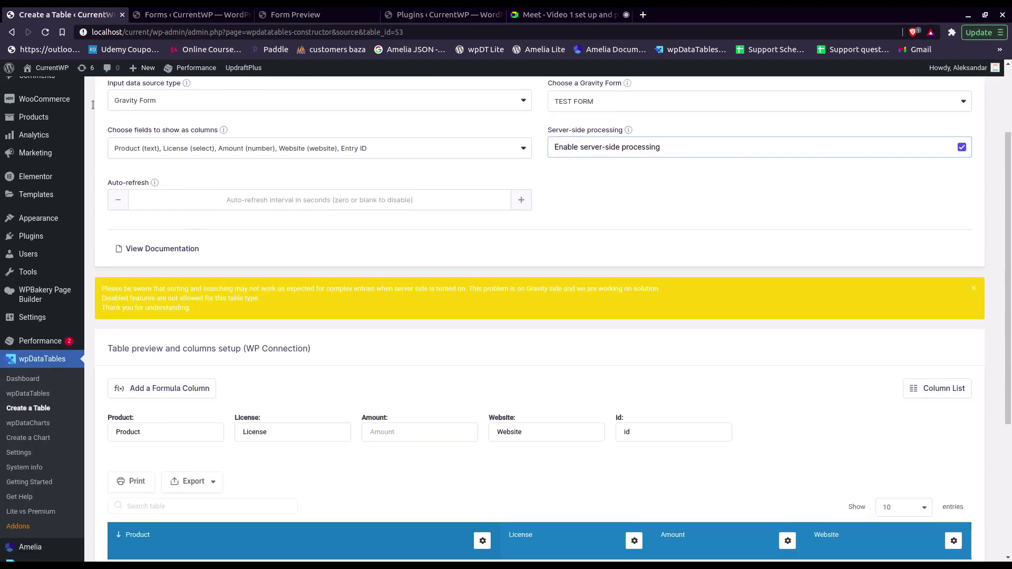
pyautogui.scroll(3, 436, 217)
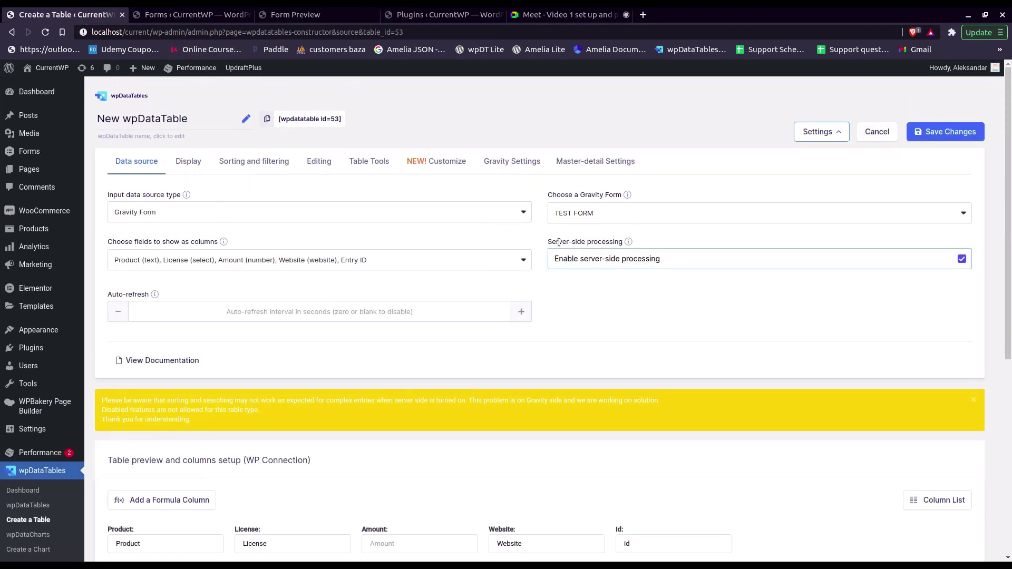
pyautogui.click(45, 32)
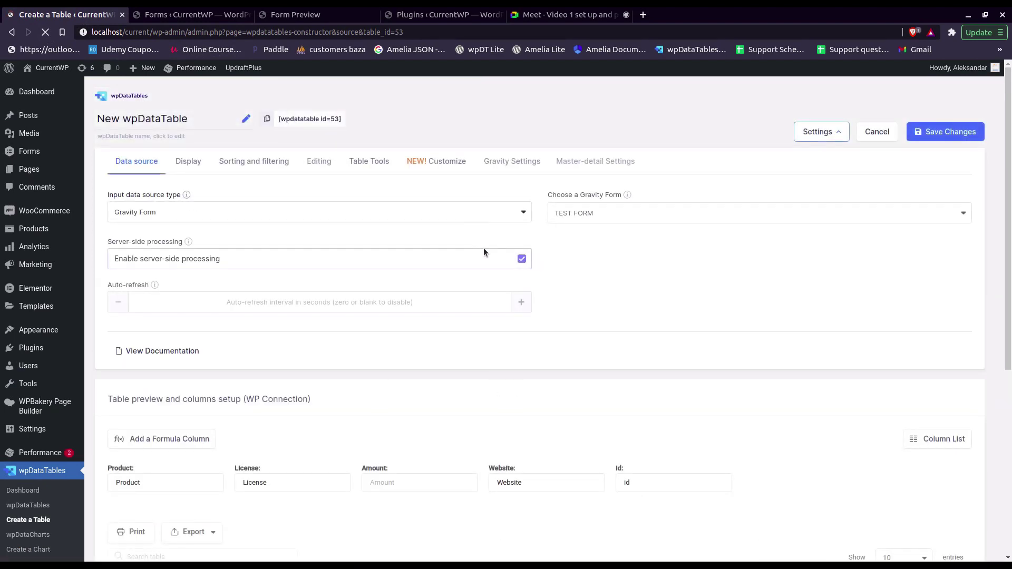
pyautogui.click(459, 264)
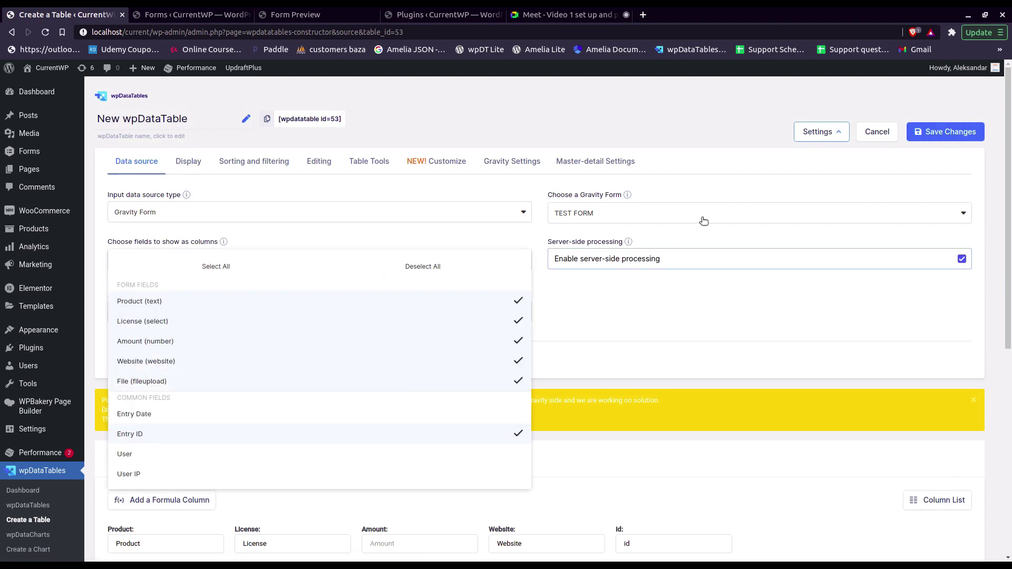
pyautogui.click(928, 132)
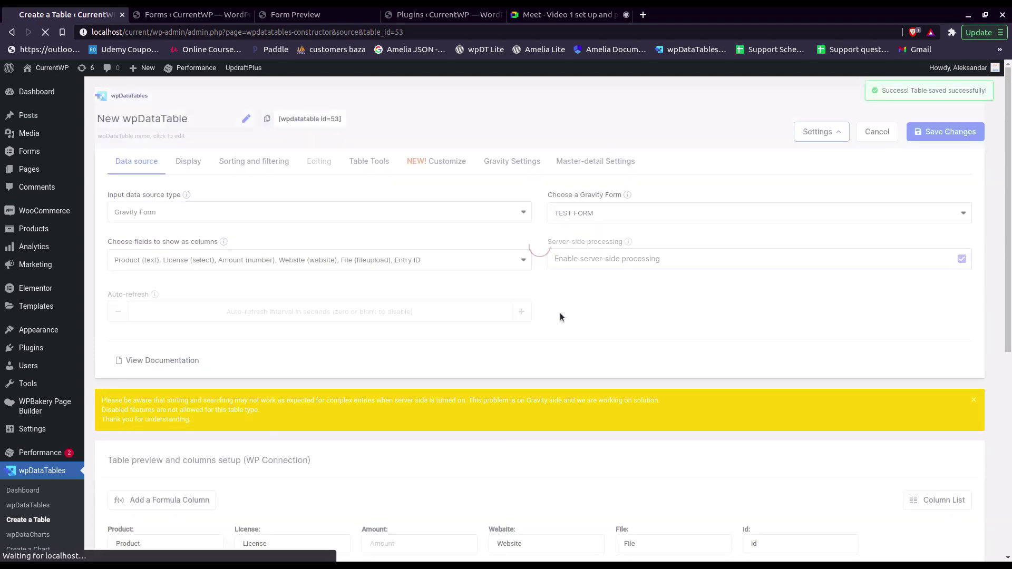
pyautogui.scroll(-3, 574, 303)
pyautogui.scroll(-3, 586, 299)
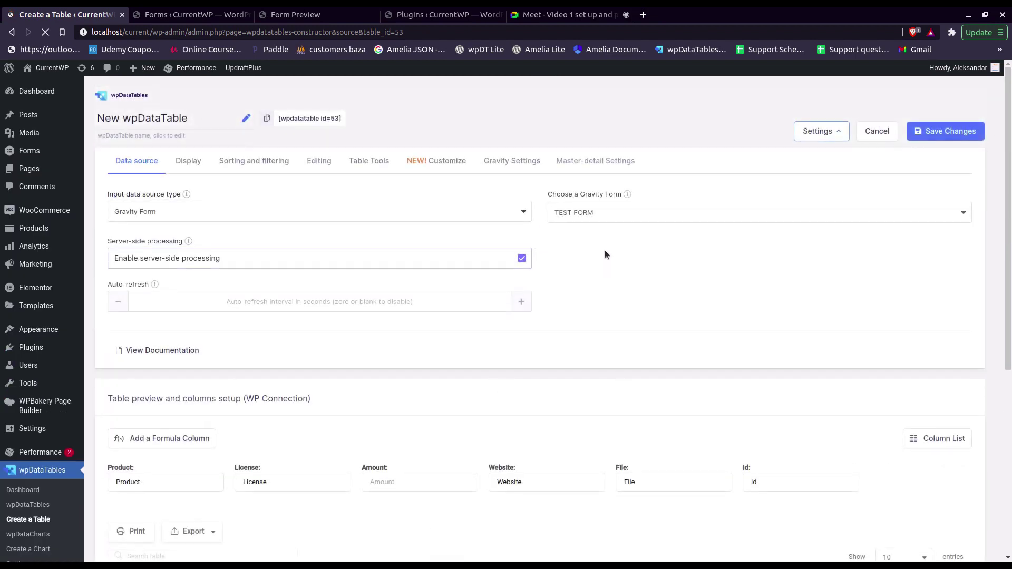
pyautogui.scroll(-2, 605, 253)
pyautogui.scroll(-4, 605, 260)
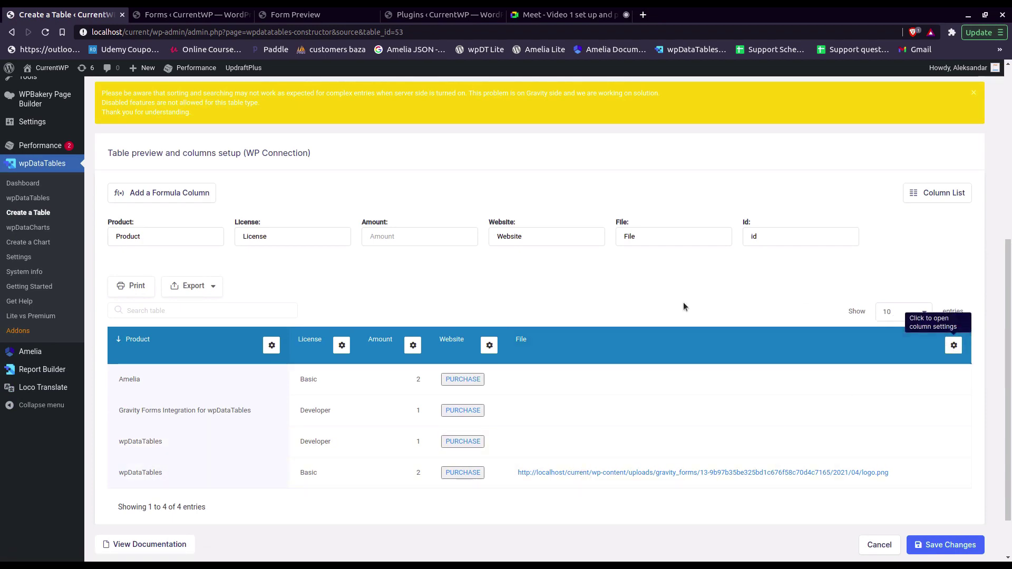
# Change the File column's type to Image in its data settings and save
pyautogui.click(953, 345)
pyautogui.click(468, 131)
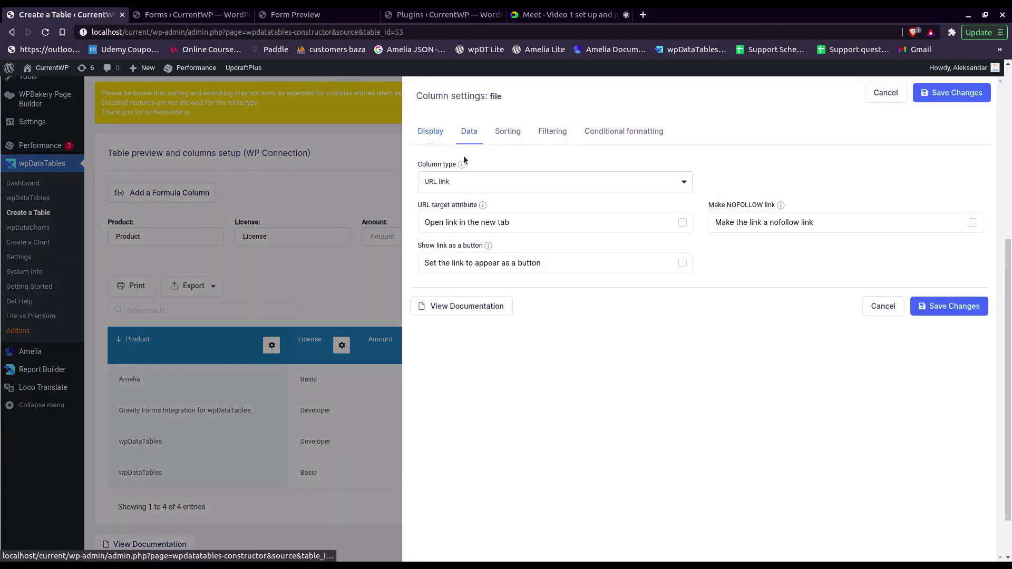
pyautogui.click(484, 184)
pyautogui.click(471, 349)
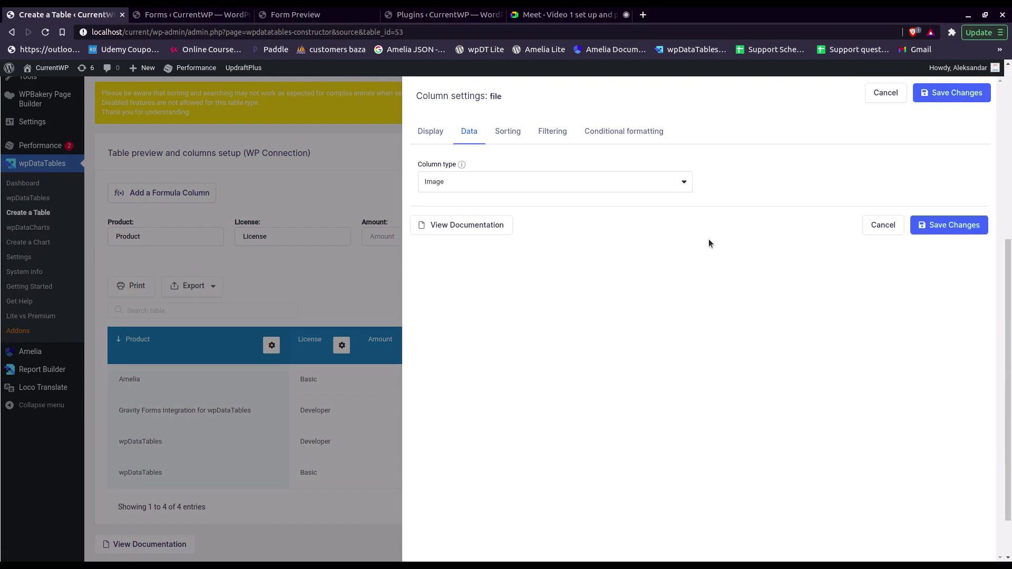
pyautogui.click(914, 224)
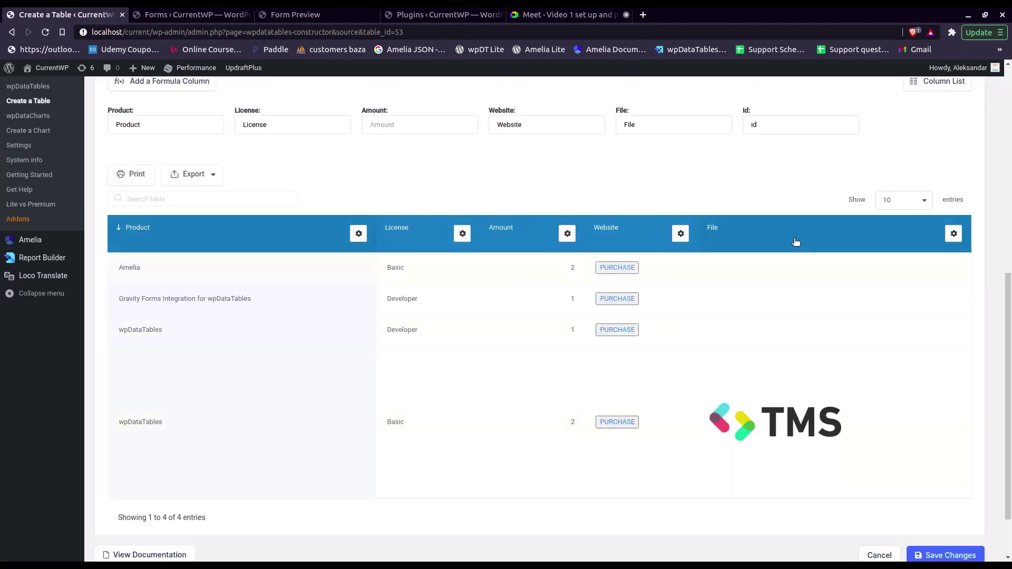
pyautogui.scroll(3, 502, 269)
pyautogui.scroll(-2, 513, 313)
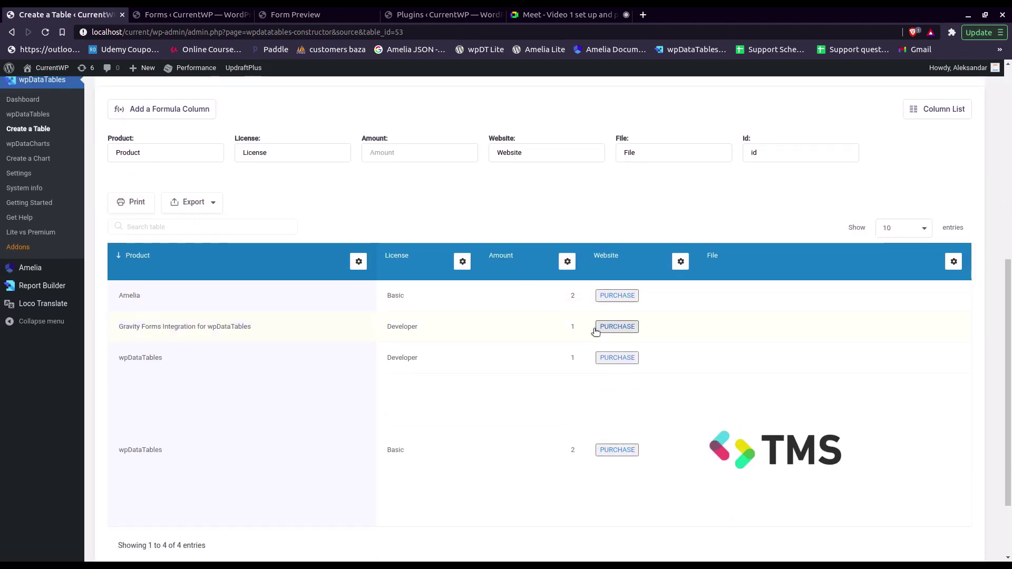
pyautogui.scroll(-1, 451, 389)
pyautogui.scroll(5, 375, 280)
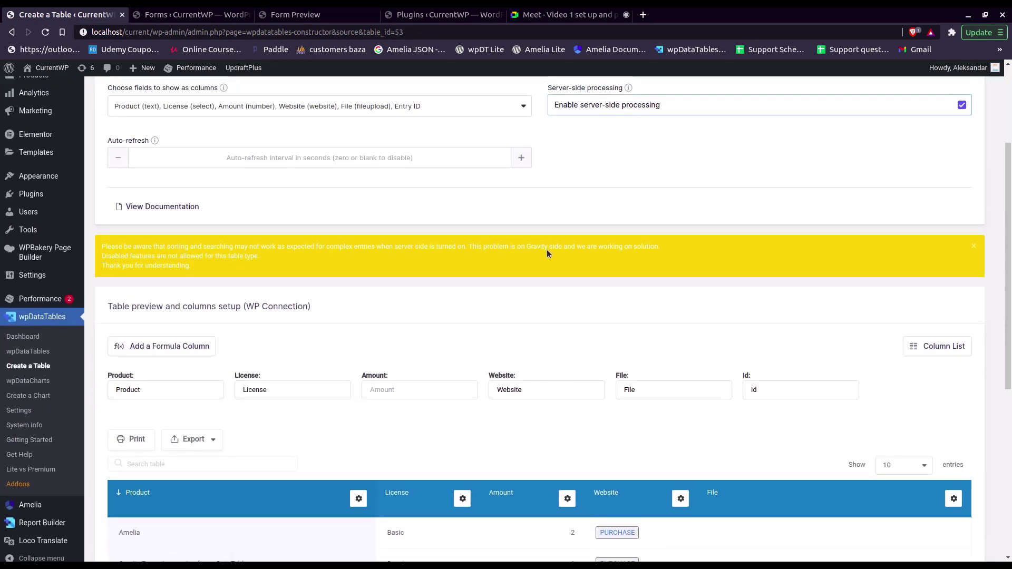
# Tick 'Allow front-end editing' in the Editing settings and save the table
pyautogui.scroll(2, 547, 253)
pyautogui.click(318, 108)
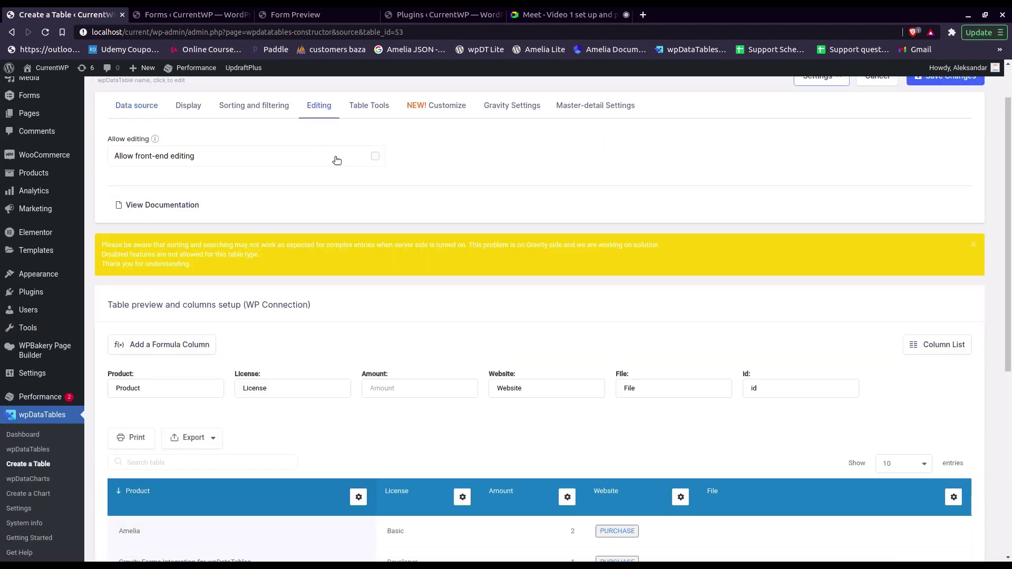
pyautogui.click(375, 156)
pyautogui.scroll(1, 916, 117)
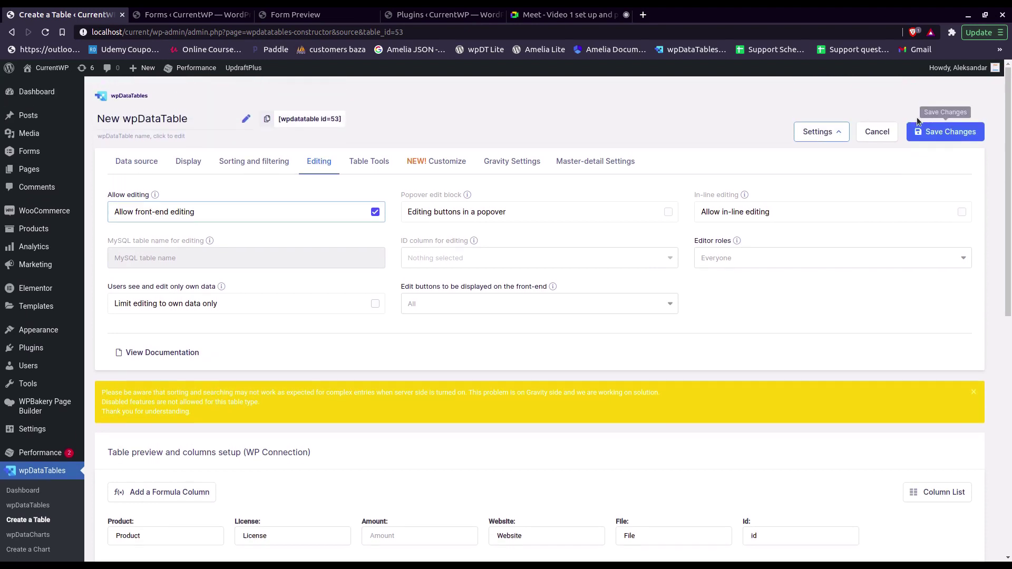
pyautogui.click(925, 135)
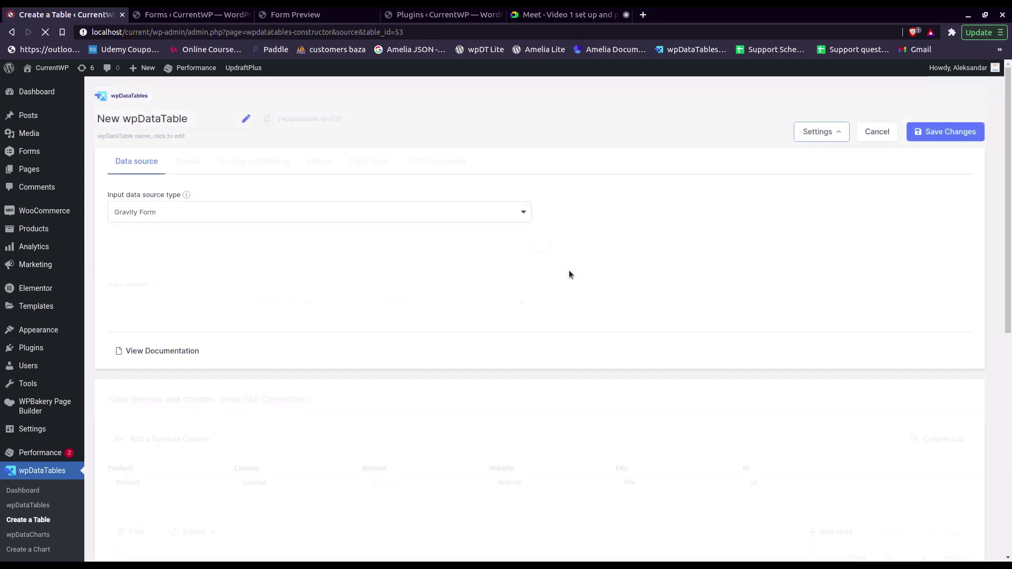
# Resubmit the wpDataTables Basic entry unchanged through the Edit entry dialog and close the notice
pyautogui.scroll(-6, 662, 284)
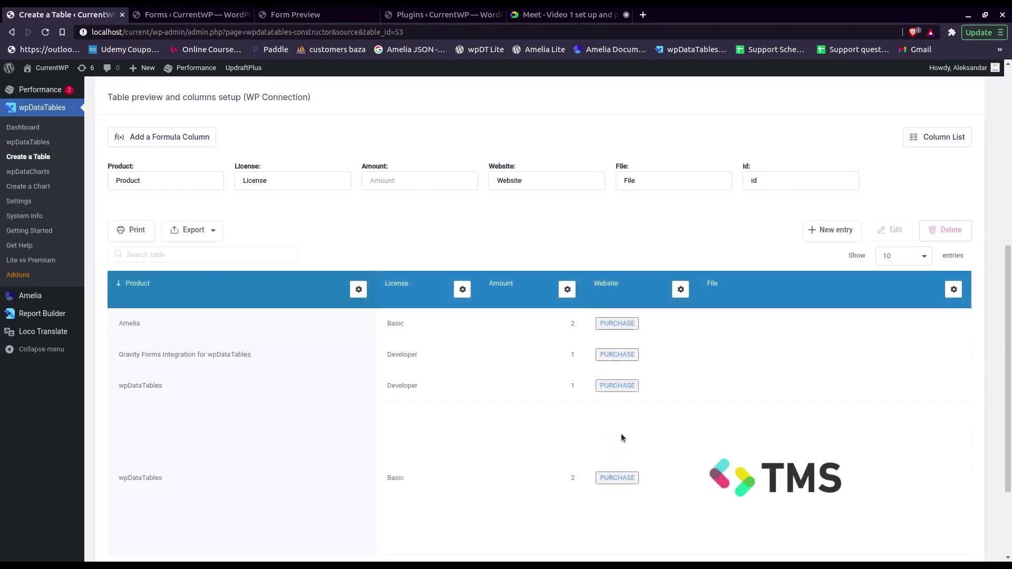
pyautogui.click(890, 230)
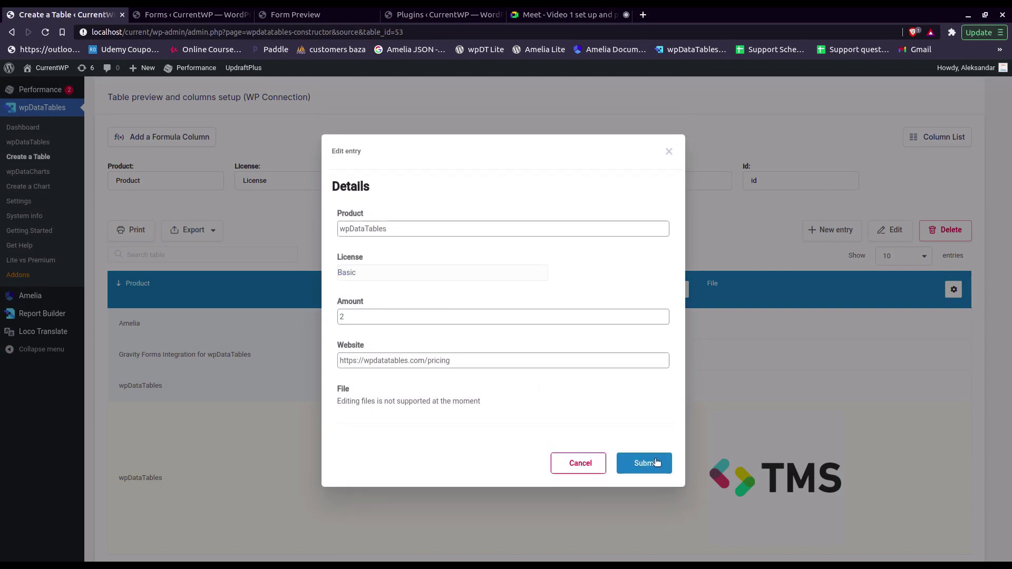
pyautogui.click(654, 463)
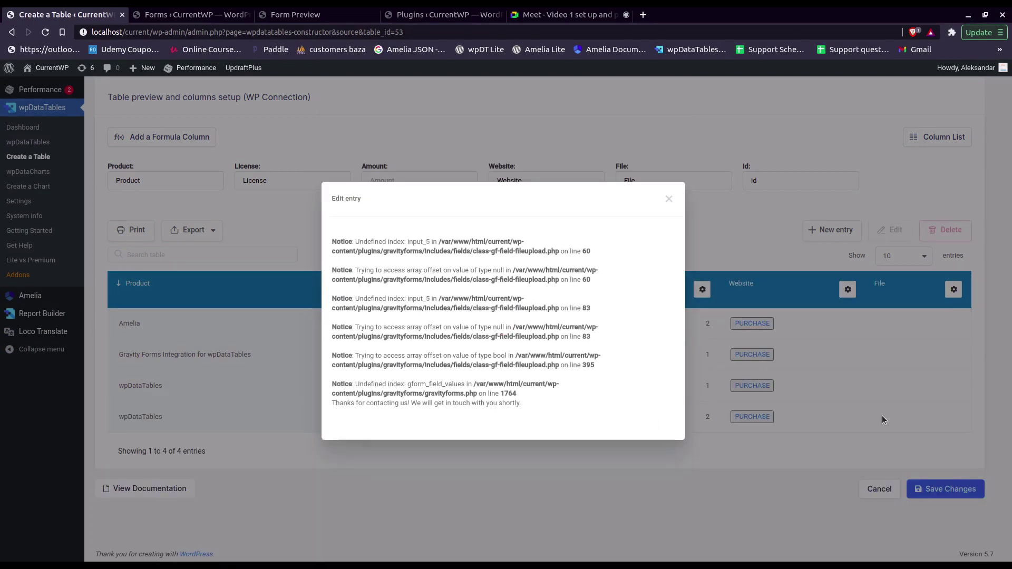
pyautogui.click(669, 198)
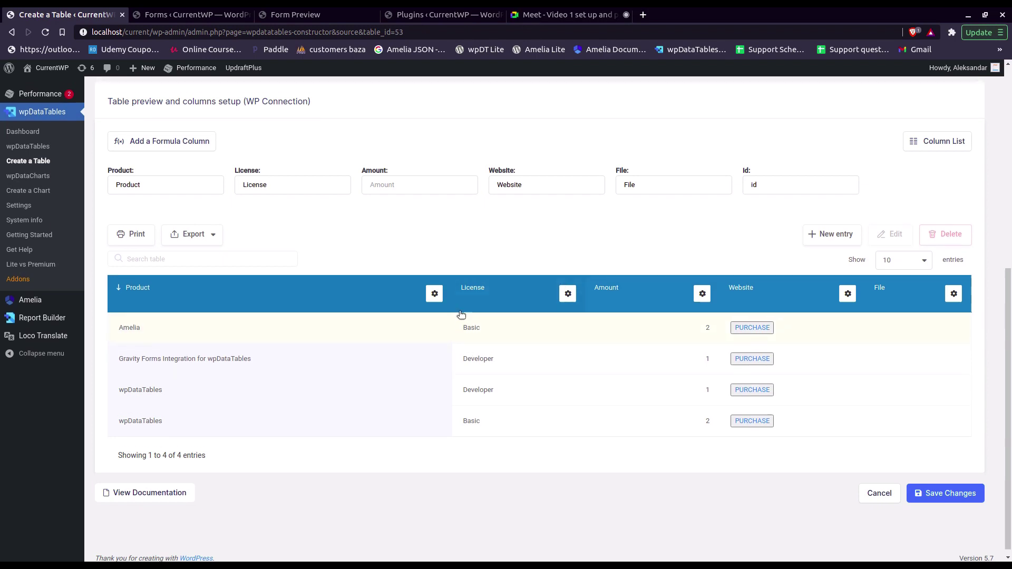
pyautogui.scroll(1, 464, 316)
pyautogui.scroll(6, 475, 278)
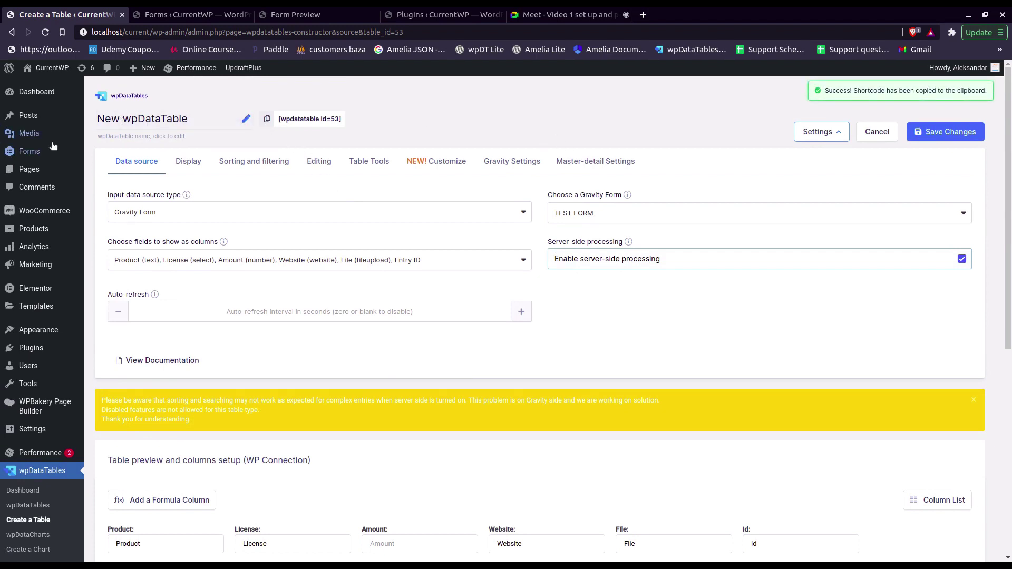
# Title a new page Gravity Forms, paste [wpdatatable id=53] into its body, and publish it
pyautogui.moveTo(33, 171)
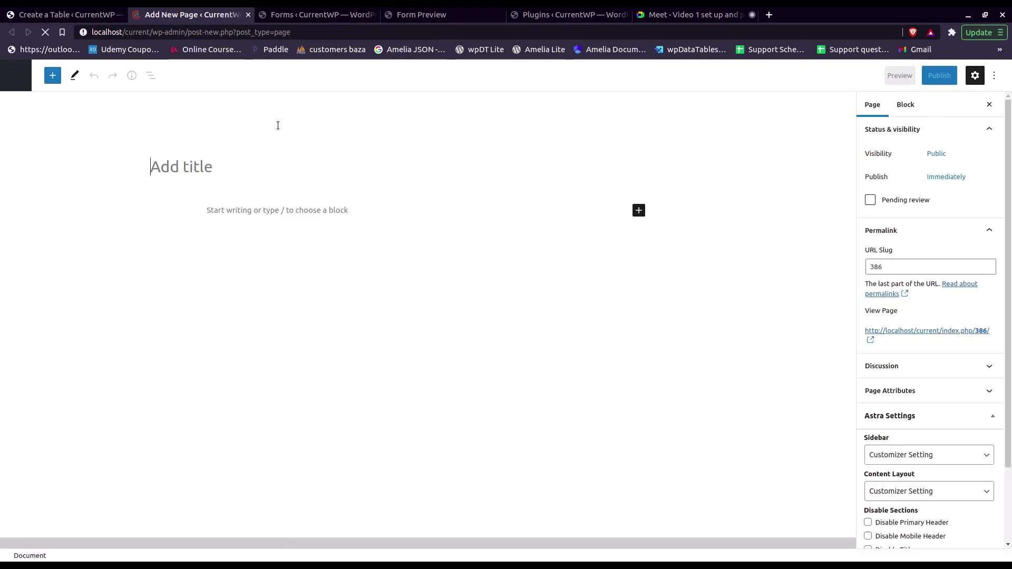
pyautogui.write('Gravity Forms')
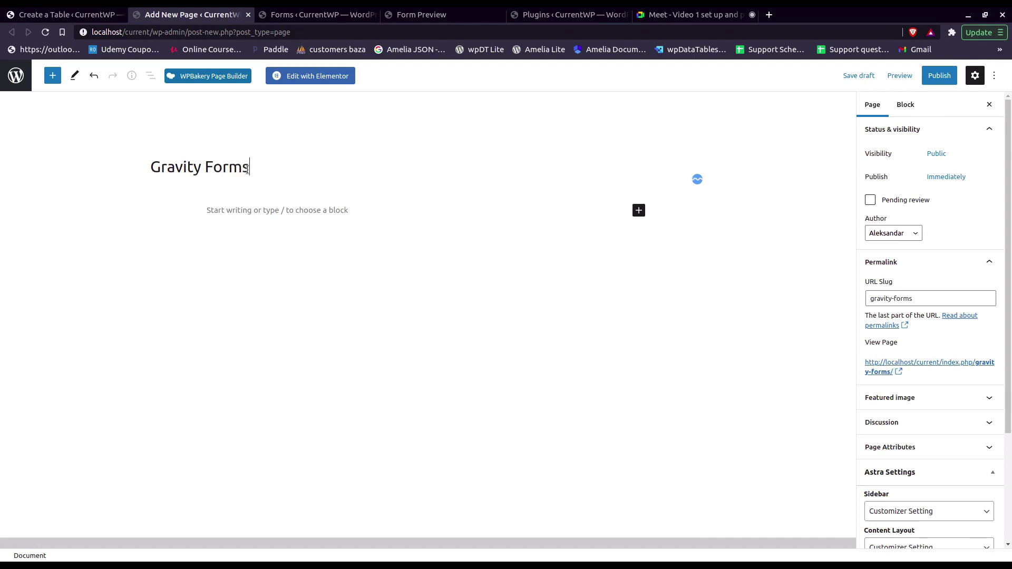
pyautogui.click(255, 209)
pyautogui.write('[wpdatatable id=53]')
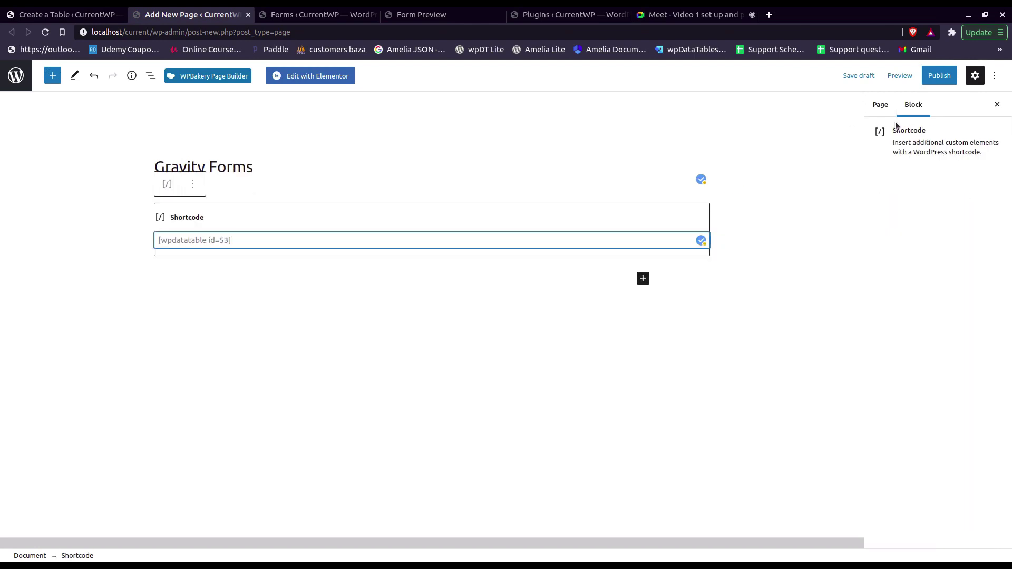
pyautogui.click(940, 81)
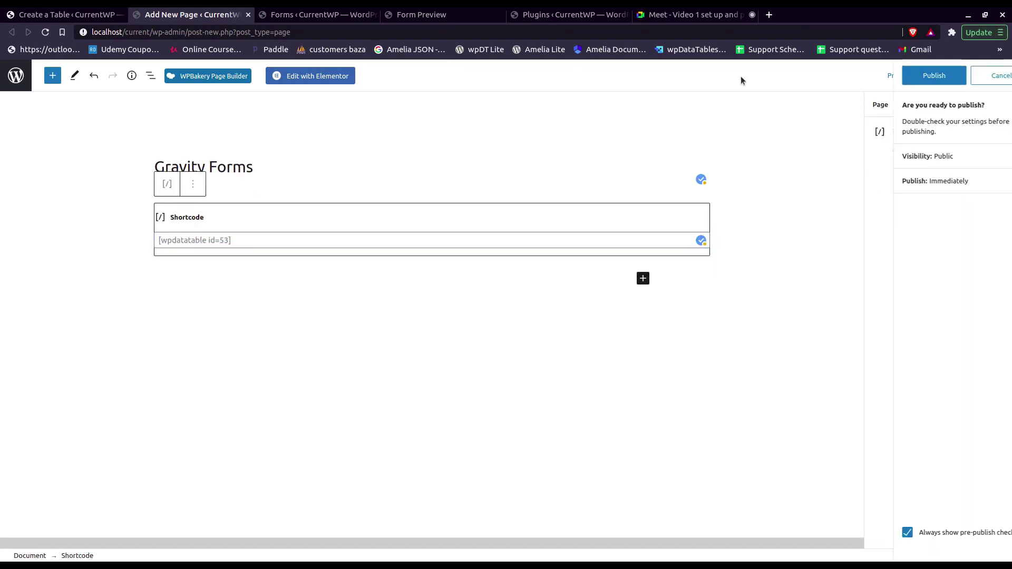
pyautogui.click(919, 75)
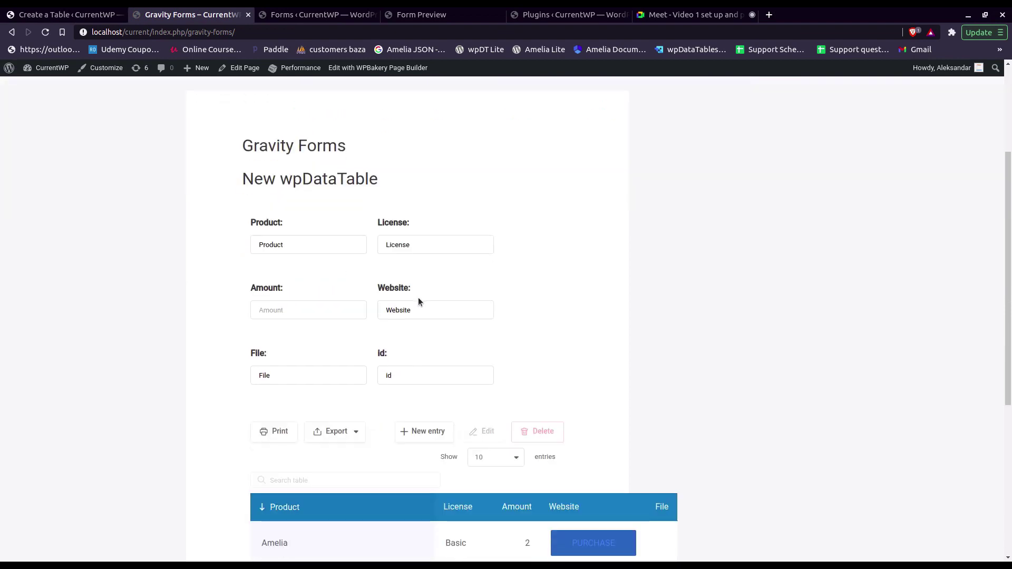
pyautogui.scroll(-5, 427, 297)
pyautogui.scroll(5, 467, 251)
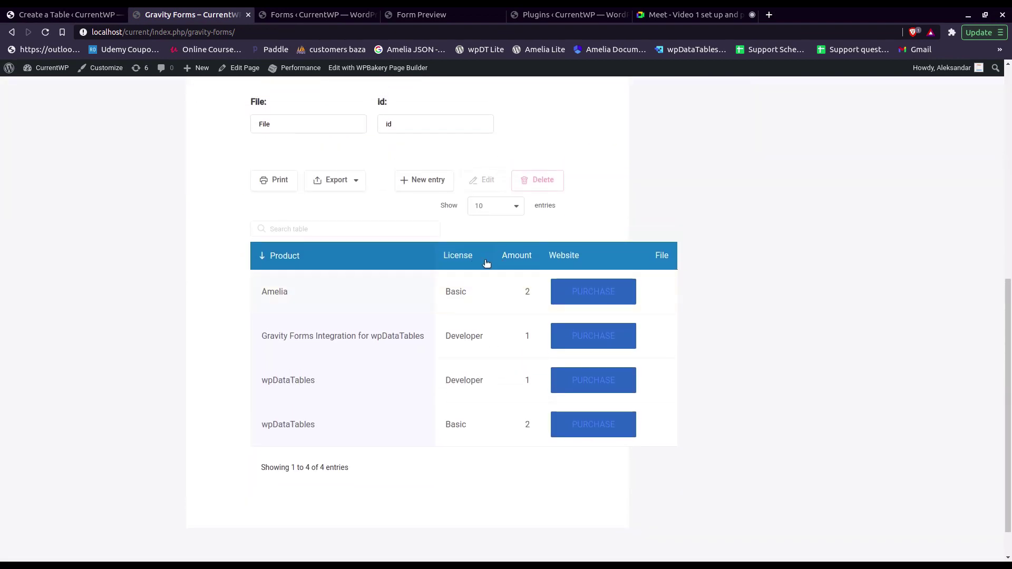
pyautogui.scroll(10, 400, 240)
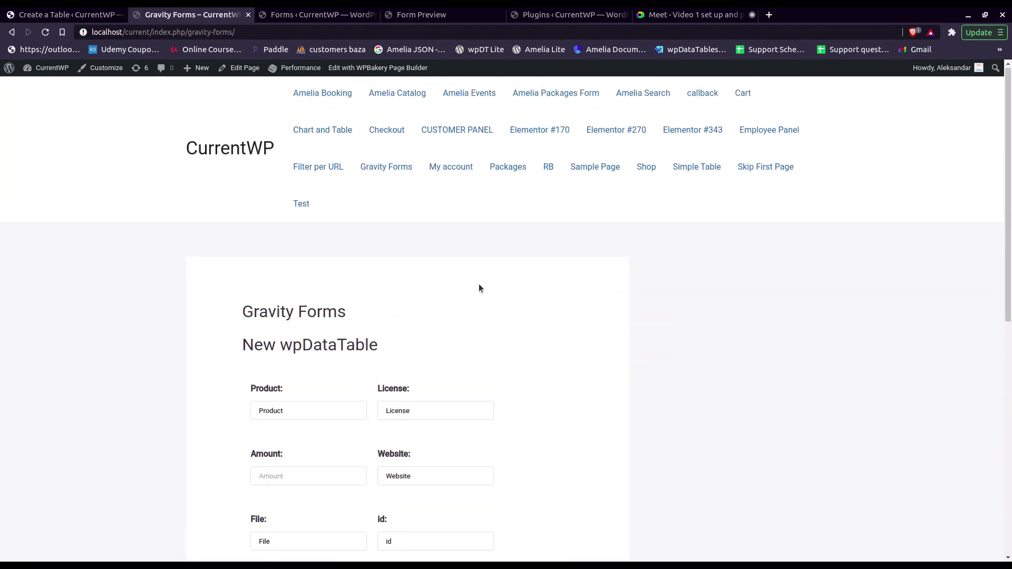
pyautogui.scroll(-6, 477, 279)
pyautogui.scroll(-10, 476, 266)
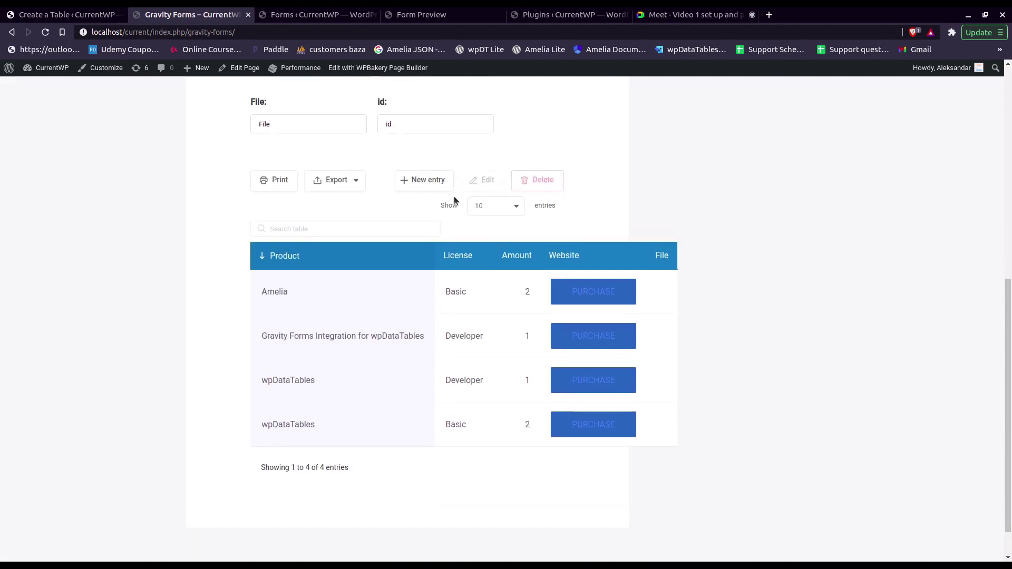
pyautogui.click(555, 250)
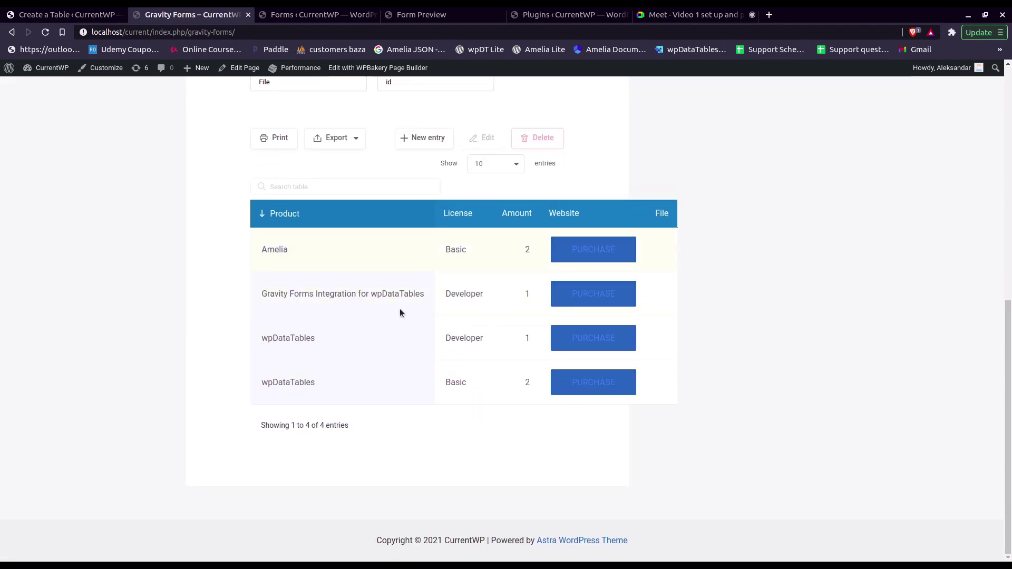
pyautogui.scroll(3, 369, 287)
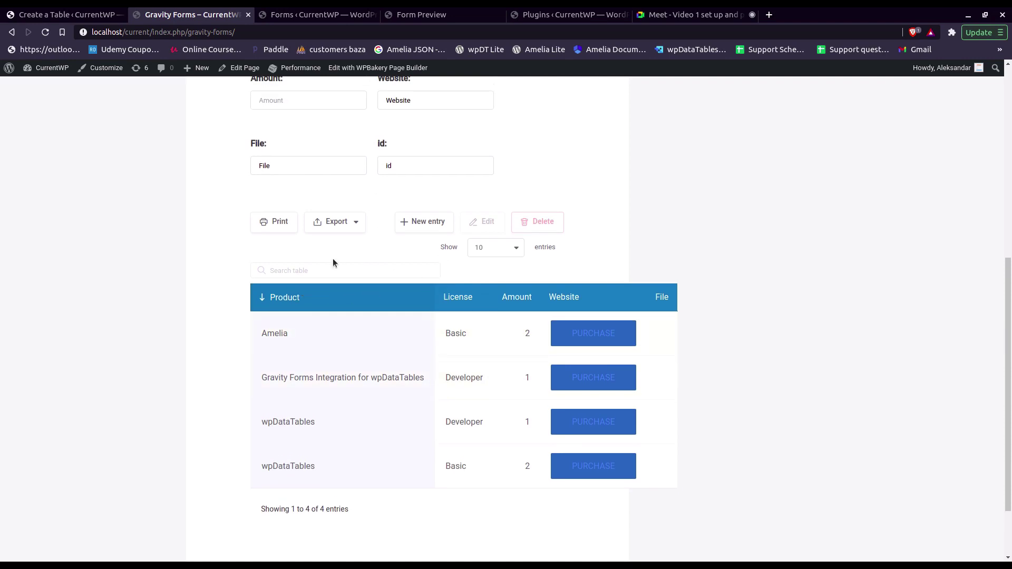
pyautogui.scroll(8, 373, 260)
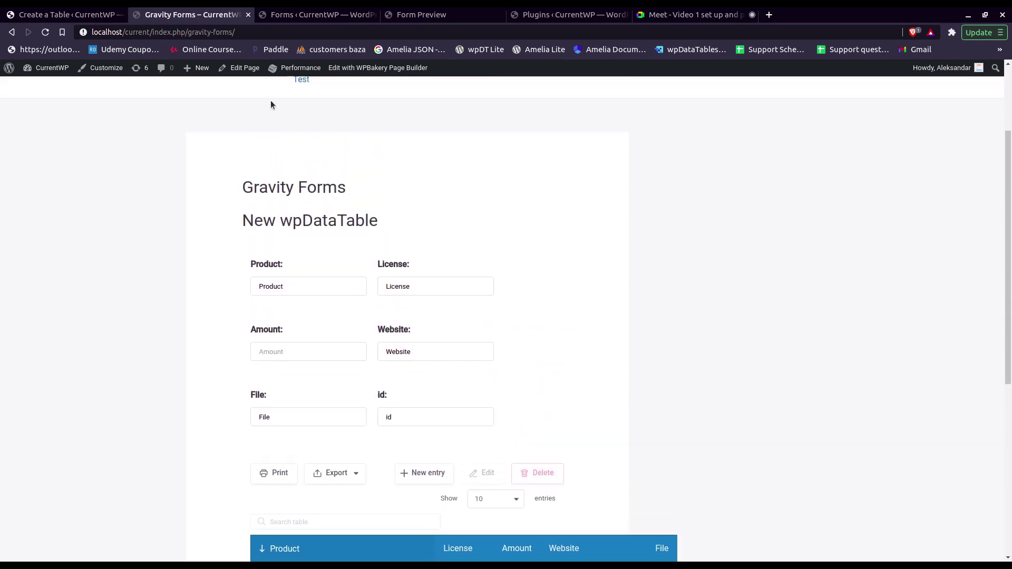
pyautogui.scroll(3, 211, 137)
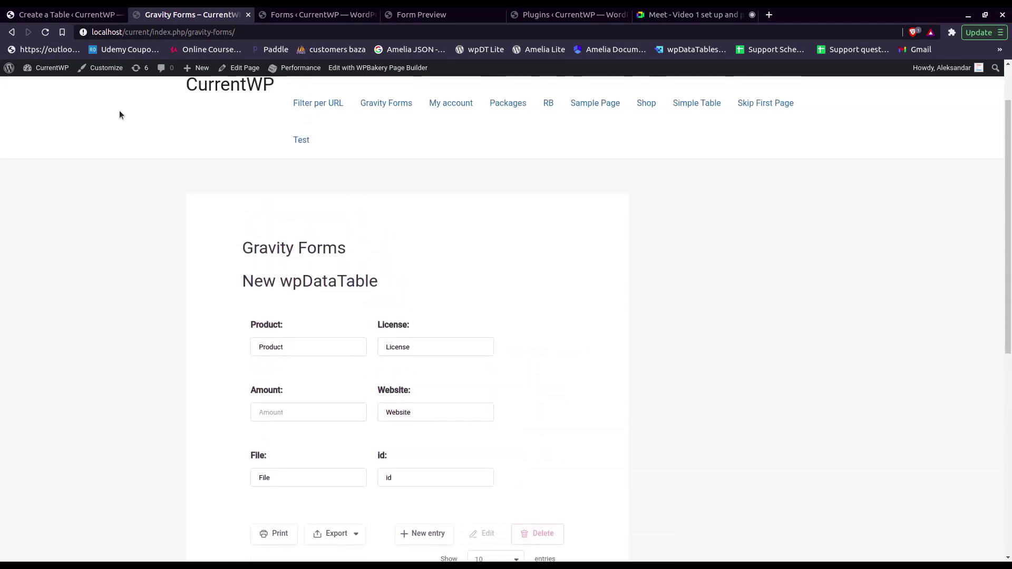
pyautogui.click(70, 17)
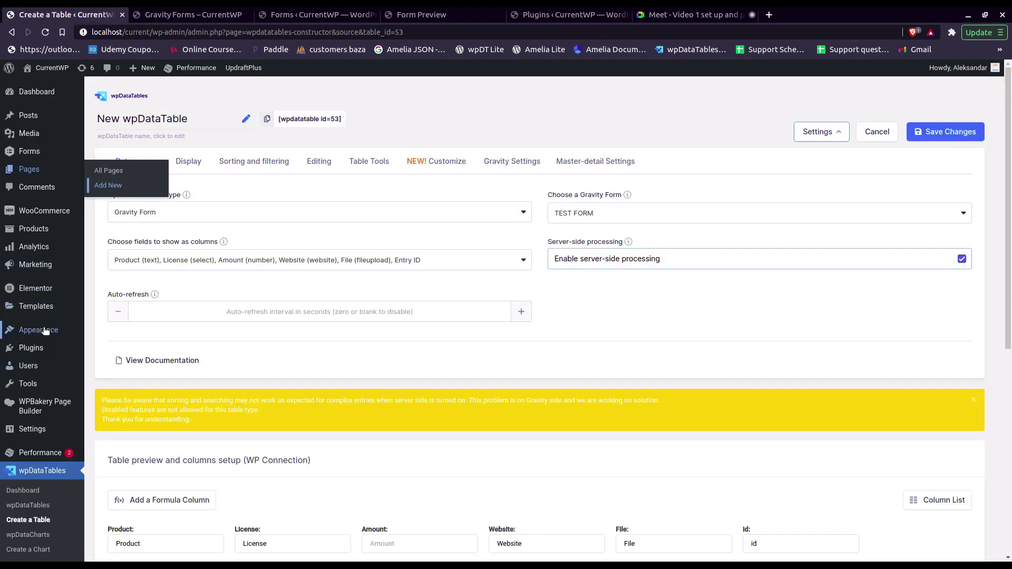
pyautogui.moveTo(58, 330)
pyautogui.click(119, 332)
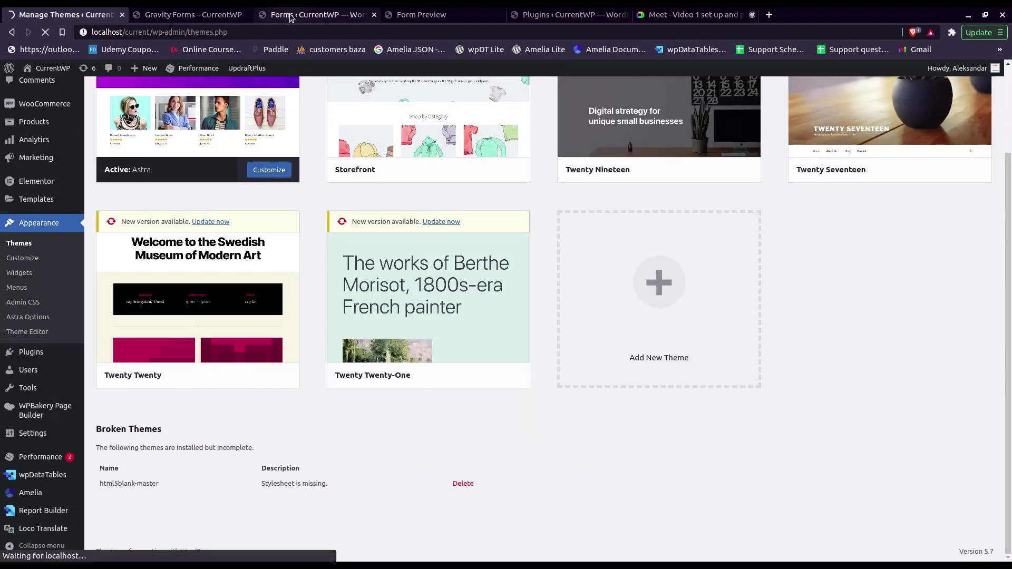
pyautogui.click(206, 15)
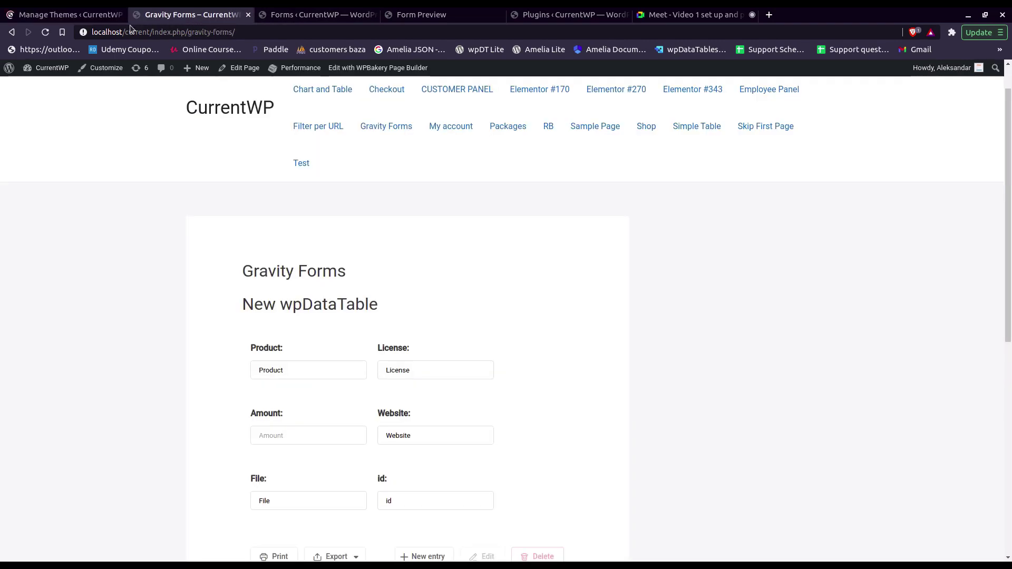
# Reload the Gravity Forms page and check its four-entry table in the new theme layout
pyautogui.click(46, 32)
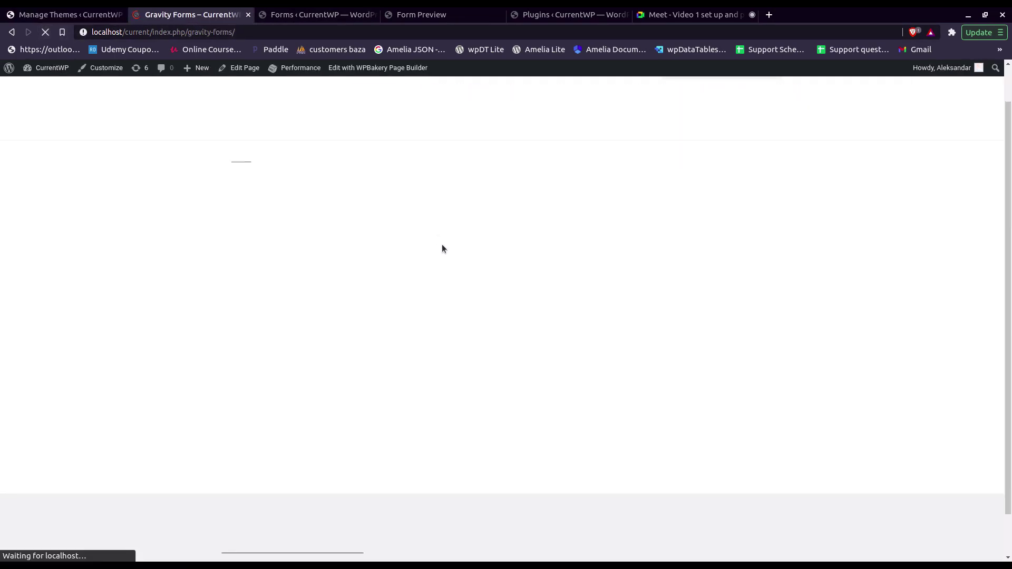
pyautogui.scroll(-5, 447, 263)
pyautogui.scroll(-3, 464, 270)
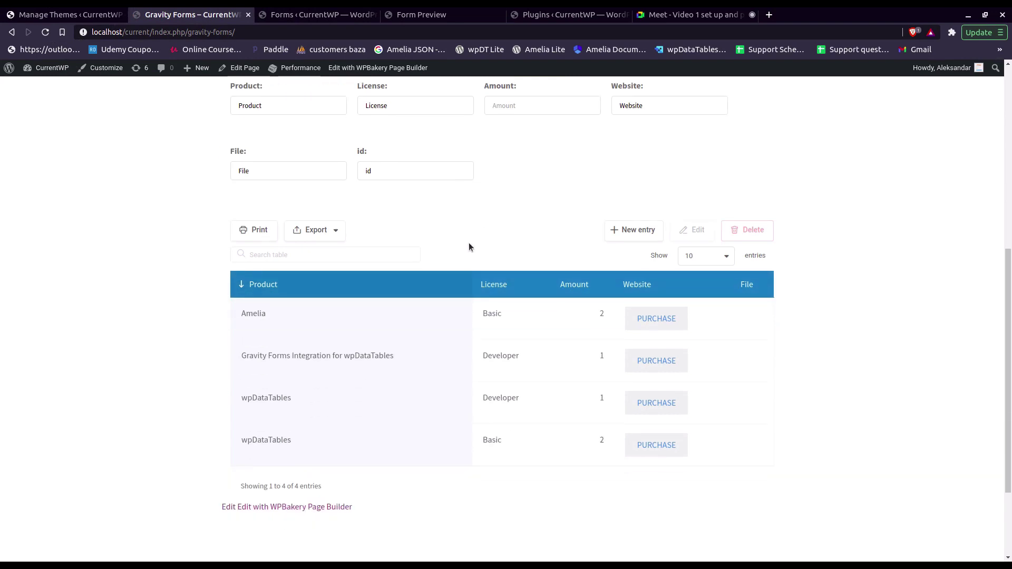
pyautogui.scroll(2, 504, 274)
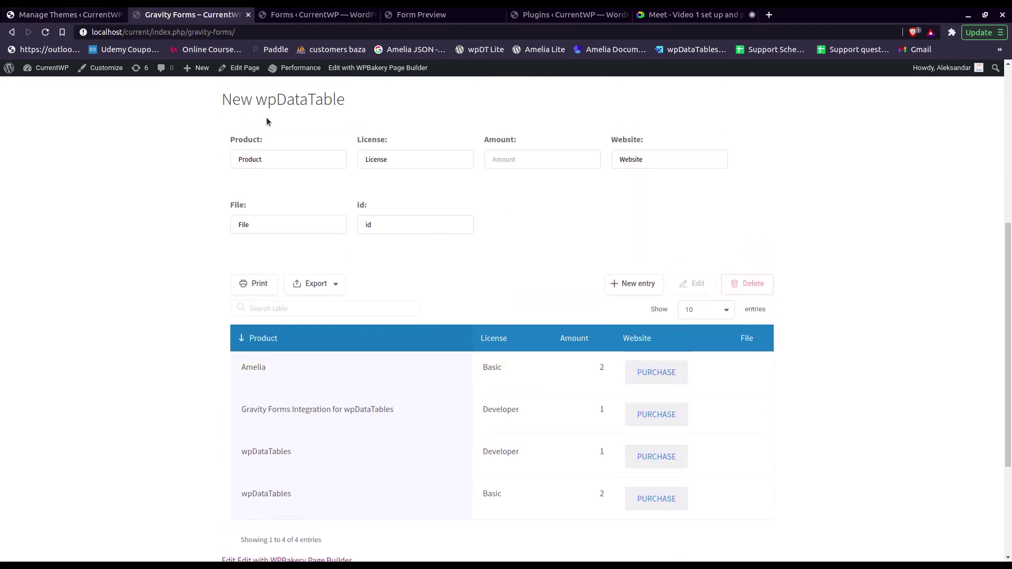
pyautogui.scroll(-3, 539, 270)
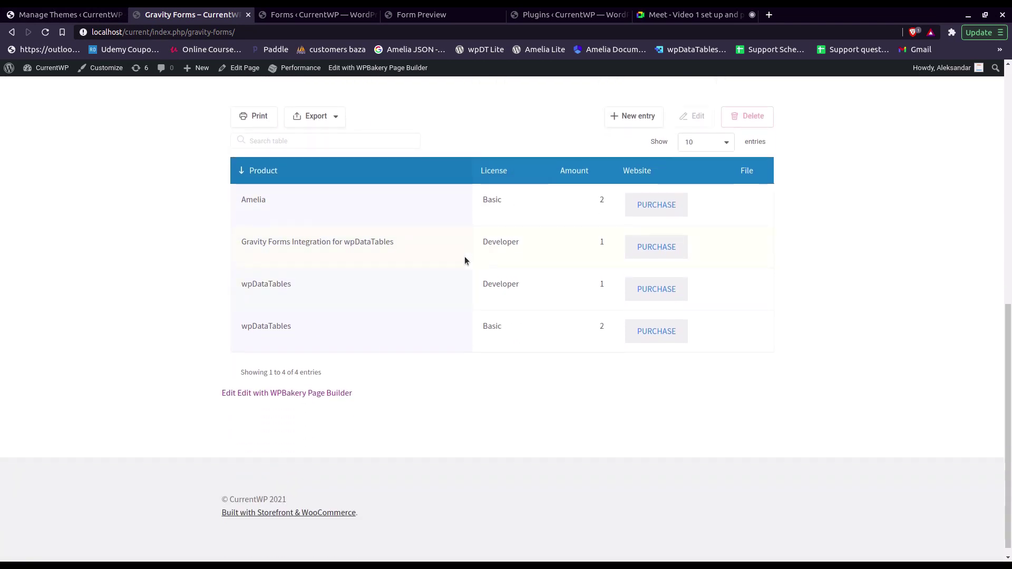
pyautogui.scroll(1, 436, 285)
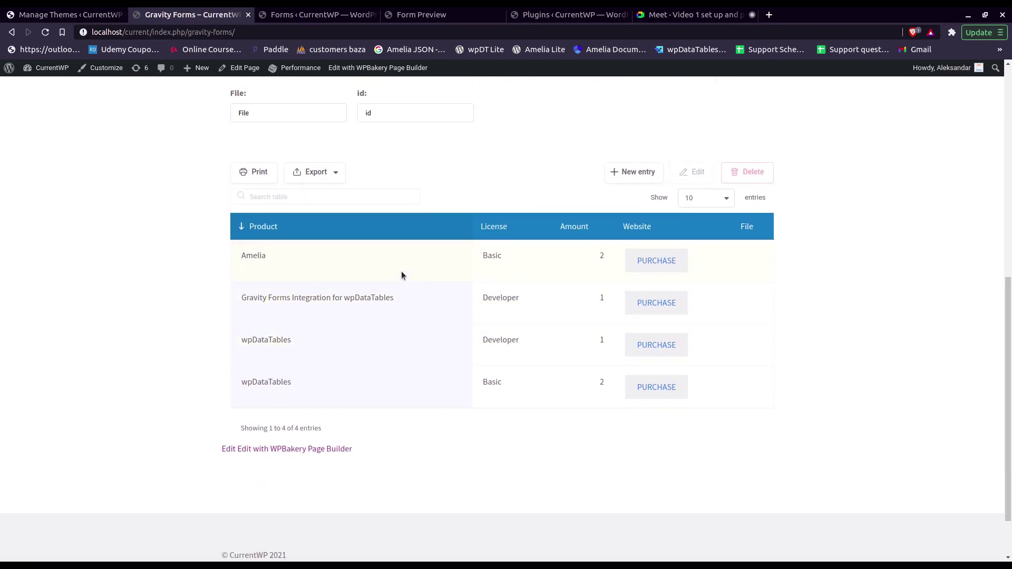
# Open the Amelia entry's edit form, then close it without changes
pyautogui.click(496, 270)
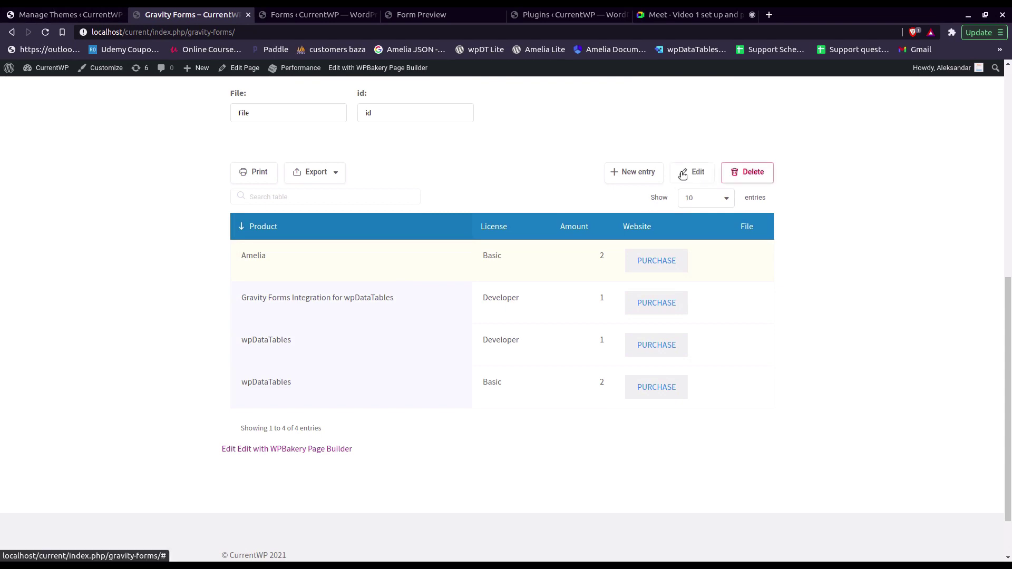
pyautogui.click(682, 175)
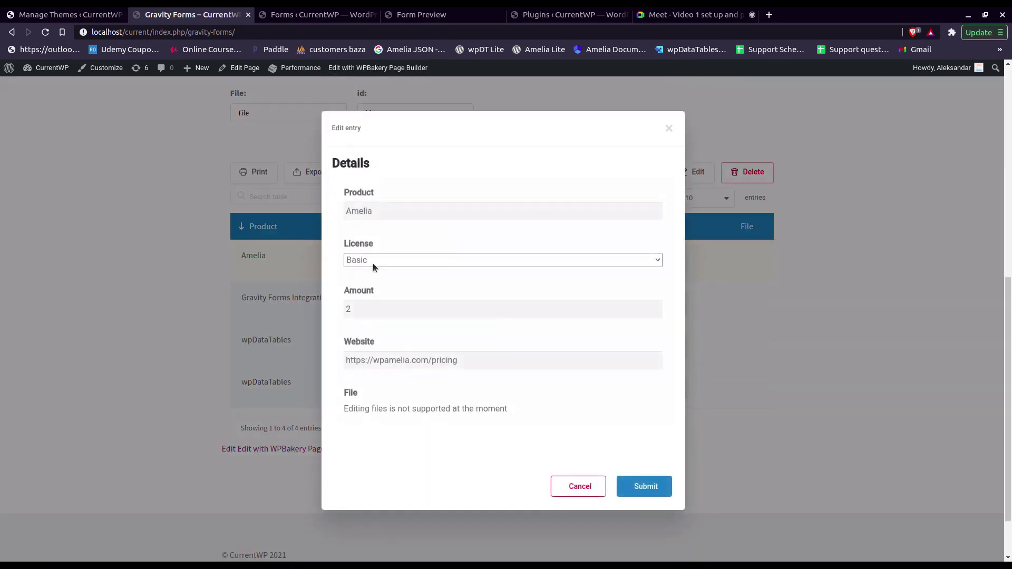
pyautogui.scroll(-1, 459, 256)
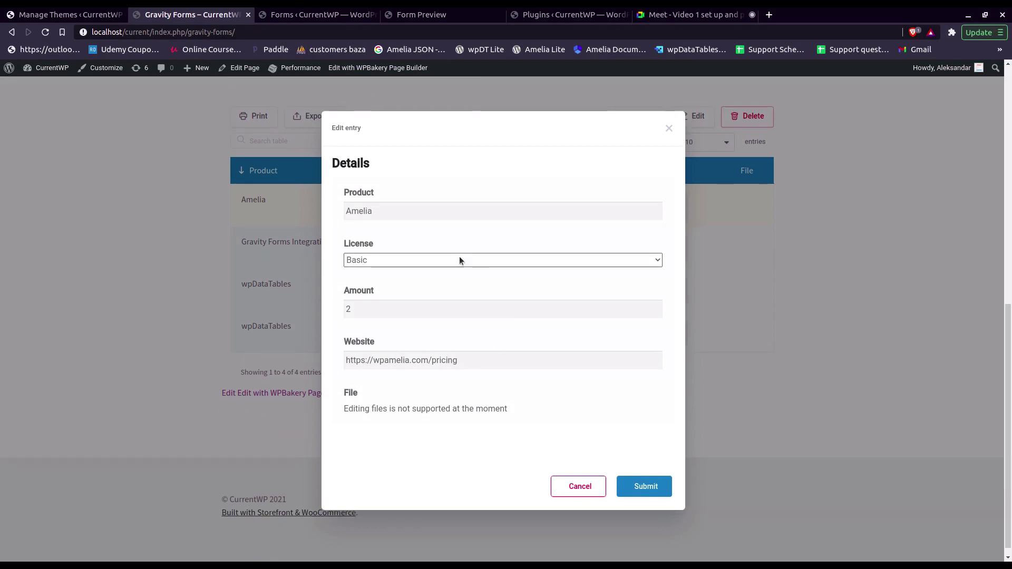
pyautogui.scroll(1, 462, 267)
pyautogui.click(577, 477)
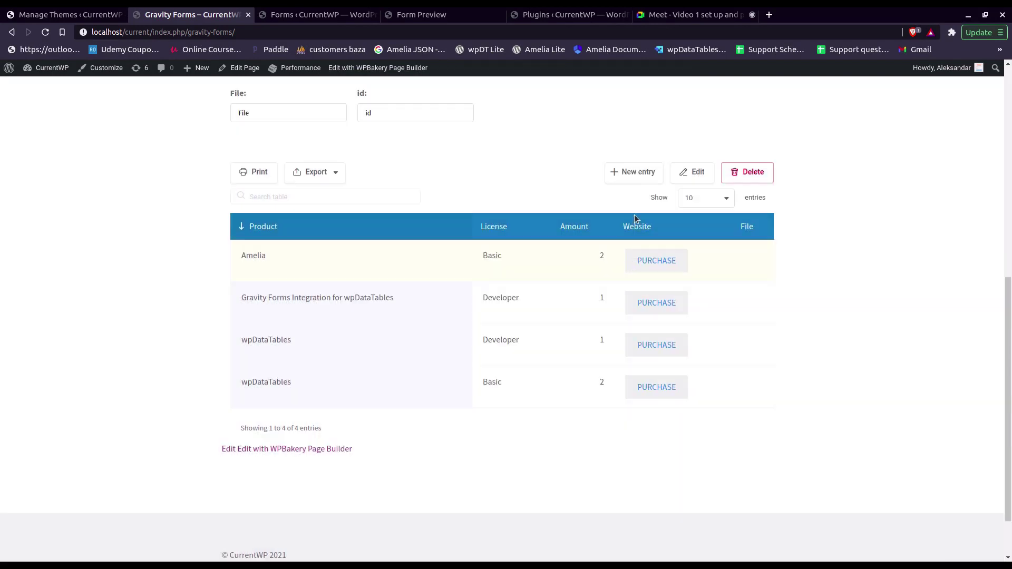
pyautogui.click(625, 173)
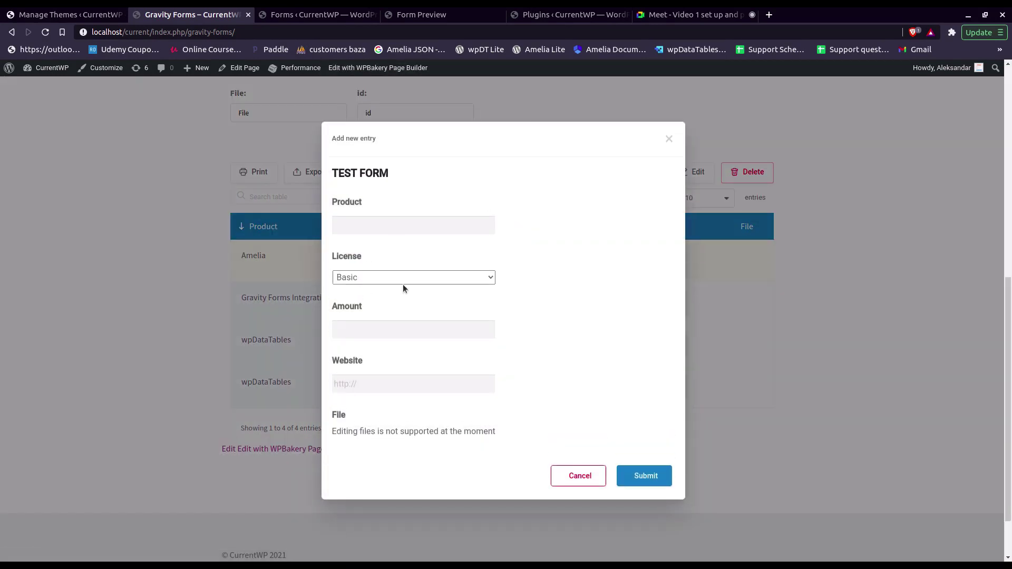
pyautogui.click(388, 224)
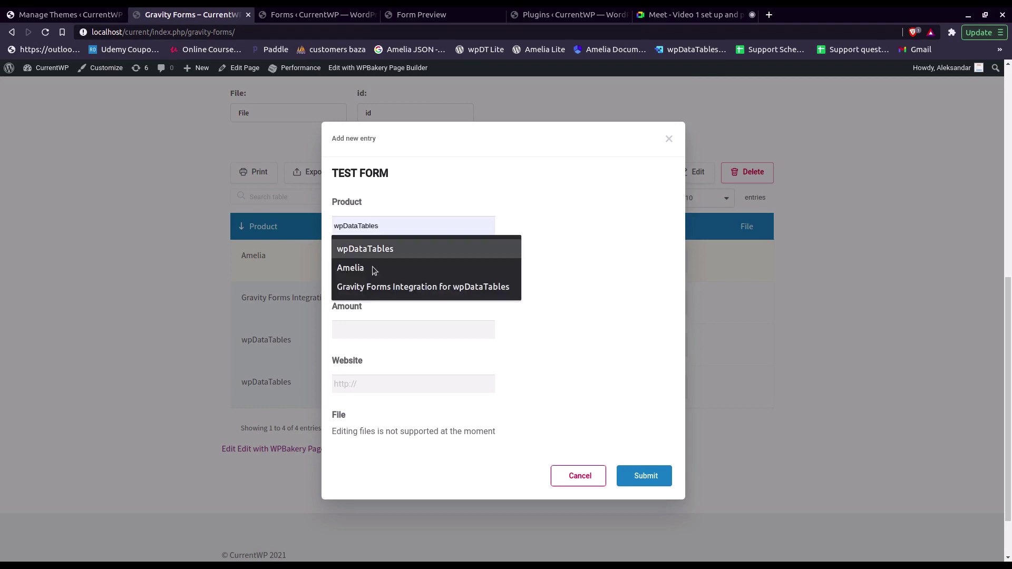
pyautogui.click(436, 269)
pyautogui.click(410, 278)
pyautogui.click(369, 300)
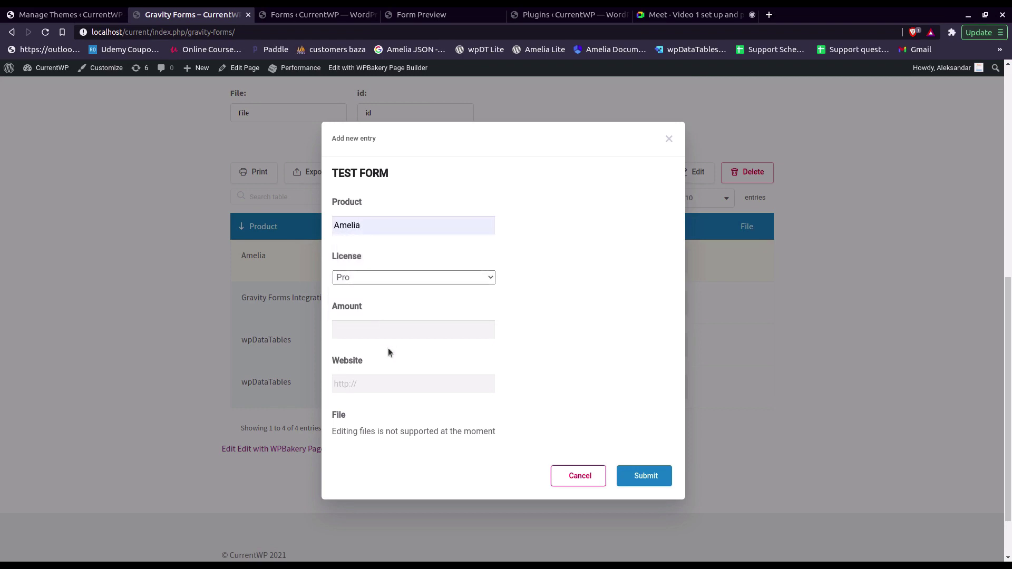
pyautogui.click(386, 336)
pyautogui.write('1')
pyautogui.click(386, 382)
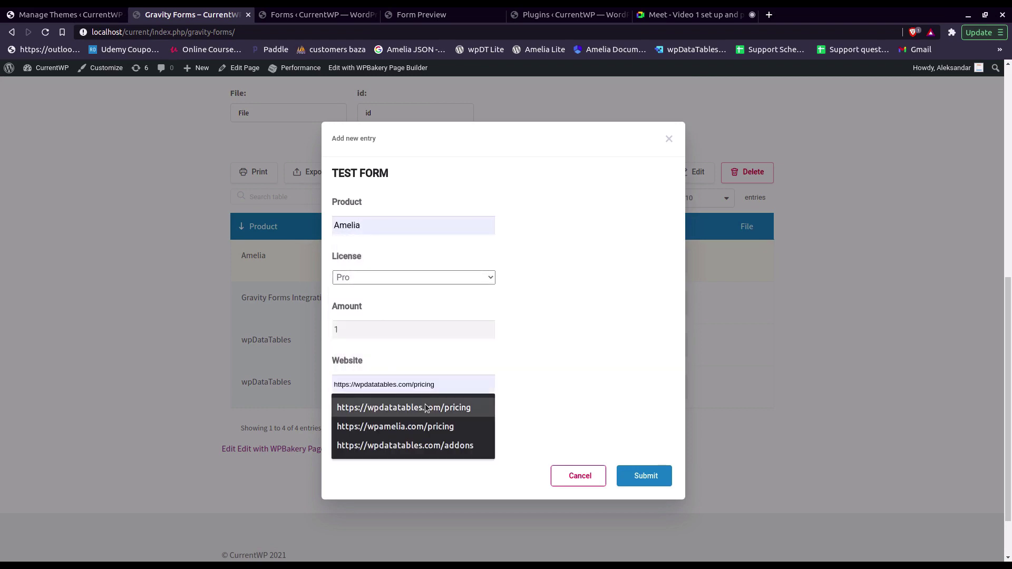
pyautogui.click(431, 428)
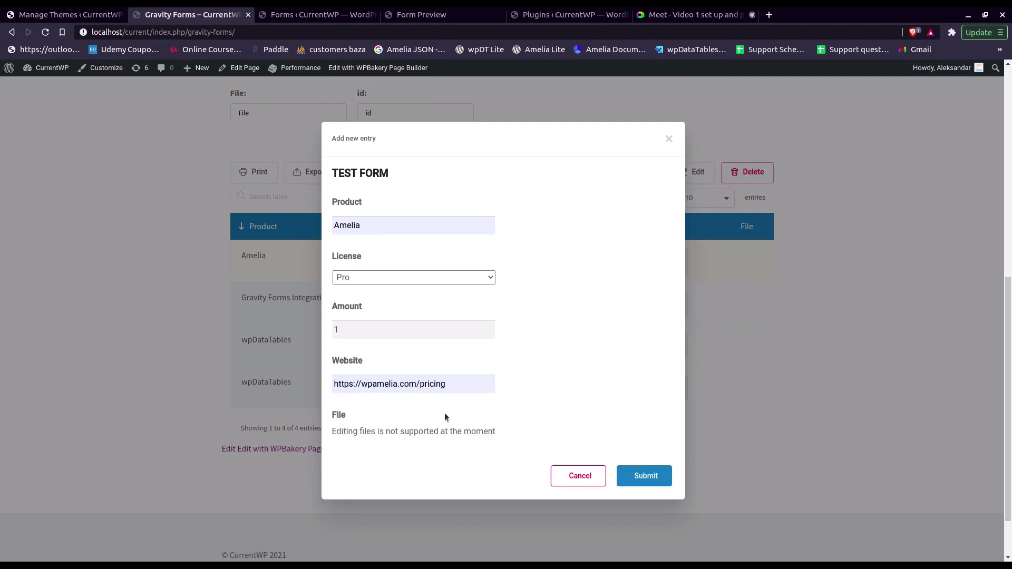
pyautogui.click(633, 477)
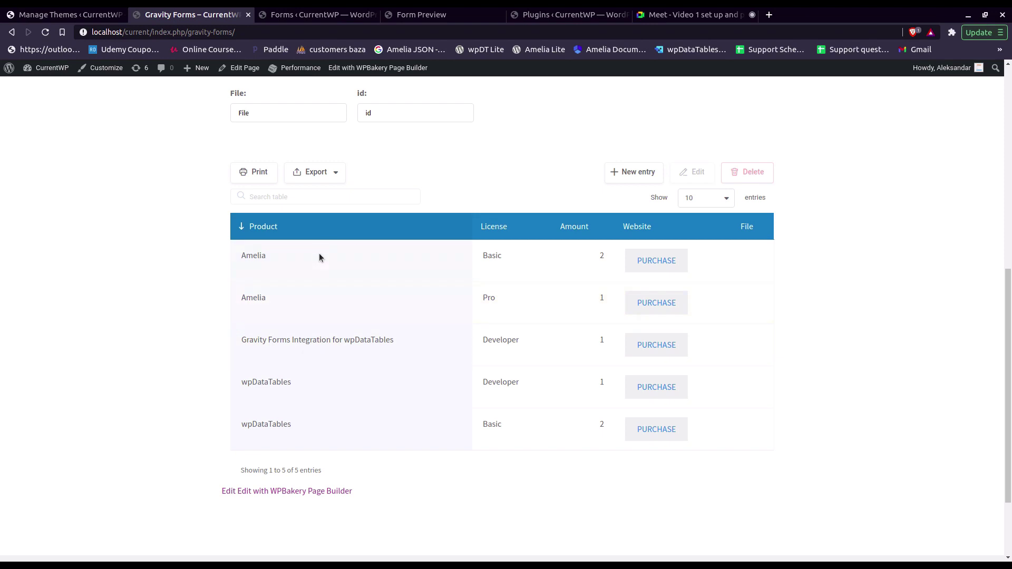
# Delete the wpDataTables Developer entry and confirm the deletion
pyautogui.click(334, 383)
pyautogui.click(747, 172)
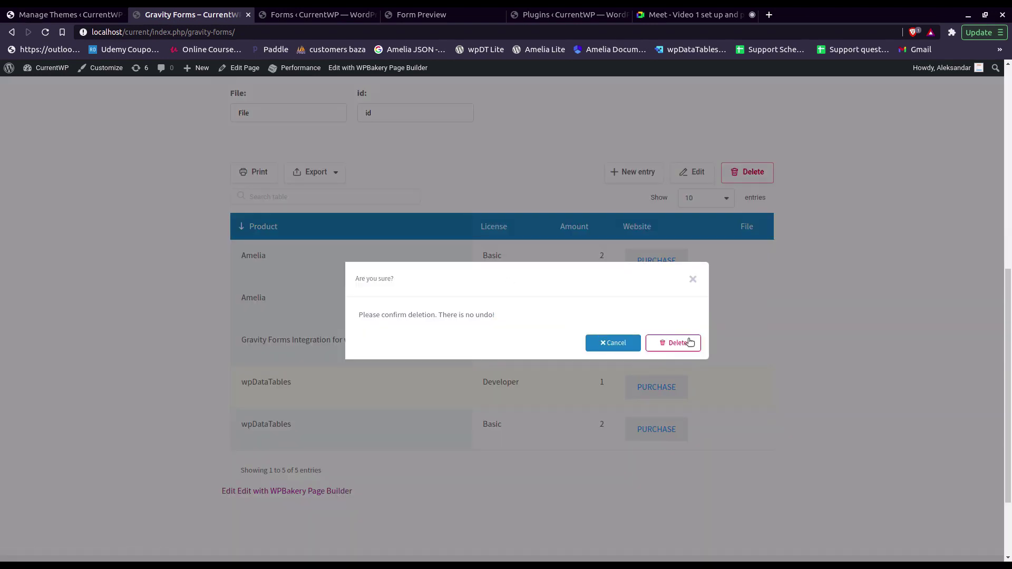
pyautogui.press('Return')
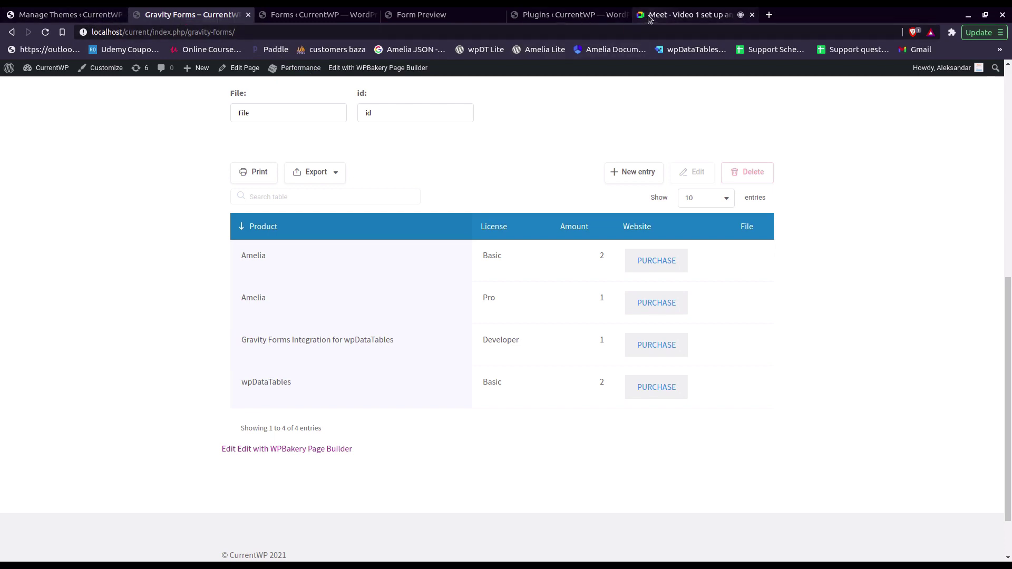
# Return to the Google Meet call and bring up the Stop presenting option
pyautogui.click(690, 14)
pyautogui.click(941, 538)
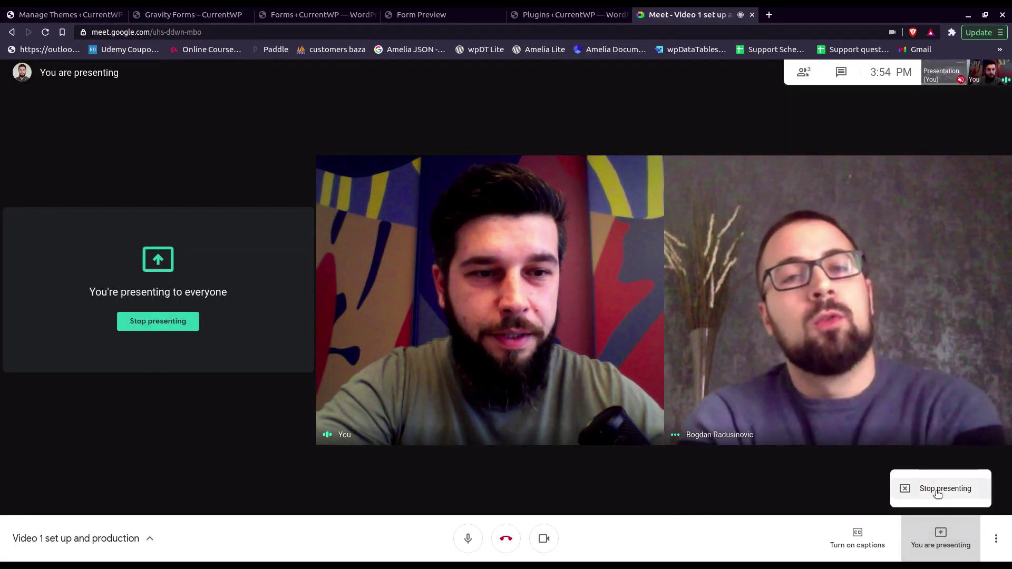